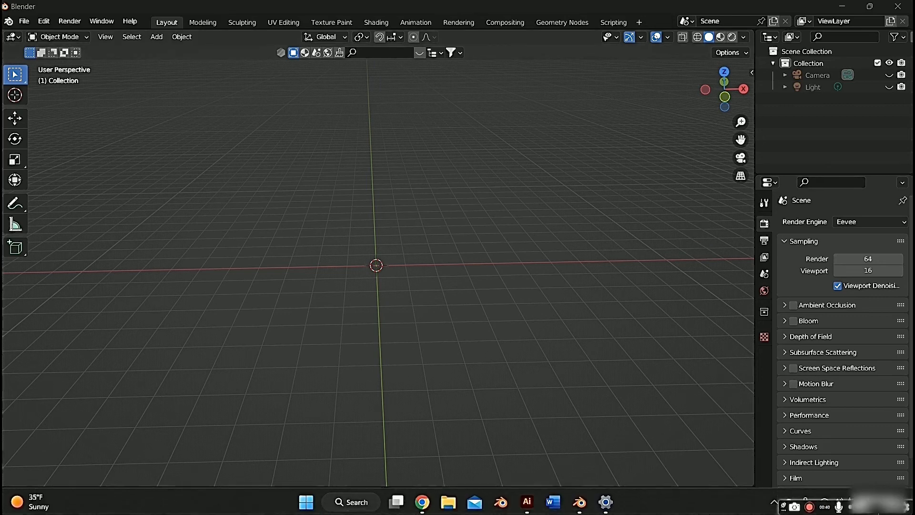
- Switch to the blank Illustrator document and place the text "chrome" on the artboard
mouse_move(524, 512)
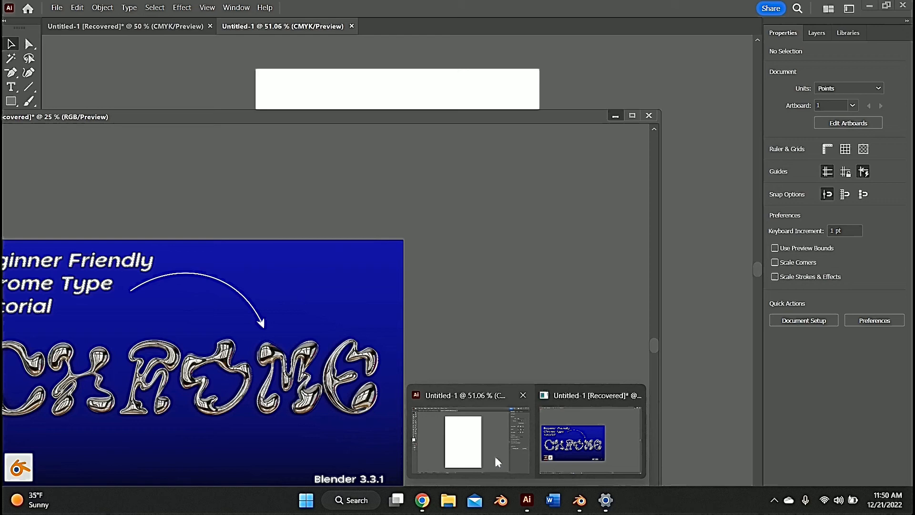
click(493, 453)
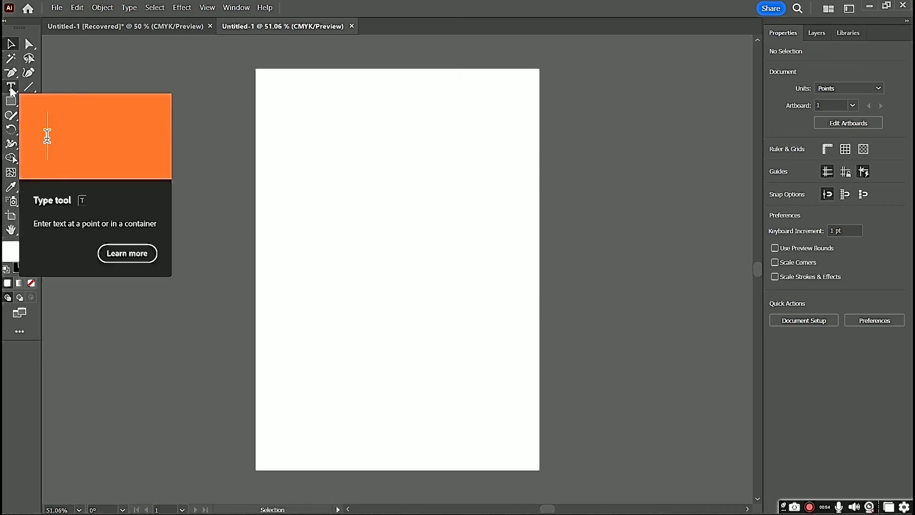
click(11, 88)
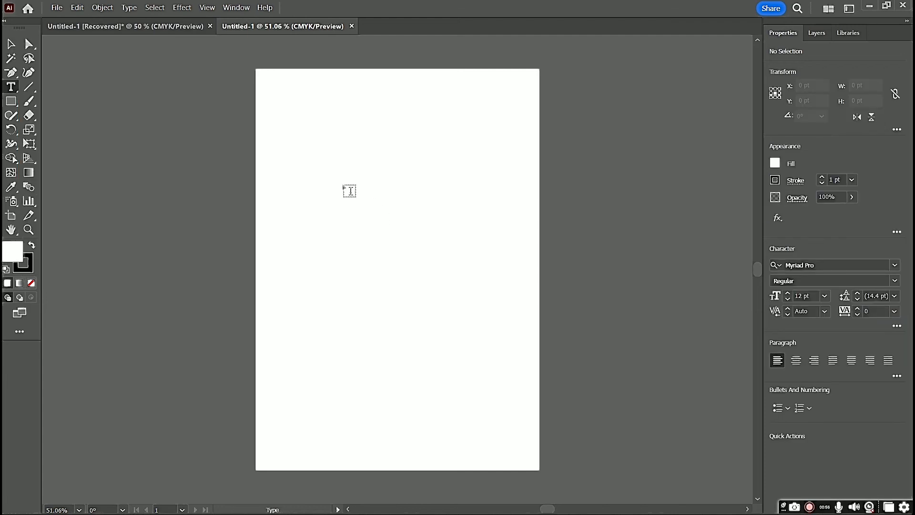
click(349, 190)
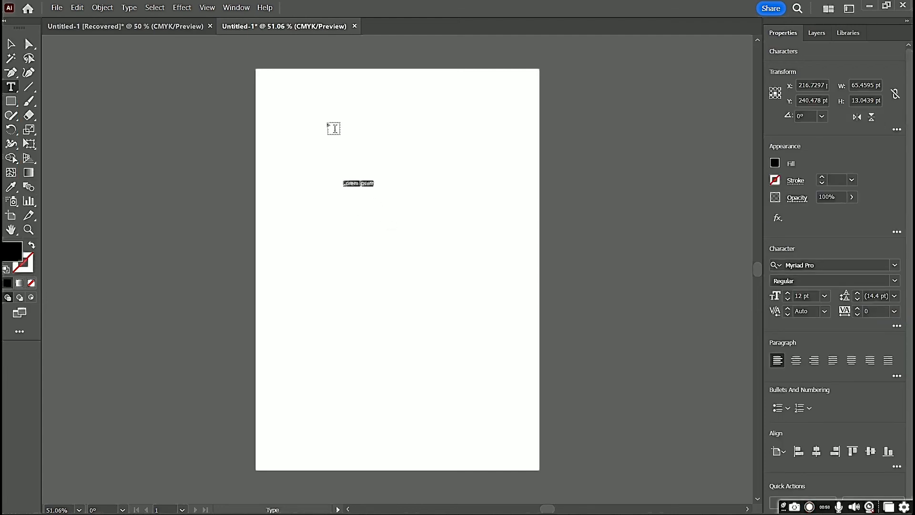
text(charac)
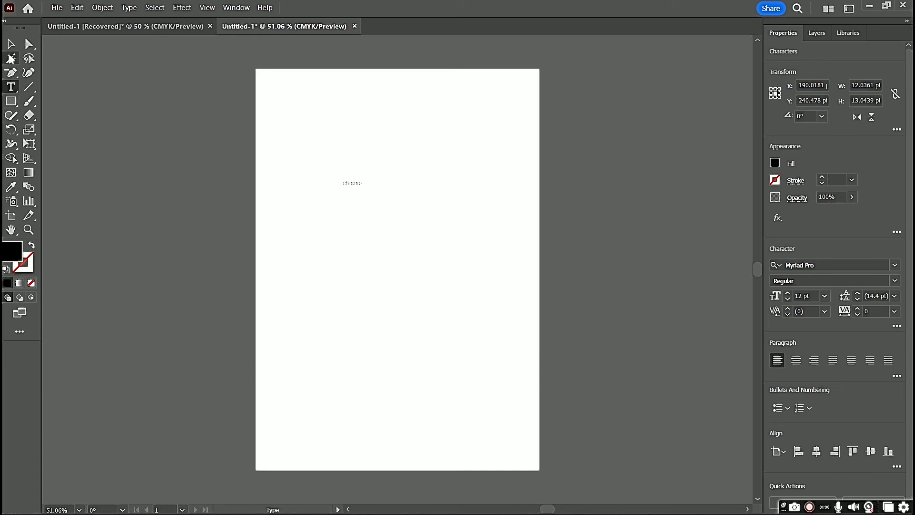
key(Escape)
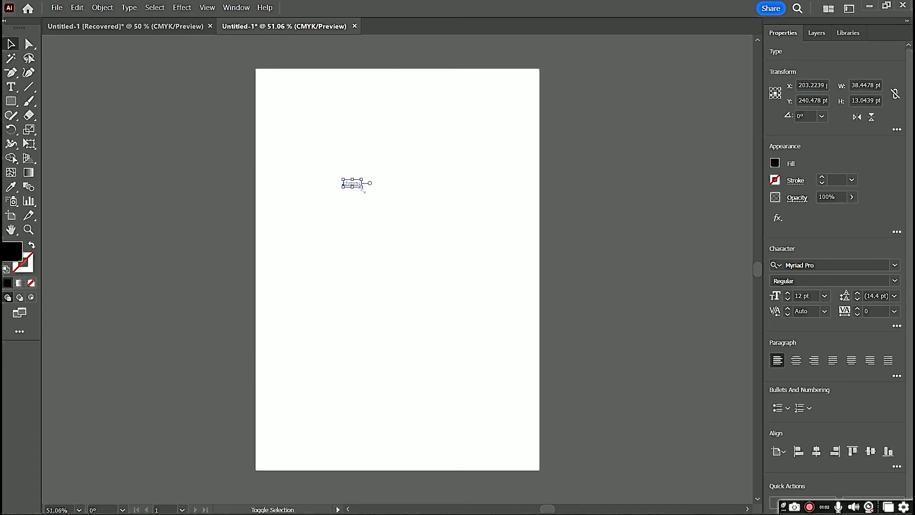
- Enlarge the chrome text to about 128 pt on the artboard and set its font to Wriggle Regular
shift+drag(362, 187, 539, 332)
drag(447, 215, 409, 243)
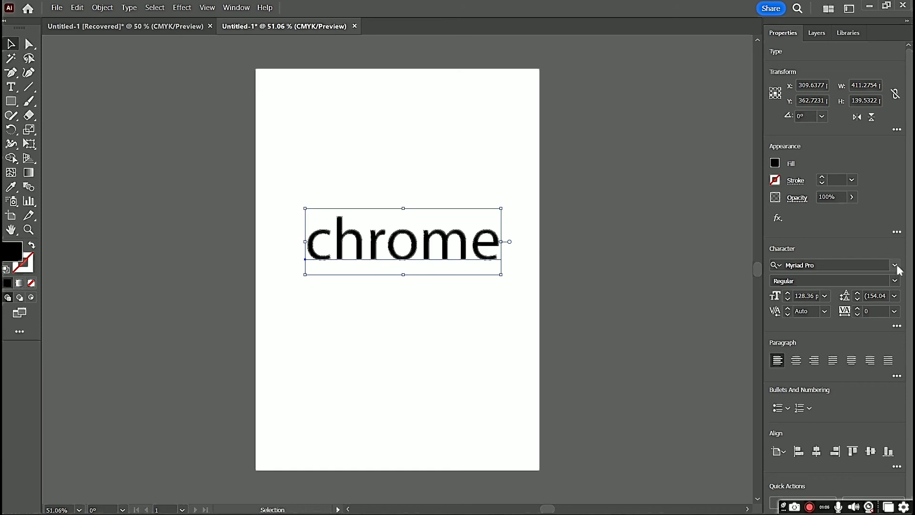
click(858, 265)
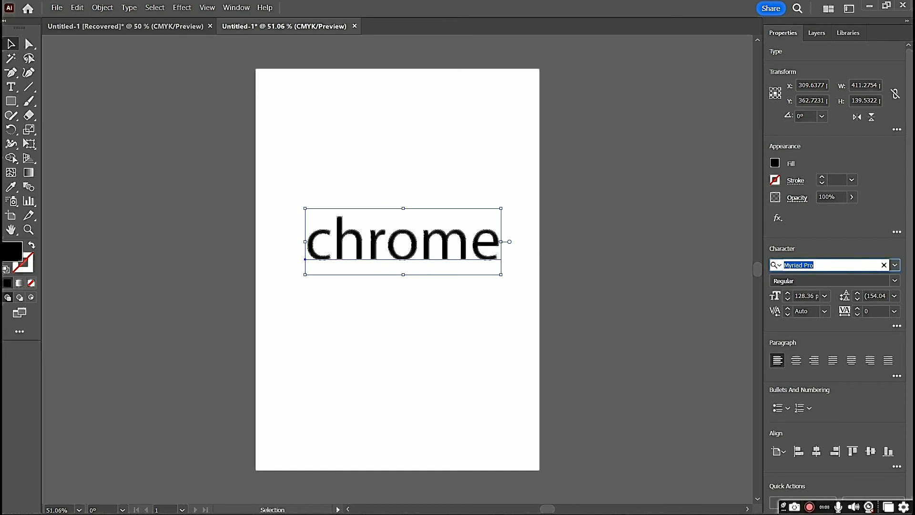
text(wriggle)
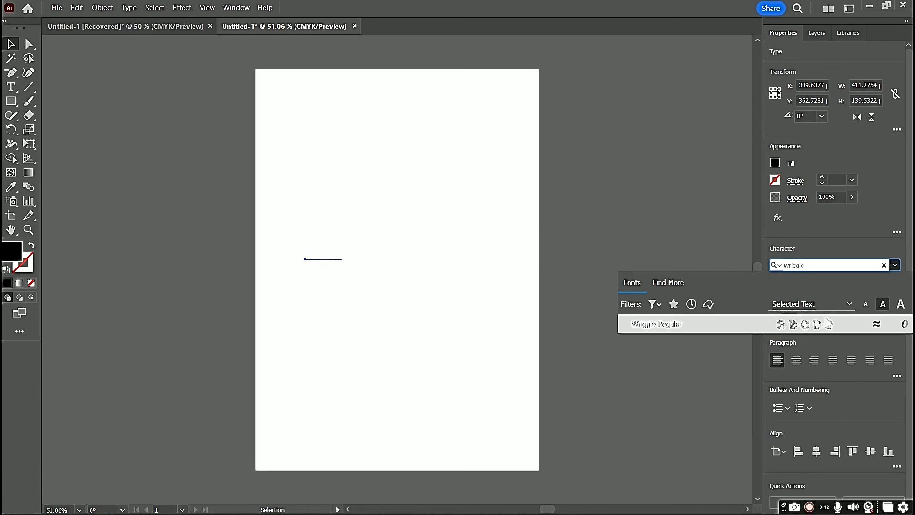
click(822, 324)
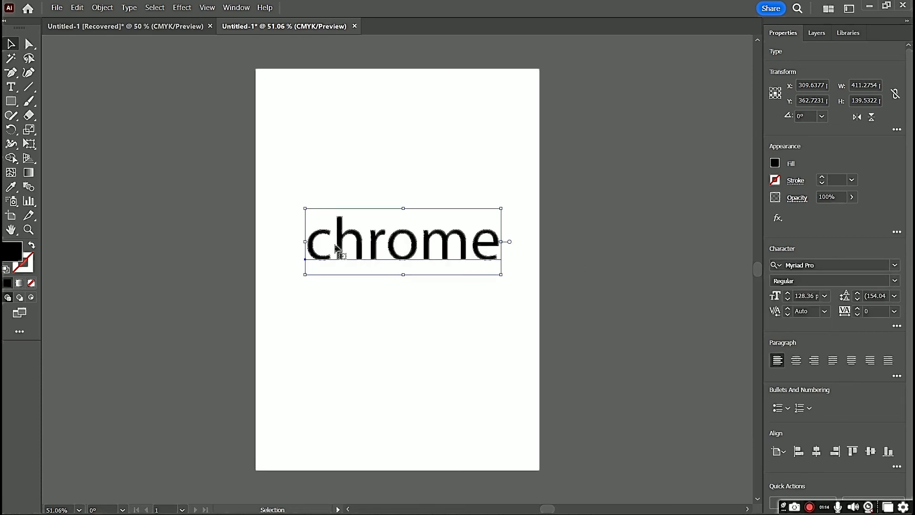
double_click(337, 253)
key(ctrl+a)
key(Escape)
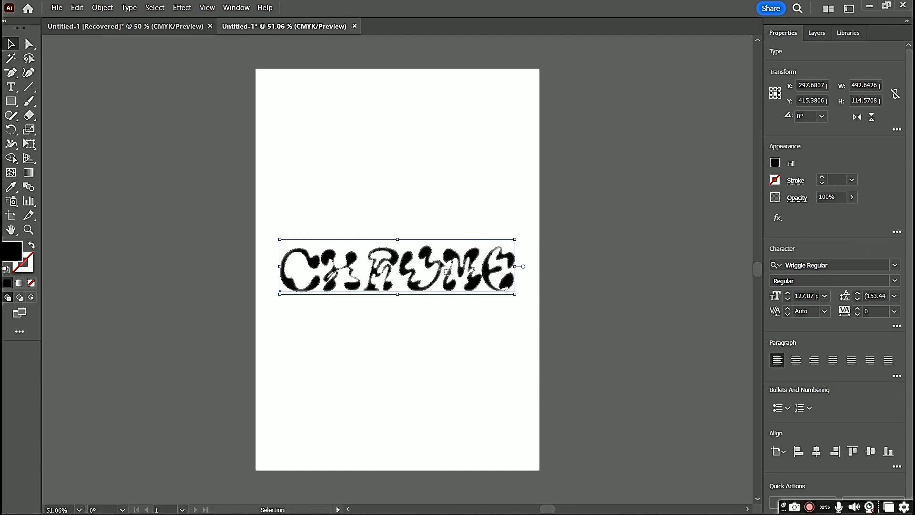
- Convert the text to outlines and export it to Downloads as an SVG named chrome with Use Artboards enabled
right_click(433, 267)
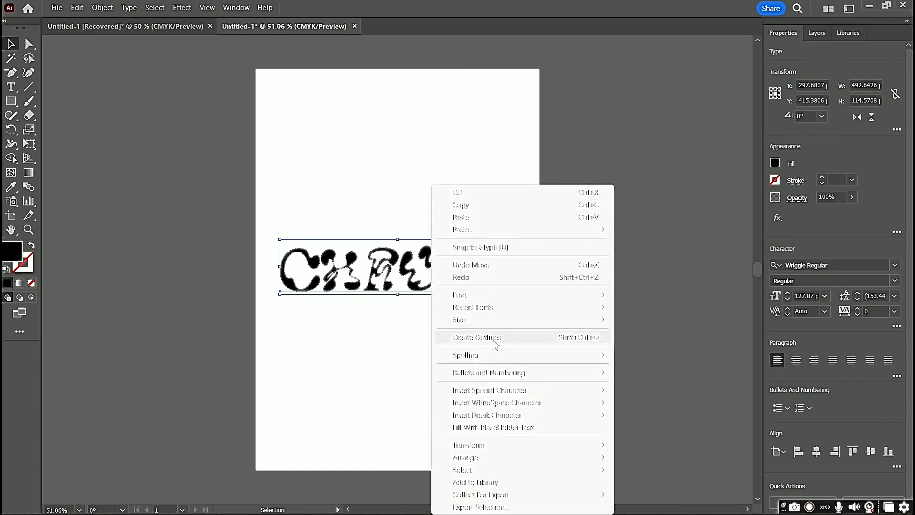
click(503, 342)
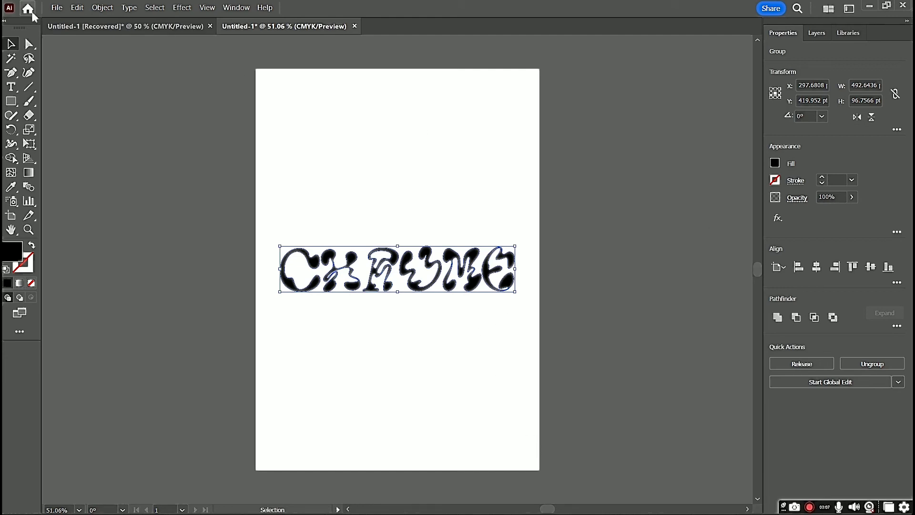
click(56, 12)
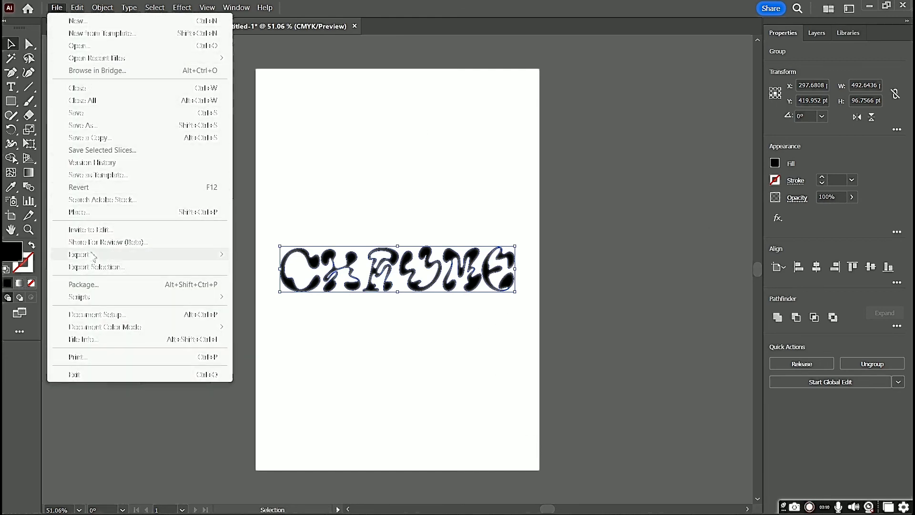
mouse_move(93, 256)
click(280, 269)
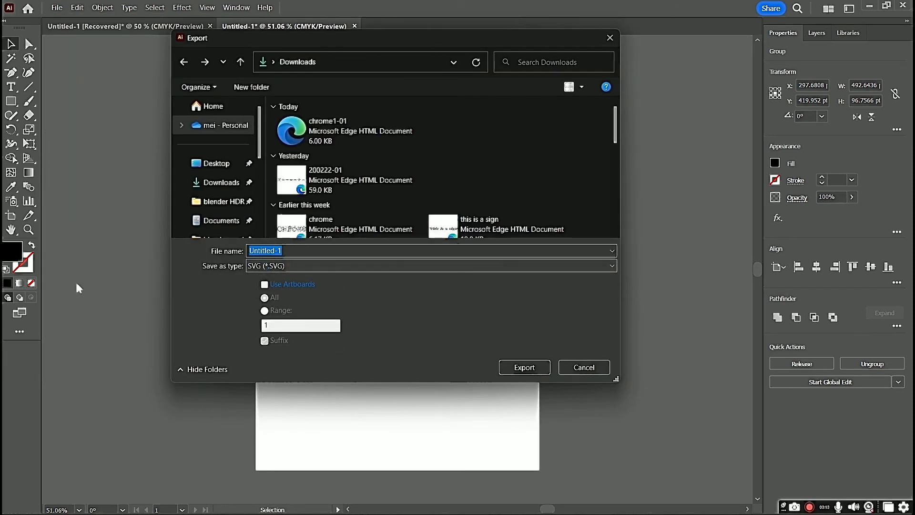
text(chrome)
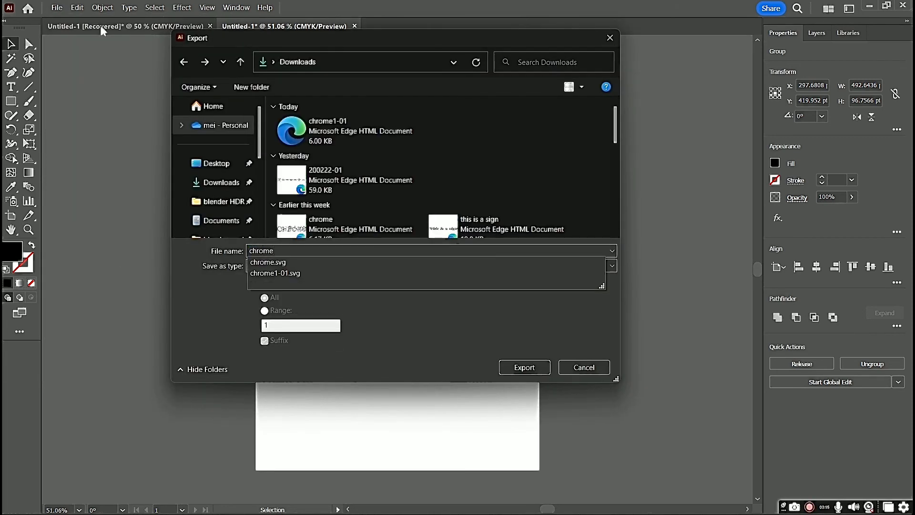
click(230, 321)
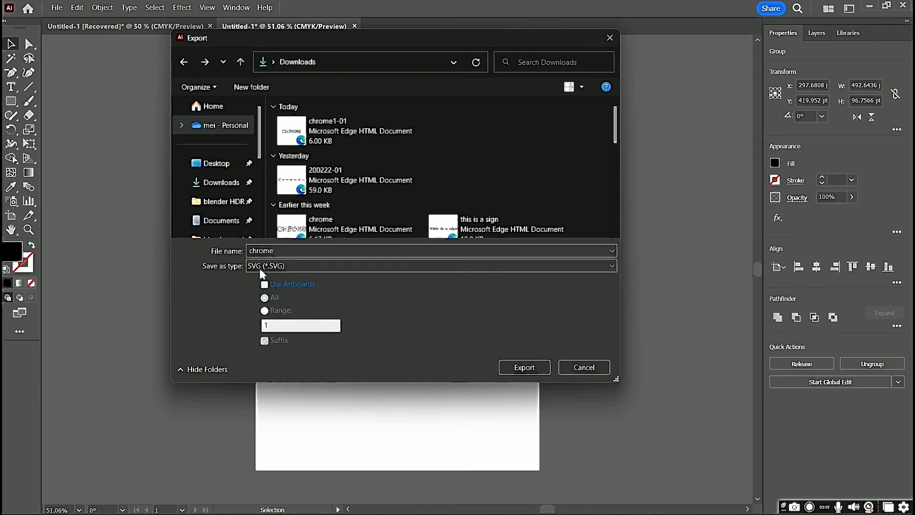
click(265, 265)
click(286, 266)
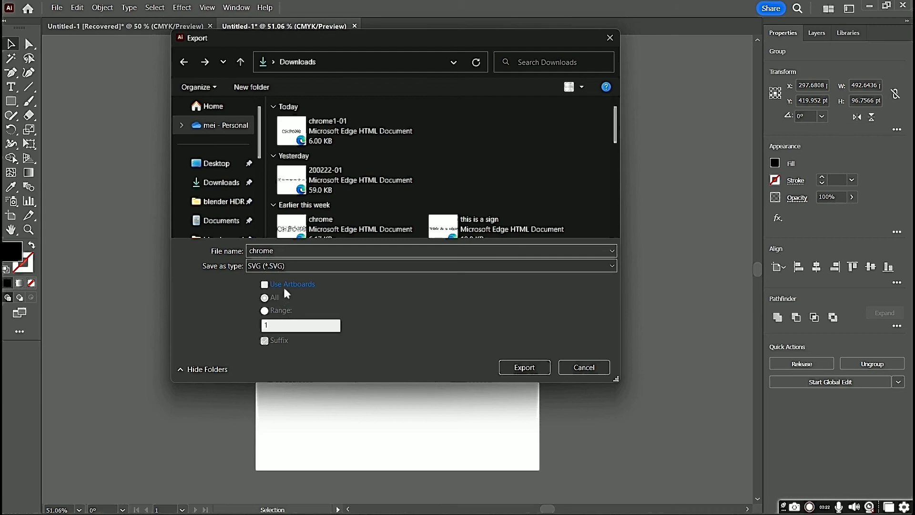
click(264, 284)
click(523, 366)
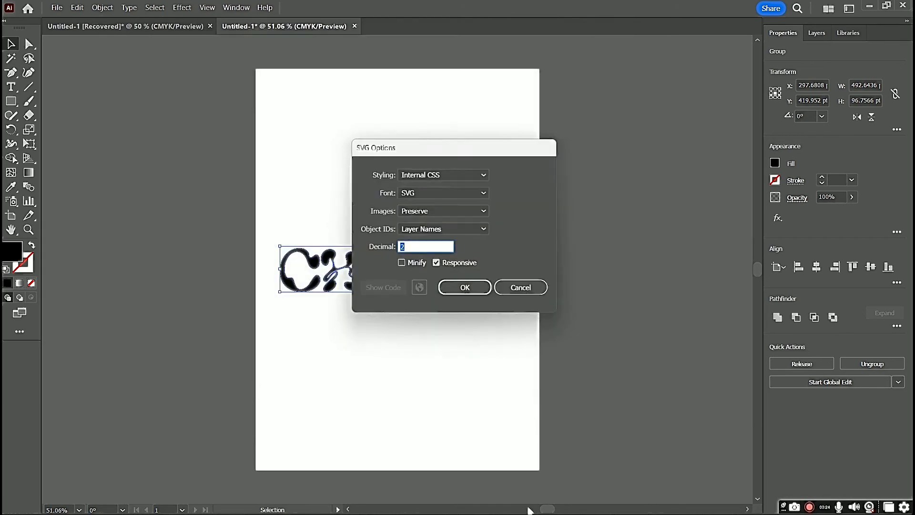
click(465, 287)
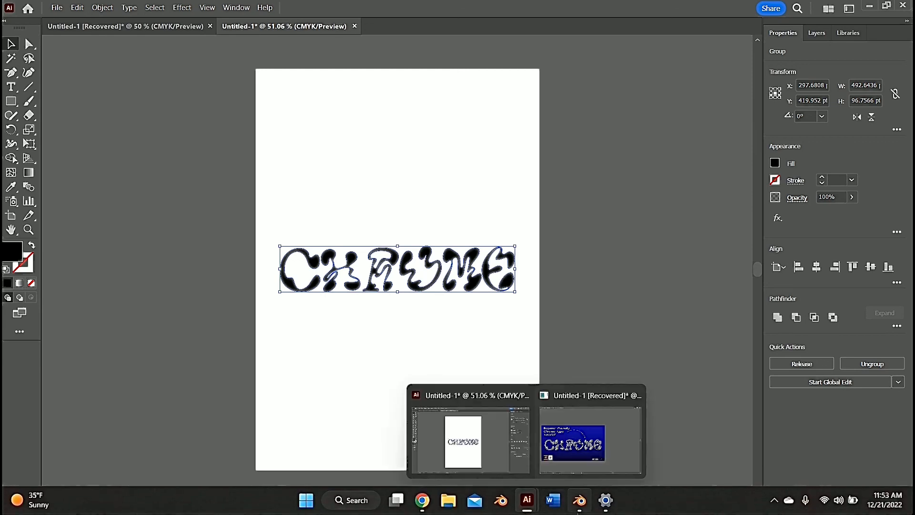
- Switch to Blender and import chrome.svg from the Downloads folder as Scalable Vector Graphics
mouse_move(579, 499)
click(586, 458)
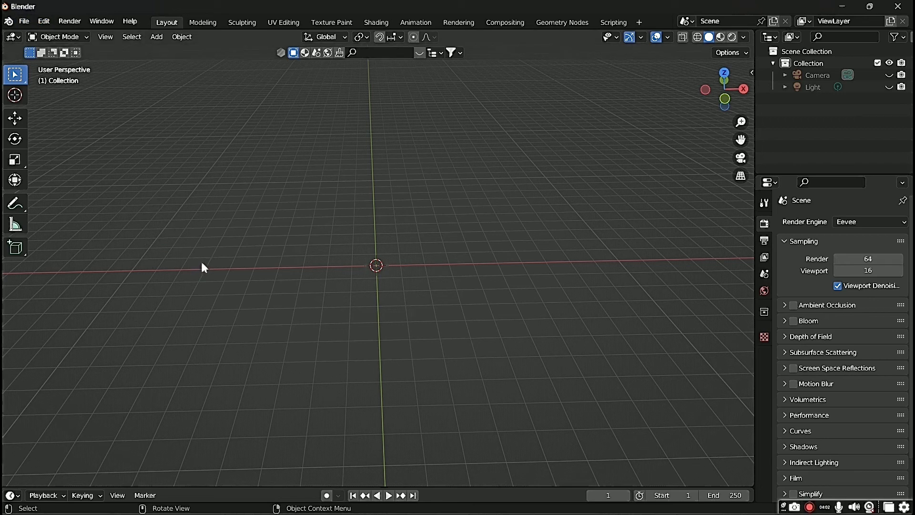
click(21, 21)
mouse_move(83, 183)
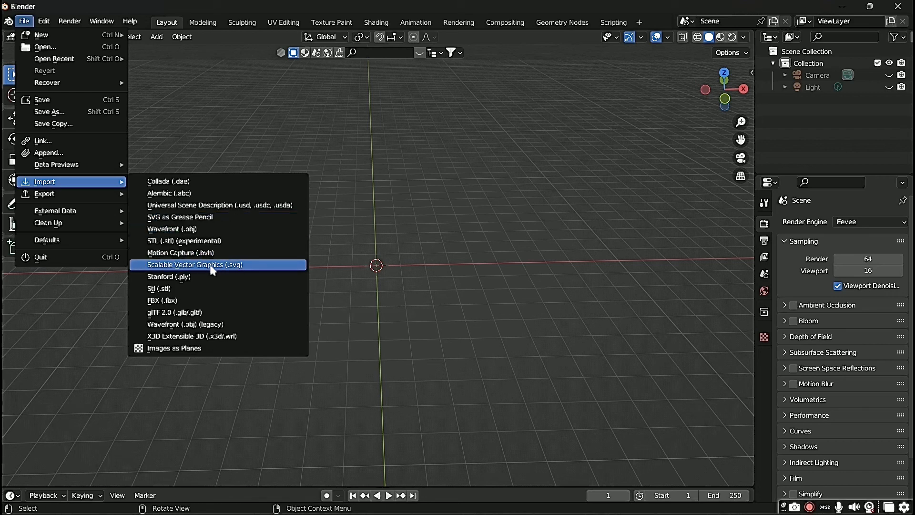
click(247, 268)
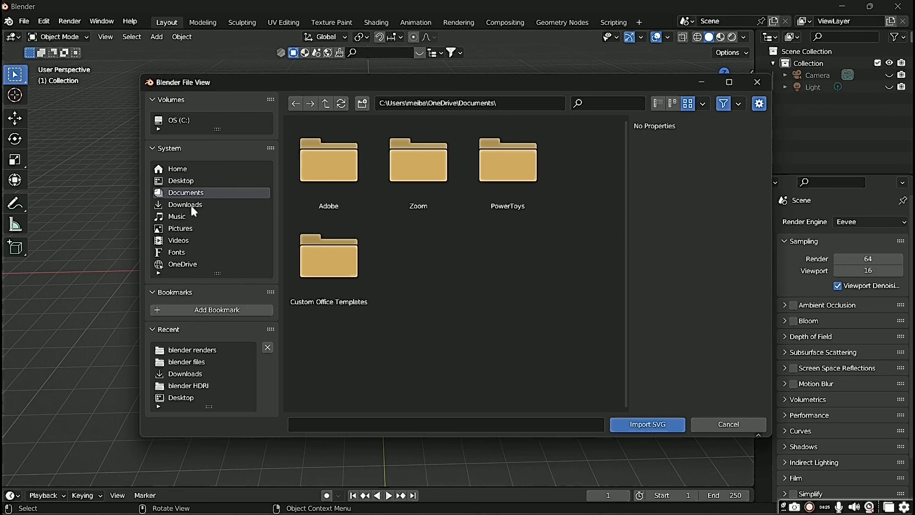
click(192, 205)
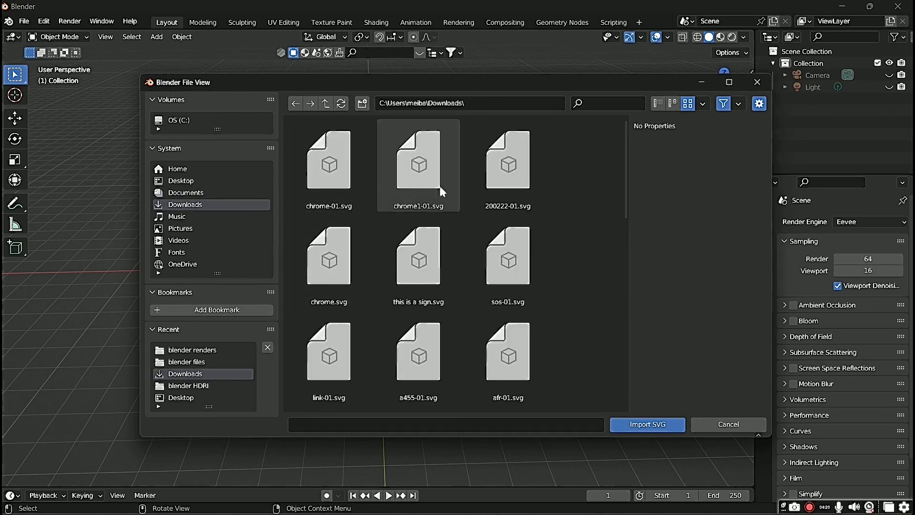
double_click(344, 286)
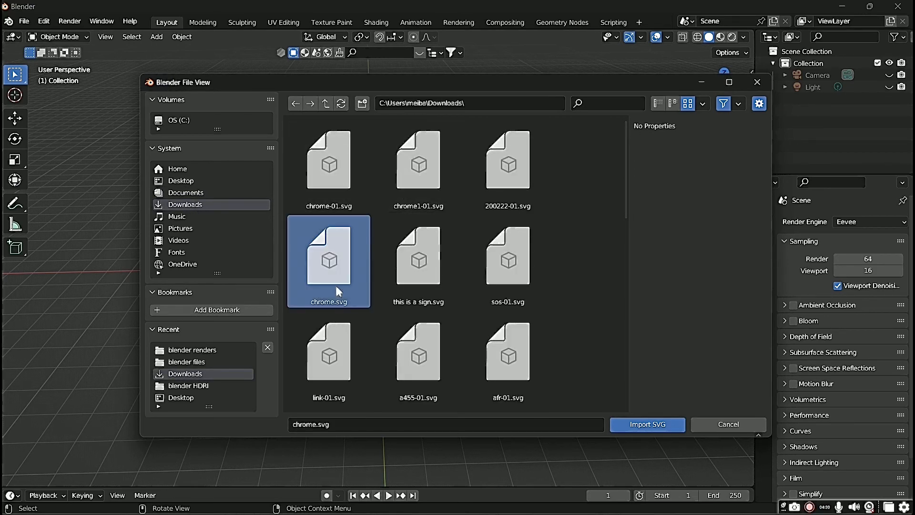
- Select all the imported chrome curves and scale them up uniformly by a factor of about 10.5
middle_drag(358, 216, 369, 272)
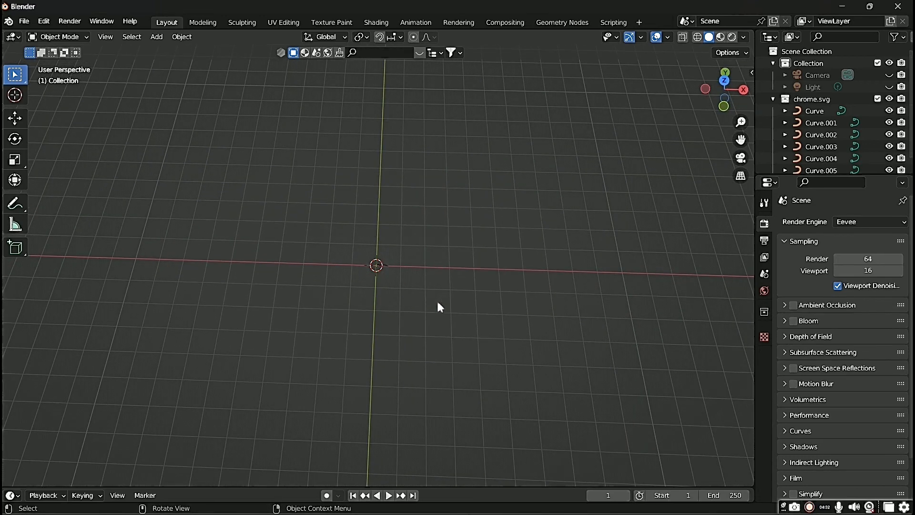
scroll(445, 298, up, 18)
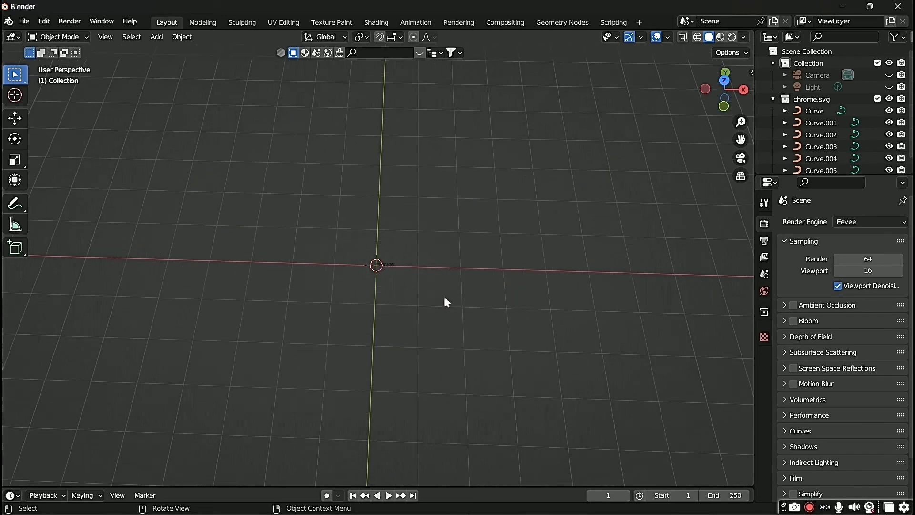
scroll(453, 305, down, 13)
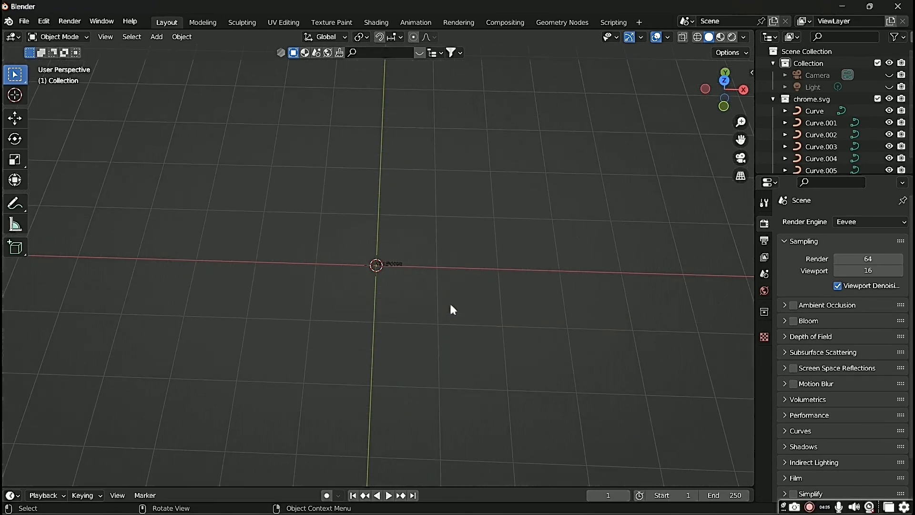
key(b)
drag(493, 347, 296, 126)
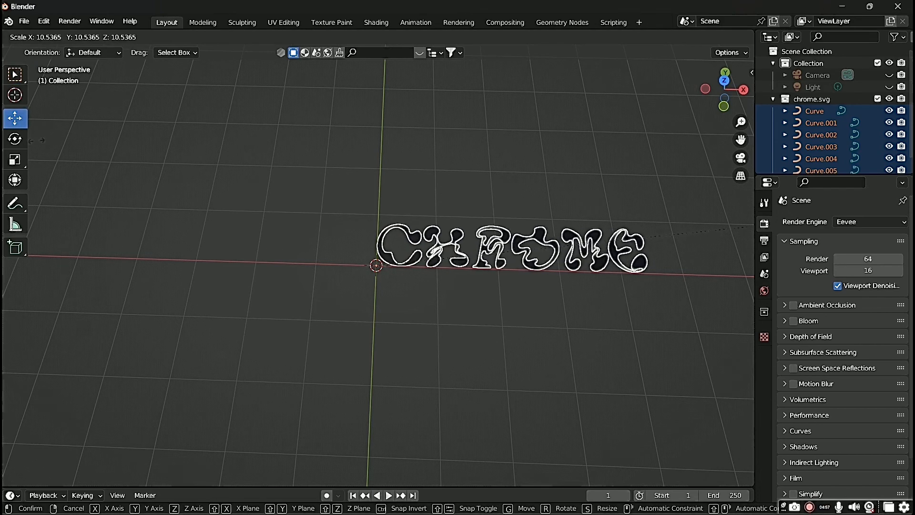
click(42, 135)
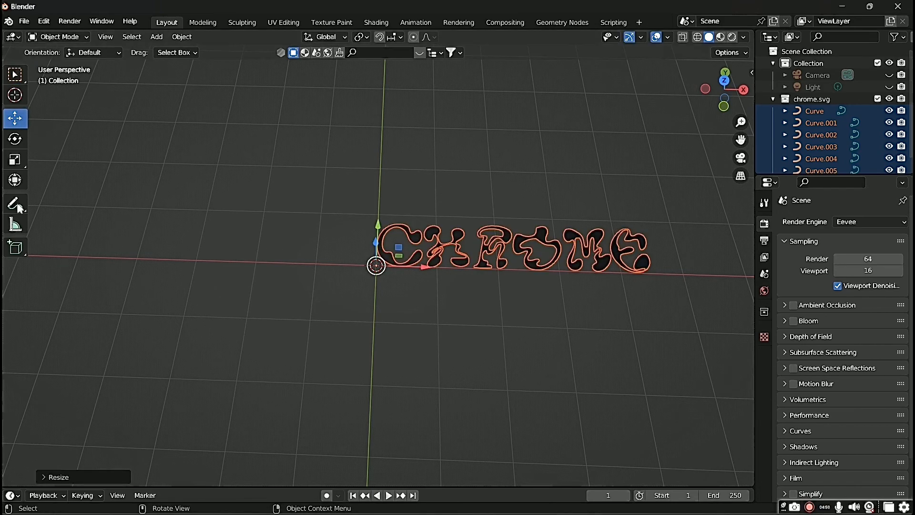
- Rotate the selected lettering 90 degrees about the global X axis so it stands upright
middle_drag(443, 237, 452, 220)
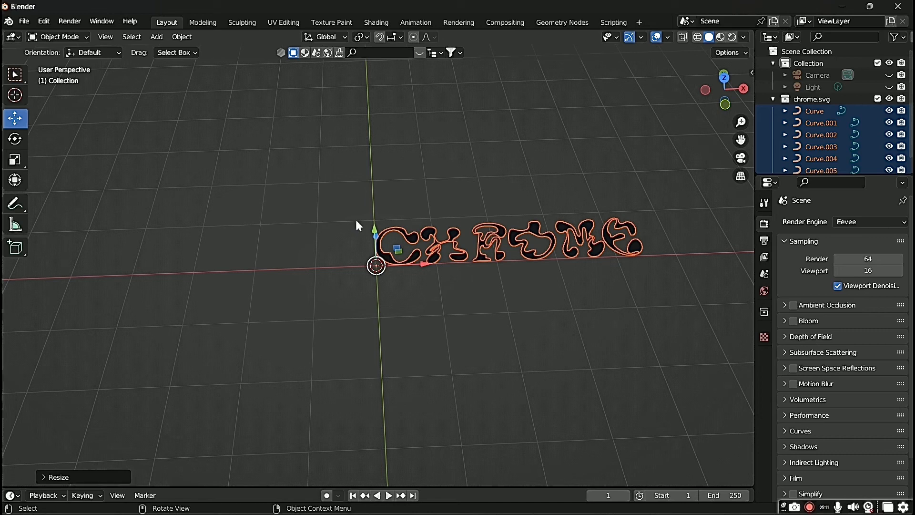
text(rx)
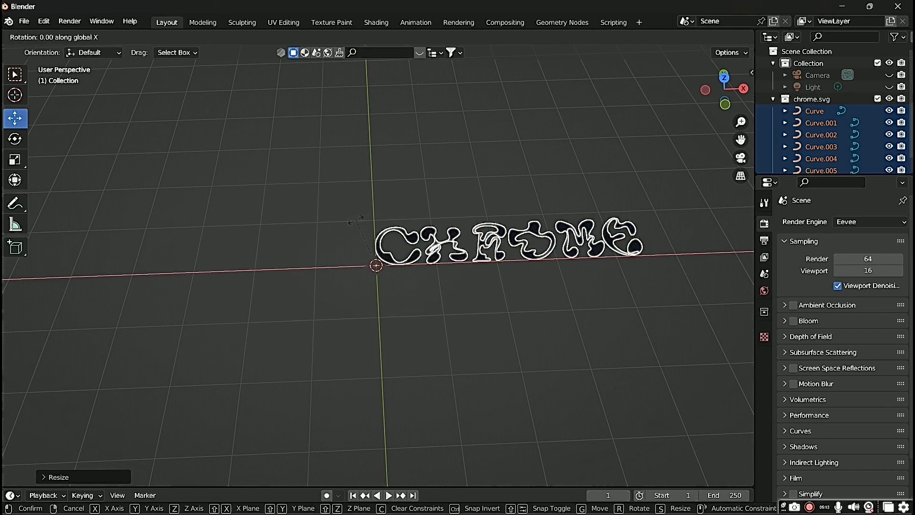
text(90)
key(Return)
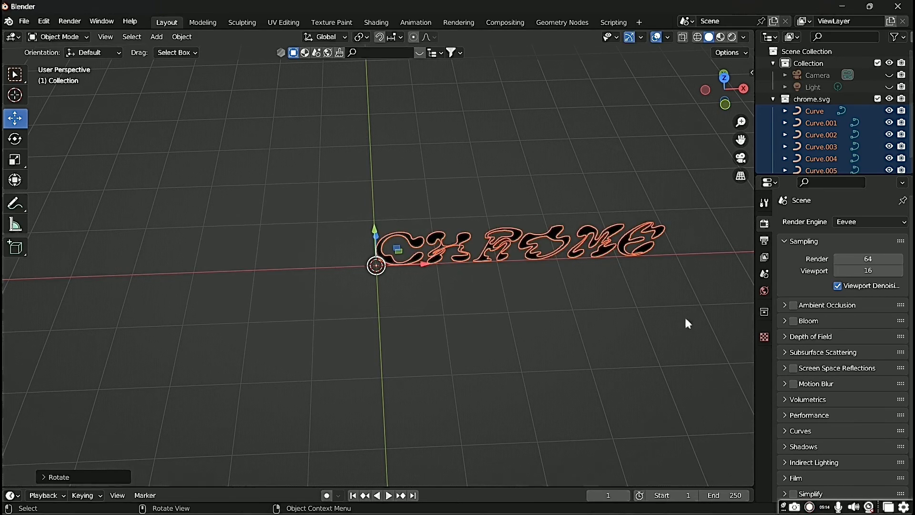
- Move the selected lettering about 2 m in the negative X direction so it is centred over the world origin, and deselect it
middle_drag(684, 316, 559, 259)
scroll(386, 218, up, 3)
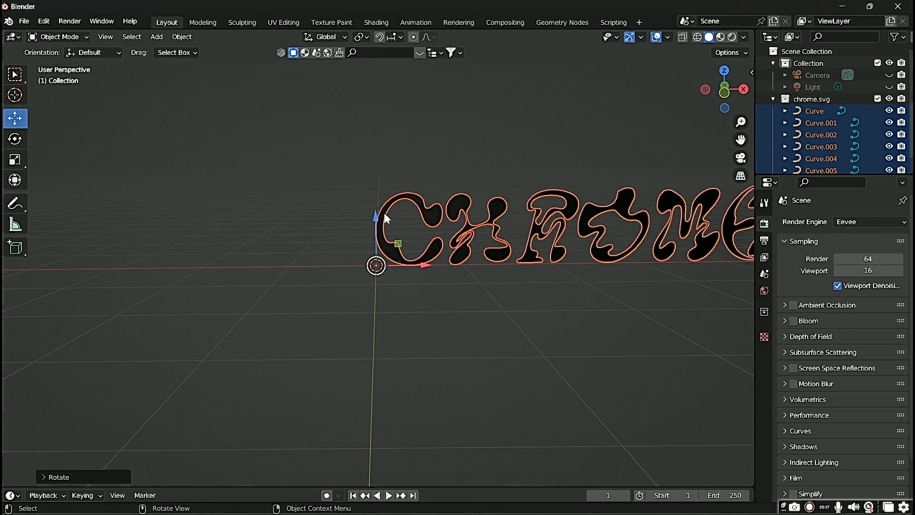
key(g)
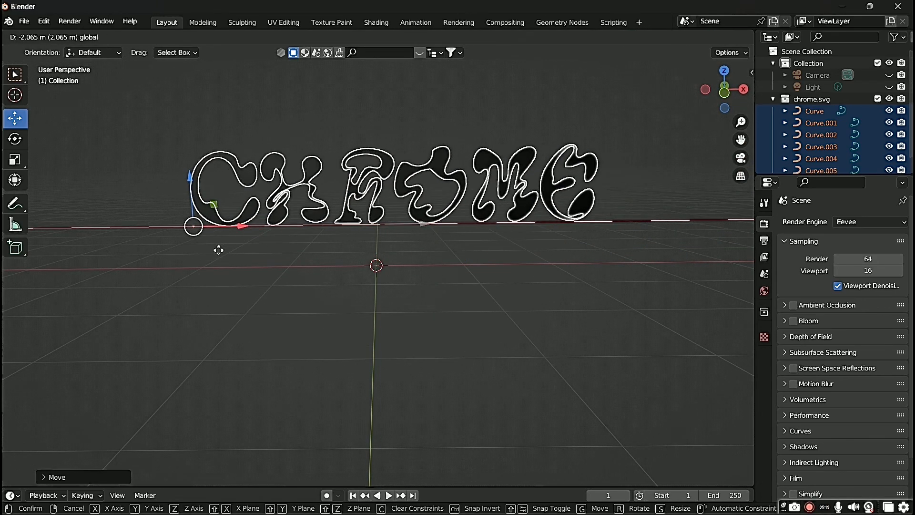
click(308, 255)
click(471, 282)
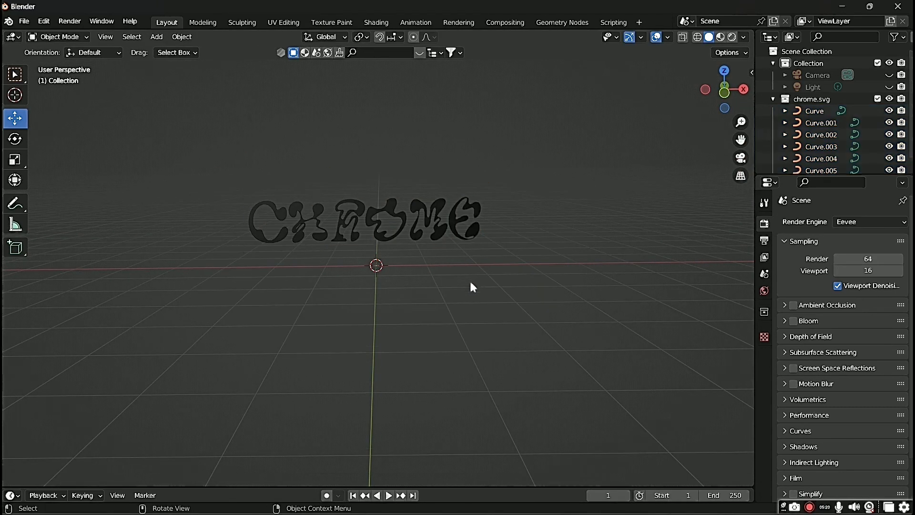
- Select the individual letters of the lettering one after another to examine how it is divided into curves
scroll(471, 285, up, 2)
middle_drag(470, 285, 496, 219)
click(517, 177)
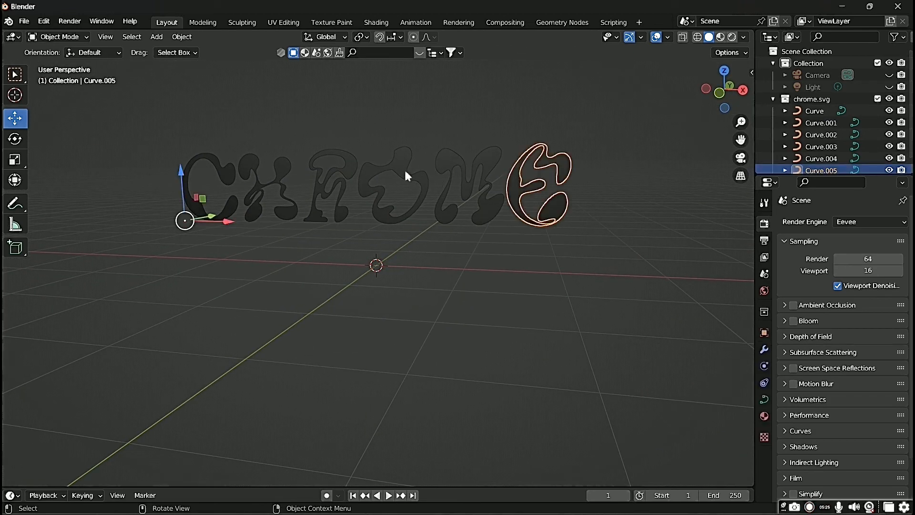
click(406, 176)
click(447, 167)
click(331, 183)
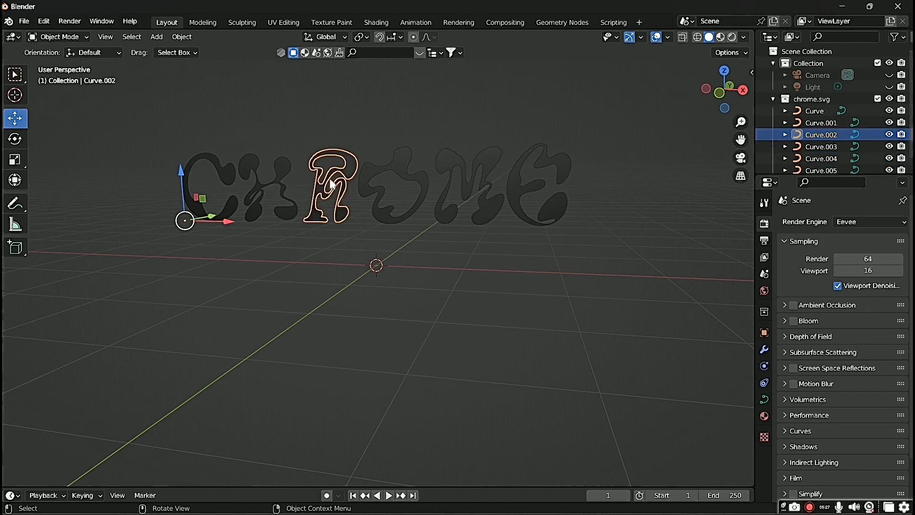
click(278, 181)
click(227, 174)
click(325, 180)
scroll(408, 171, down, 1)
middle_drag(409, 174, 381, 236)
click(374, 202)
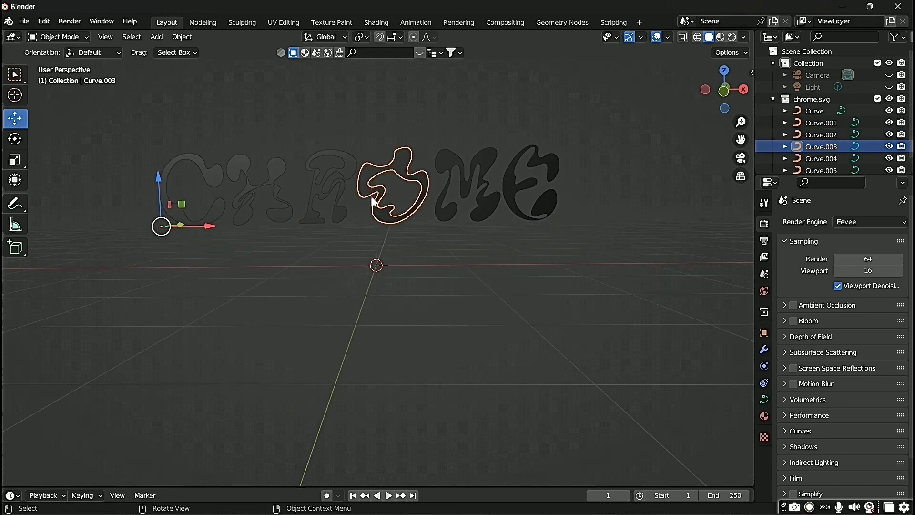
- Select all six letter curves with the E as the active one and join them into a single curve object
click(512, 190)
drag(602, 239, 127, 124)
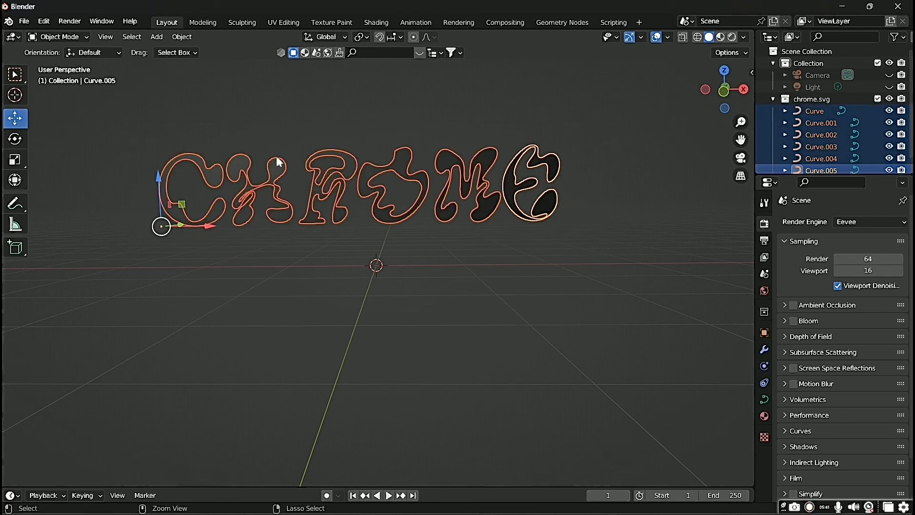
key(ctrl+j)
middle_drag(234, 153, 278, 146)
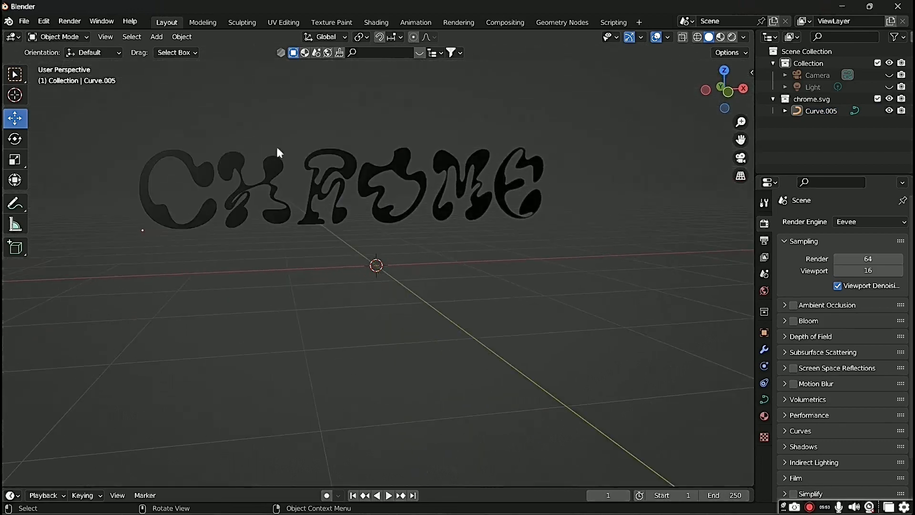
- Extrude the joined lettering by 0.01 m through its curve geometry settings
scroll(300, 186, down, 3)
middle_drag(341, 253, 280, 238)
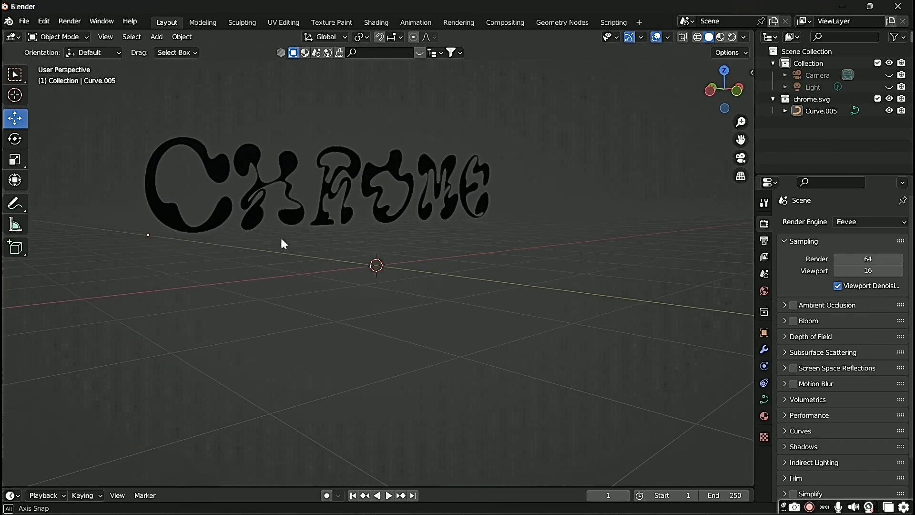
click(285, 165)
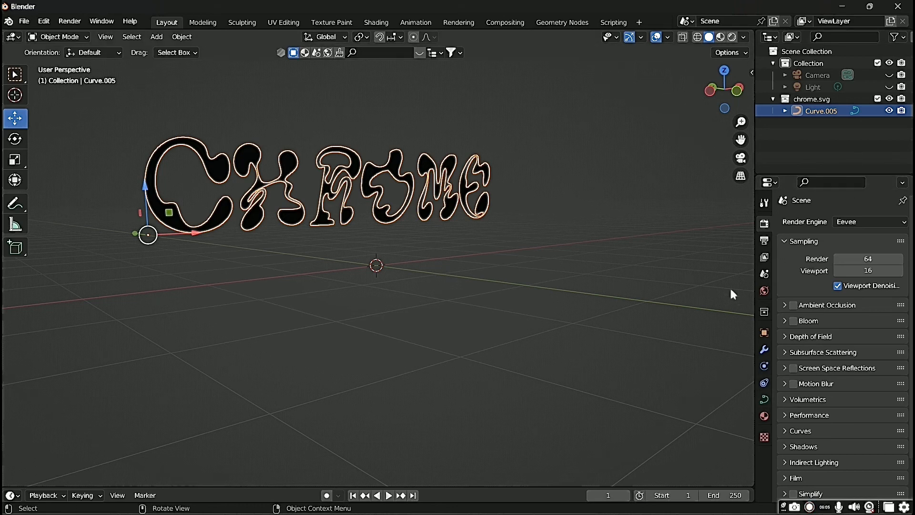
click(762, 401)
scroll(786, 313, down, 3)
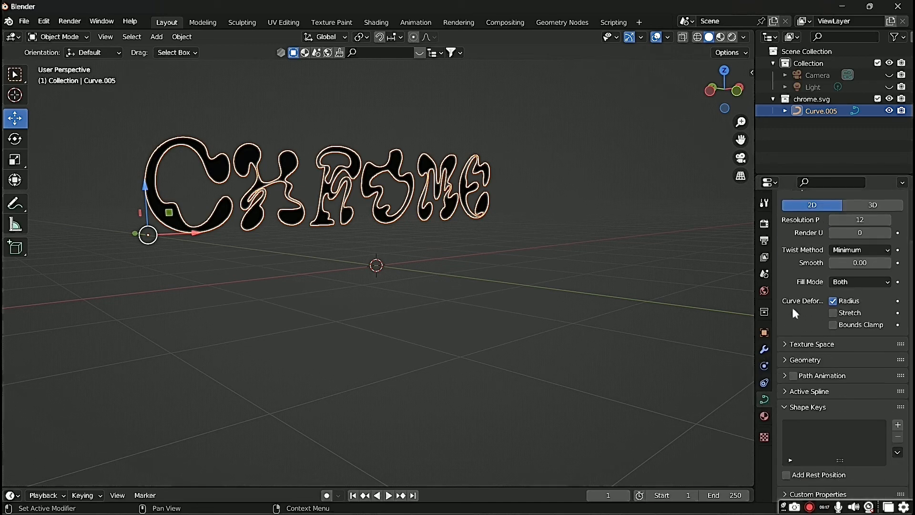
click(805, 360)
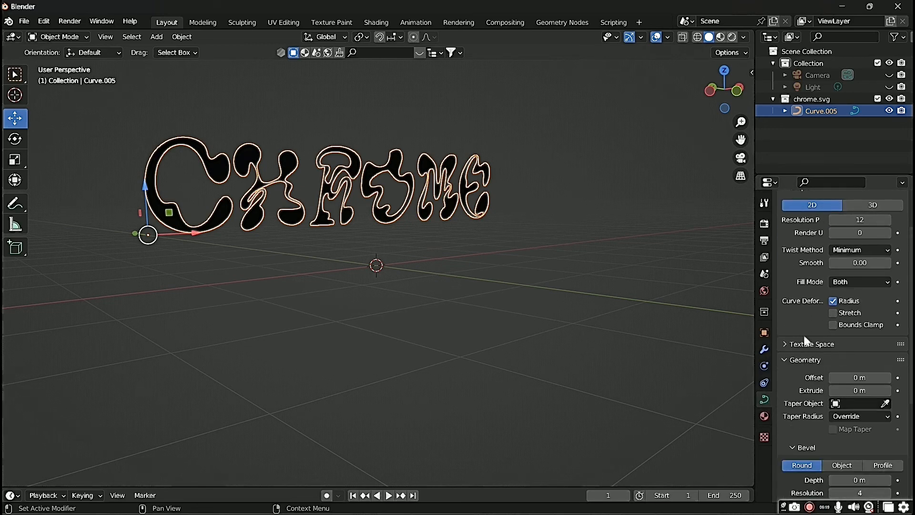
scroll(806, 348, down, 5)
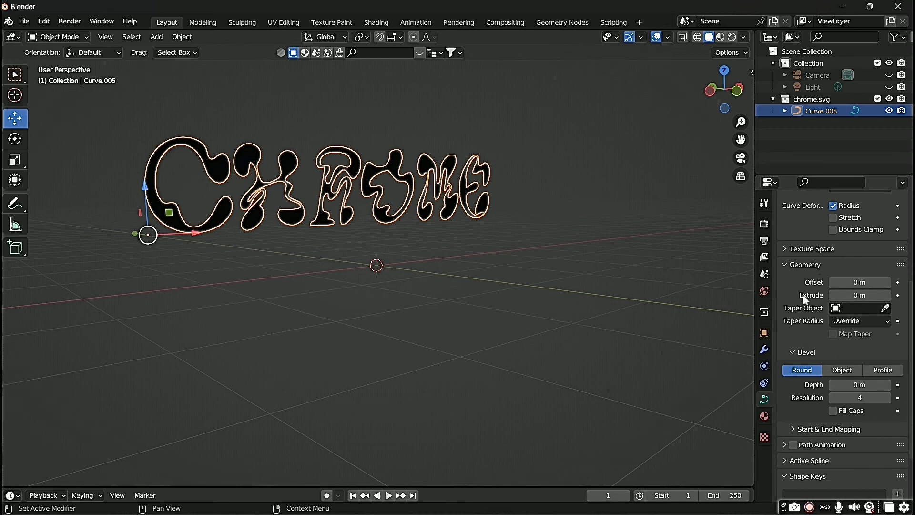
middle_drag(741, 287, 371, 224)
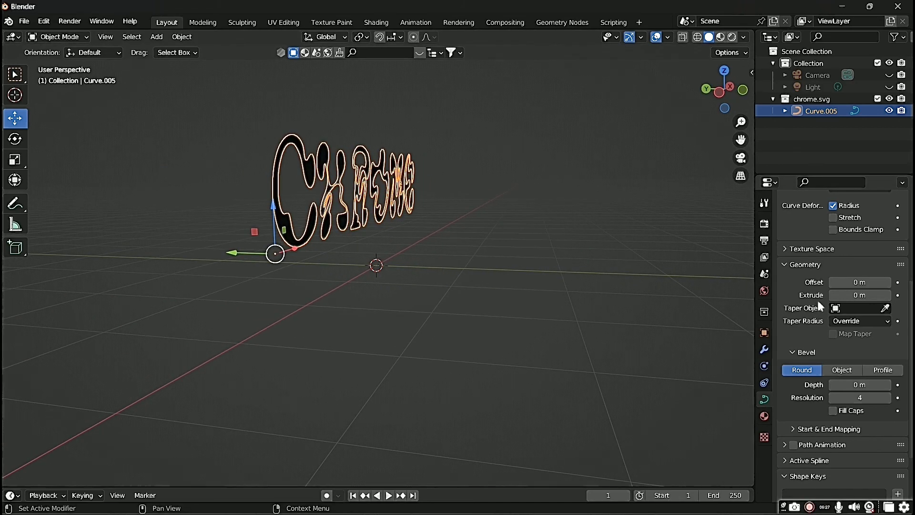
click(888, 296)
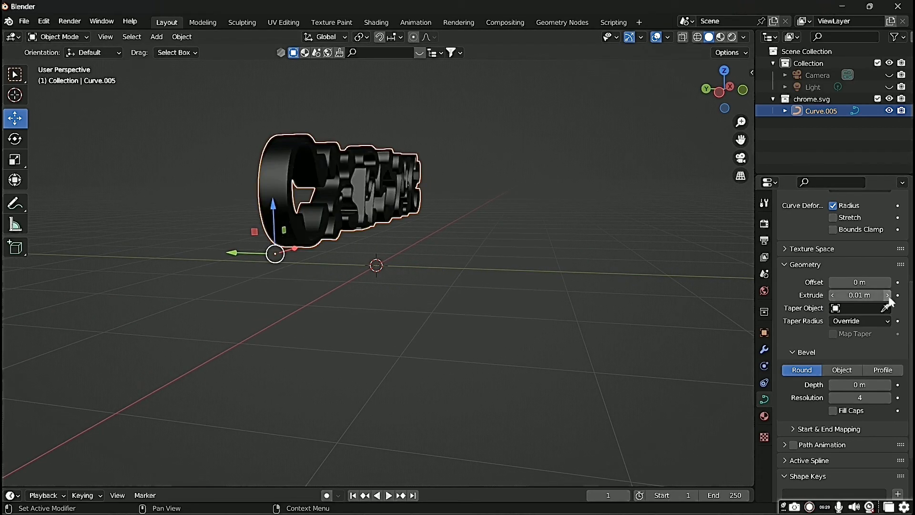
- Raise the lettering's extrusion to 0.06 m as a trial and bring it back to 0.01 m
middle_drag(485, 242, 505, 254)
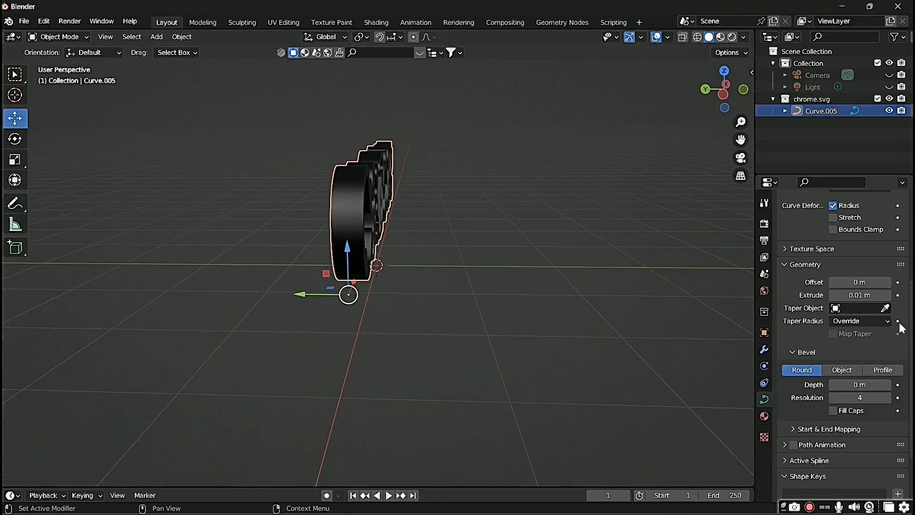
drag(860, 295, 876, 295)
click(886, 296)
click(887, 295)
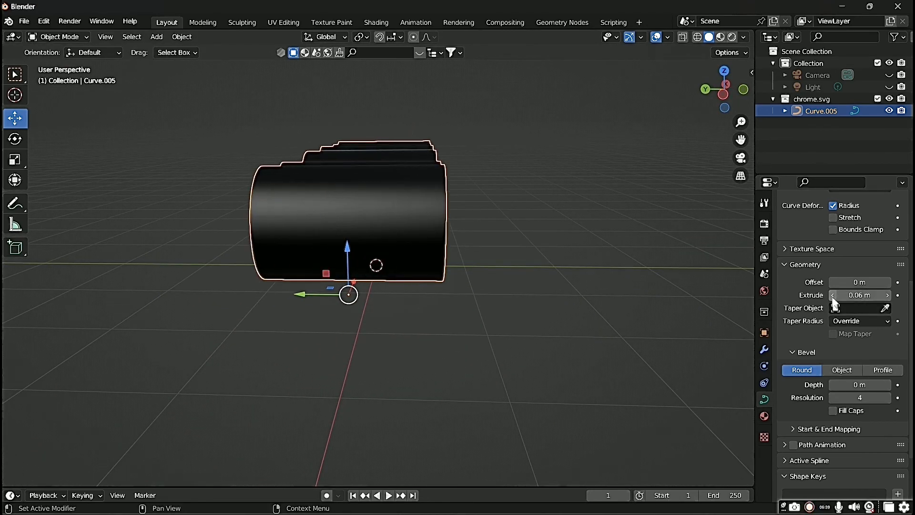
click(833, 296)
click(833, 296)
click(832, 296)
click(833, 296)
click(833, 296)
- Set the extruded lettering's origin to its geometry and deselect the lettering
middle_drag(560, 298, 358, 246)
right_click(353, 205)
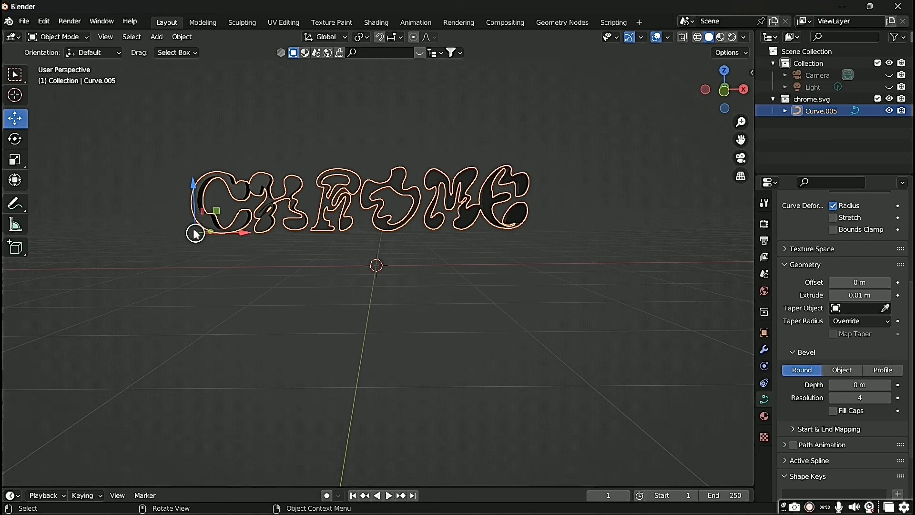
drag(195, 233, 192, 238)
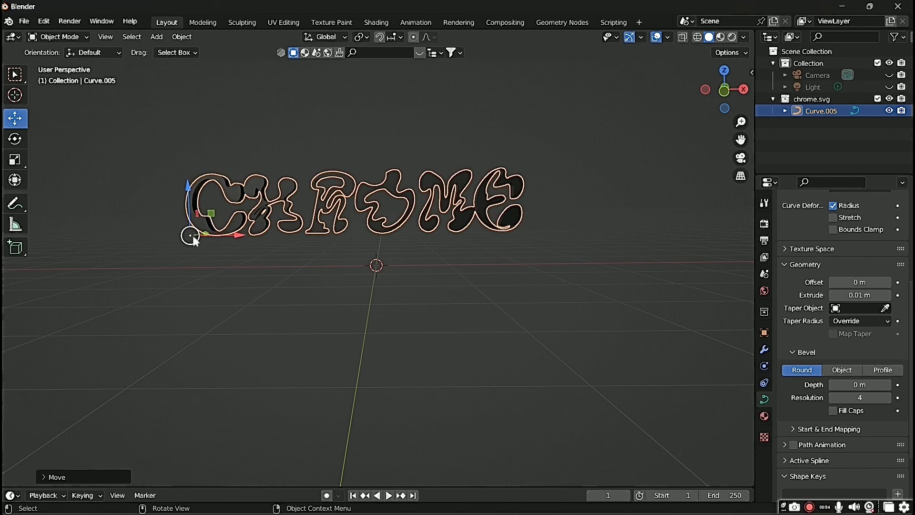
right_click(358, 206)
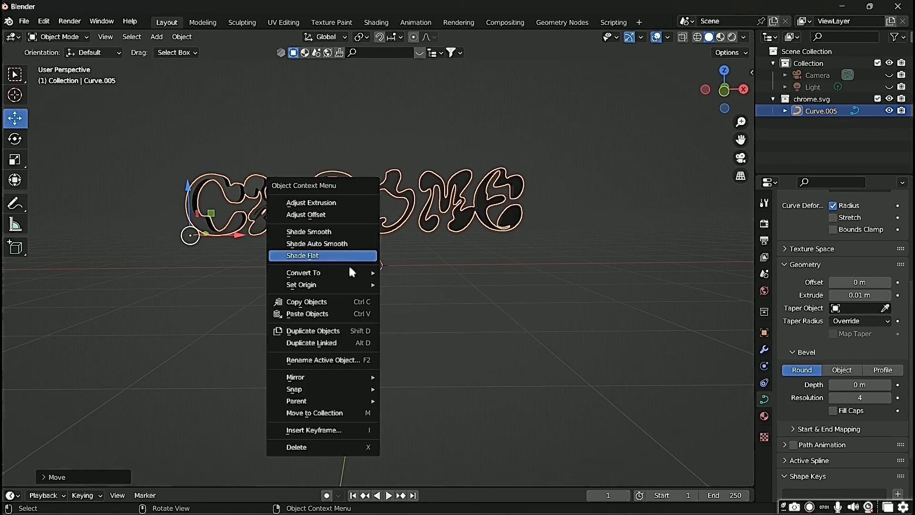
mouse_move(354, 286)
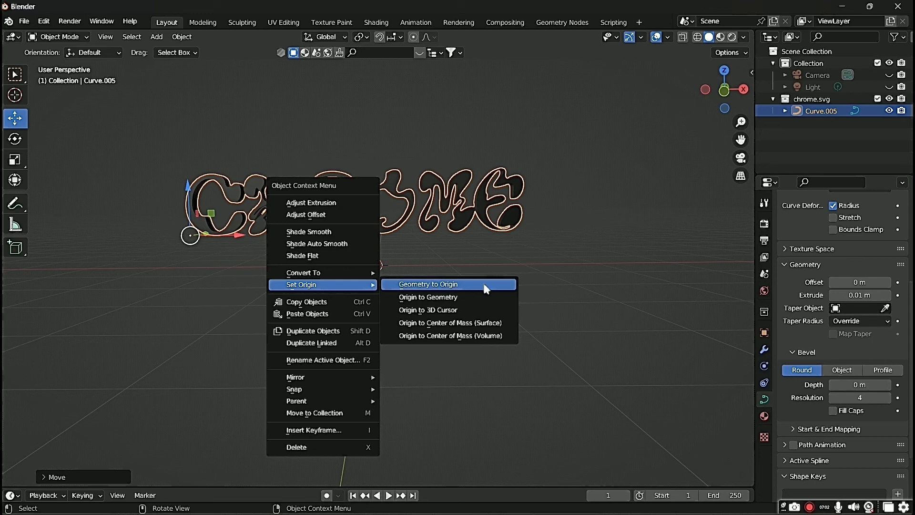
click(461, 299)
middle_drag(342, 206, 448, 302)
click(449, 302)
scroll(438, 287, up, 2)
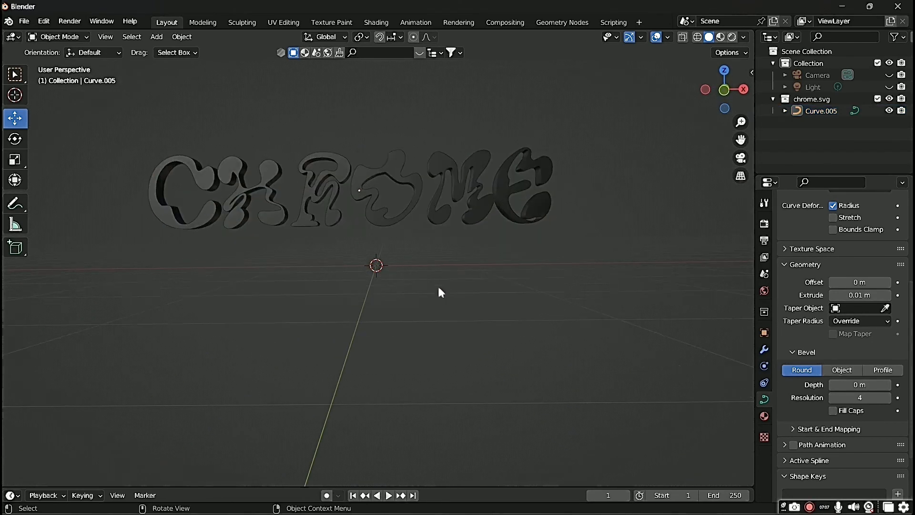
- Copy and paste the extruded lettering and move the copy along the Y axis to stand in front of the original
mouse_move(364, 266)
middle_down()
mouse_move(367, 299)
mouse_move(378, 253)
mouse_move(374, 260)
middle_up()
scroll(377, 286, down, 2)
mouse_move(333, 226)
middle_down()
mouse_move(358, 221)
mouse_move(392, 241)
mouse_move(324, 227)
mouse_move(318, 205)
mouse_move(362, 218)
mouse_move(380, 237)
mouse_move(348, 242)
mouse_move(335, 225)
middle_up()
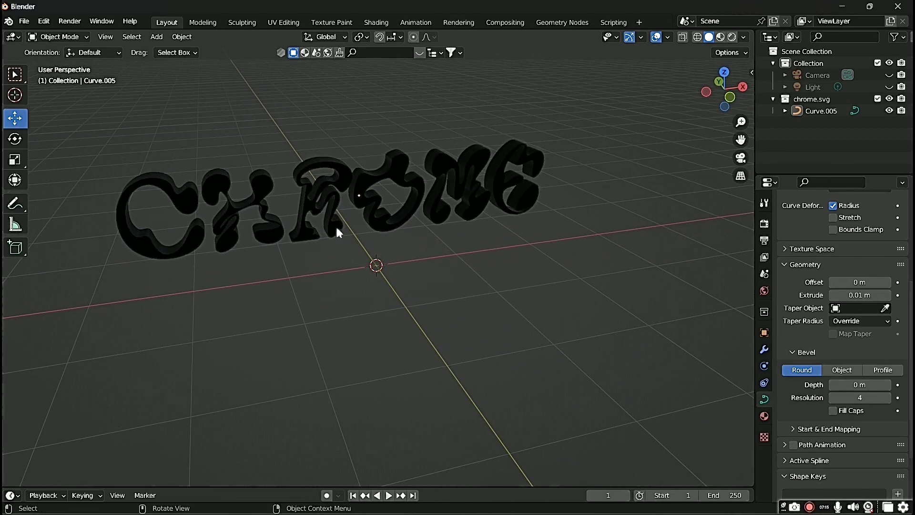
click(328, 201)
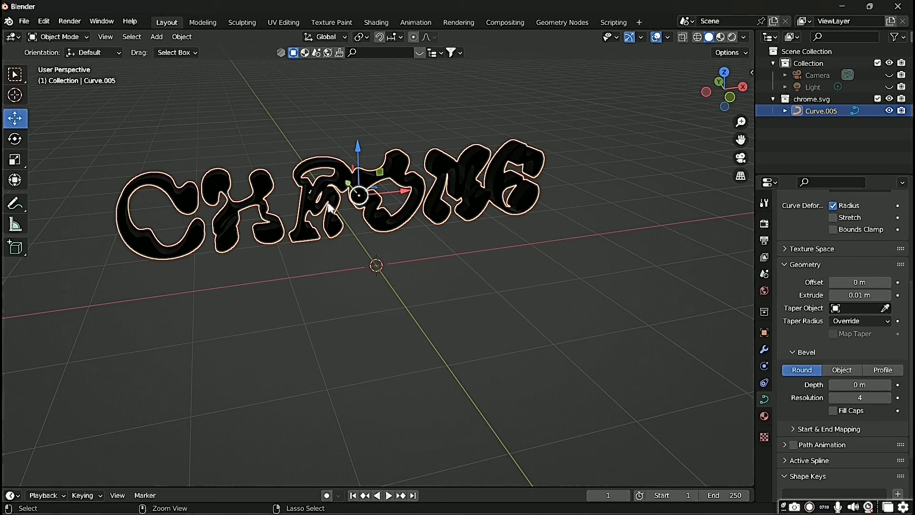
key(ctrl+c)
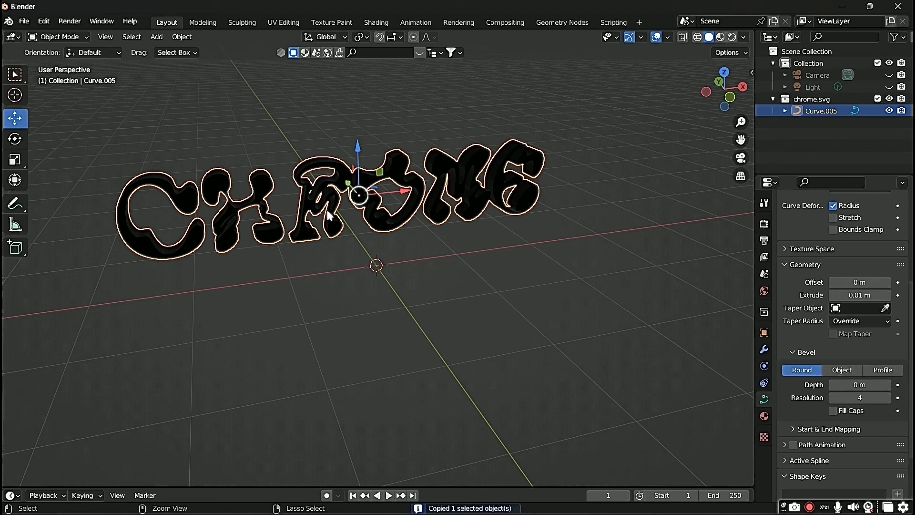
key(ctrl+v)
middle_drag(326, 212, 339, 192)
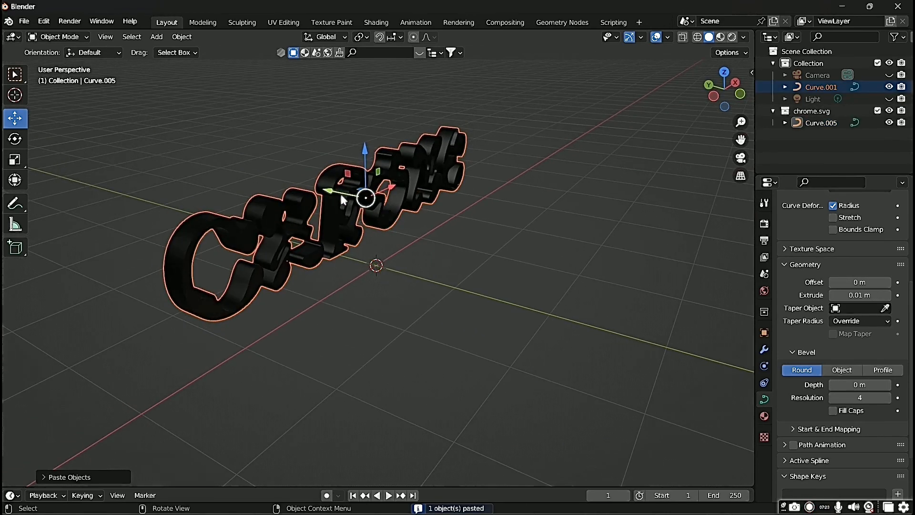
key(g)
key(y)
drag(366, 207, 432, 238)
click(469, 264)
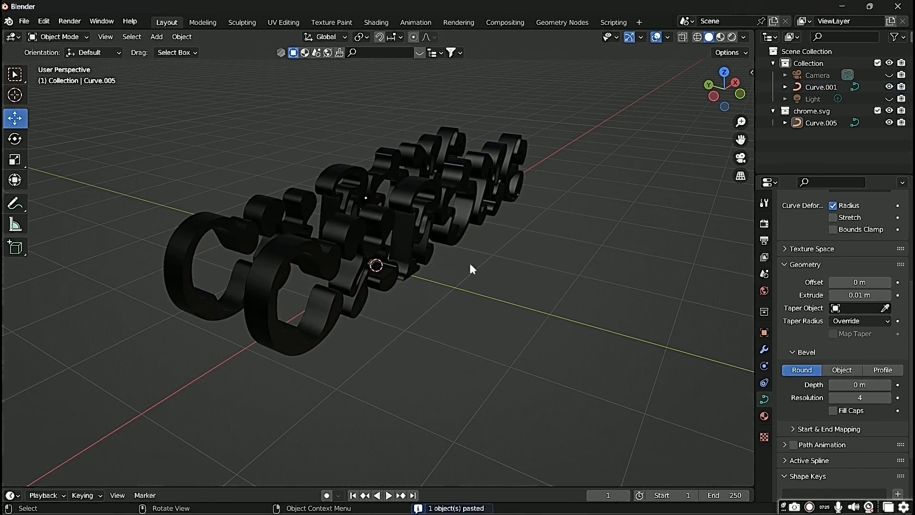
- Select the front copy of the lettering and set its curve Fill Mode to None
middle_drag(470, 264, 314, 198)
click(439, 212)
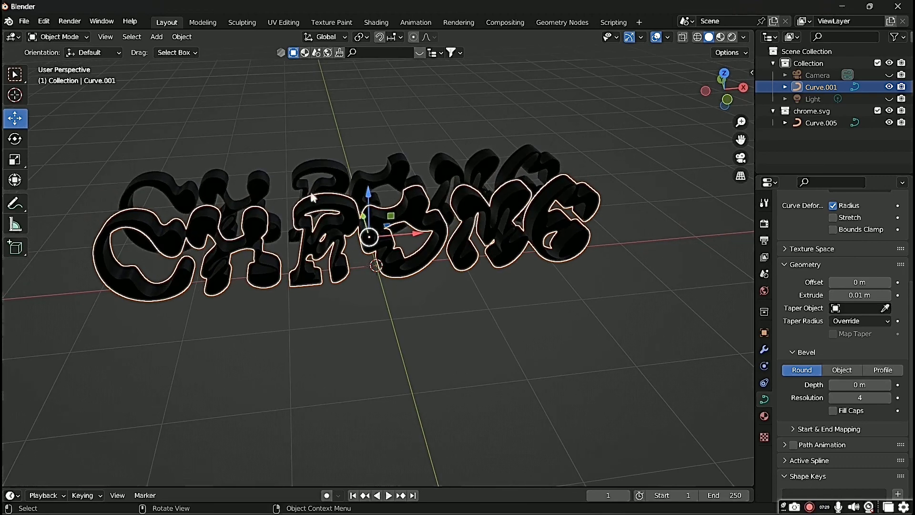
mouse_move(375, 267)
middle_down()
mouse_move(343, 253)
mouse_move(305, 276)
mouse_move(354, 245)
mouse_move(368, 254)
middle_up()
scroll(365, 253, up, 1)
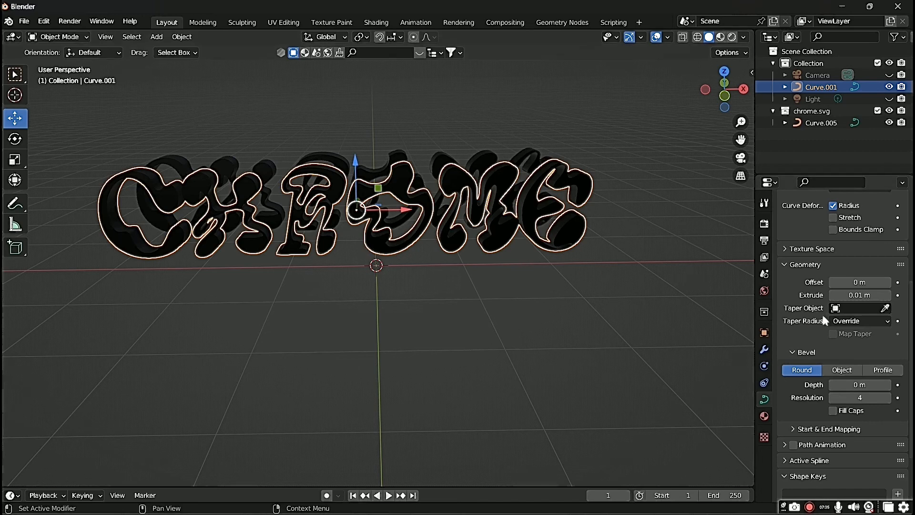
scroll(822, 313, up, 3)
scroll(823, 314, up, 4)
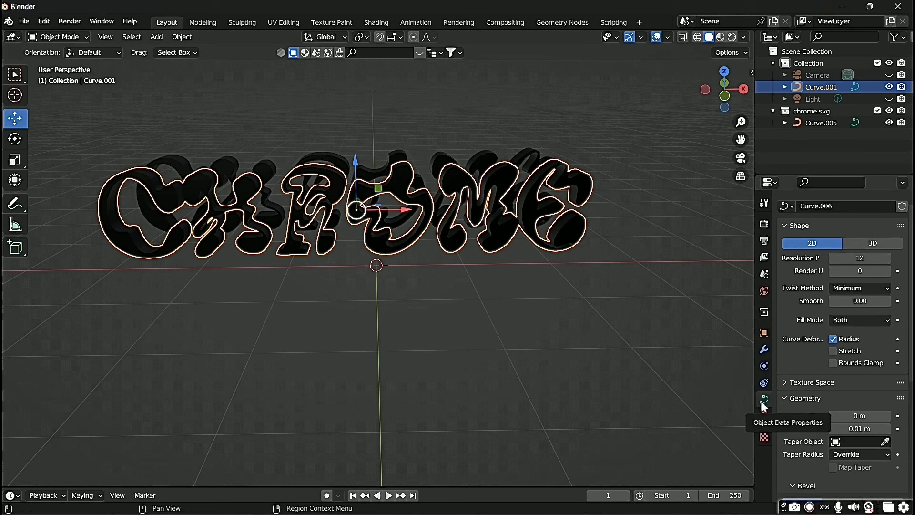
click(850, 322)
click(851, 337)
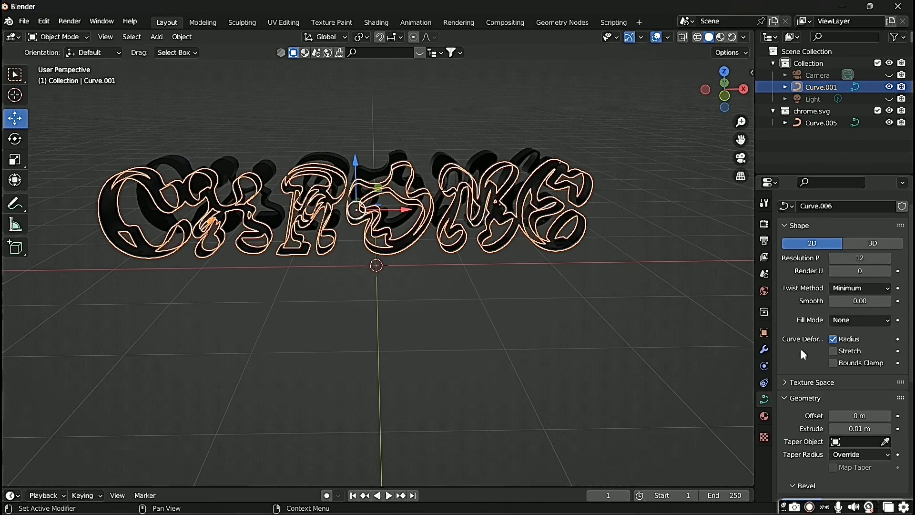
- Examine the unfilled copy beside the original lettering and review its geometry and bevel settings
middle_drag(353, 310, 396, 299)
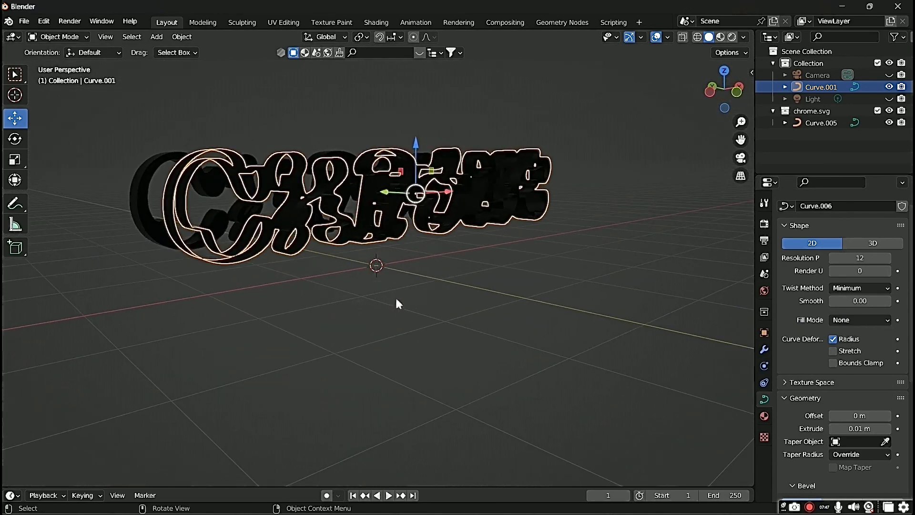
click(396, 299)
middle_drag(379, 266, 436, 297)
click(373, 330)
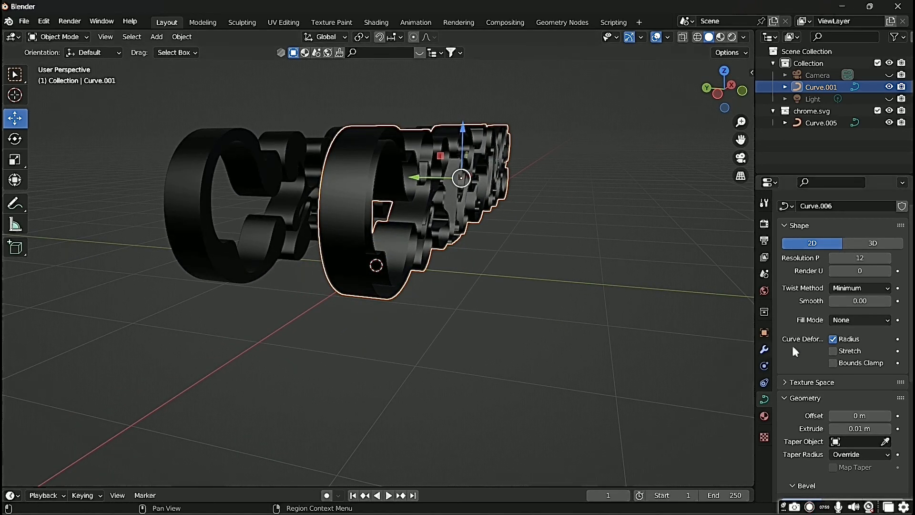
scroll(819, 339, down, 6)
scroll(819, 329, down, 2)
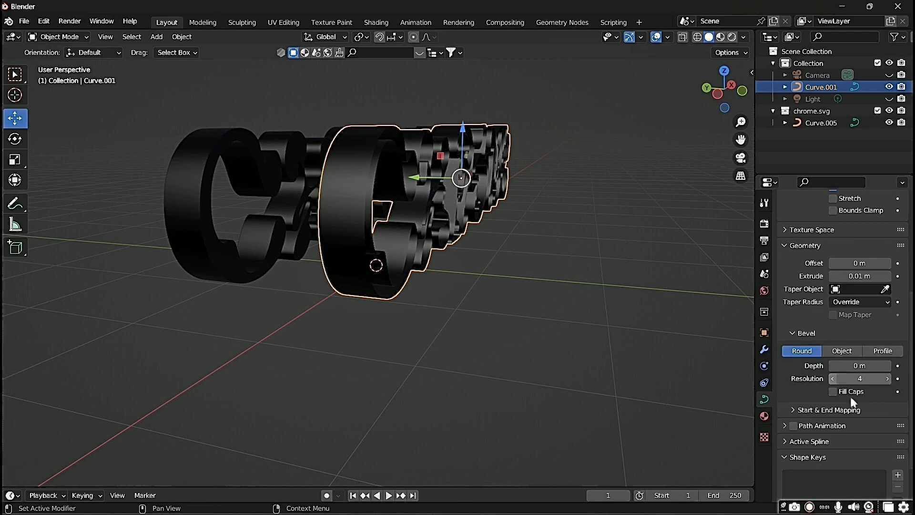
scroll(828, 335, up, 5)
scroll(819, 286, down, 3)
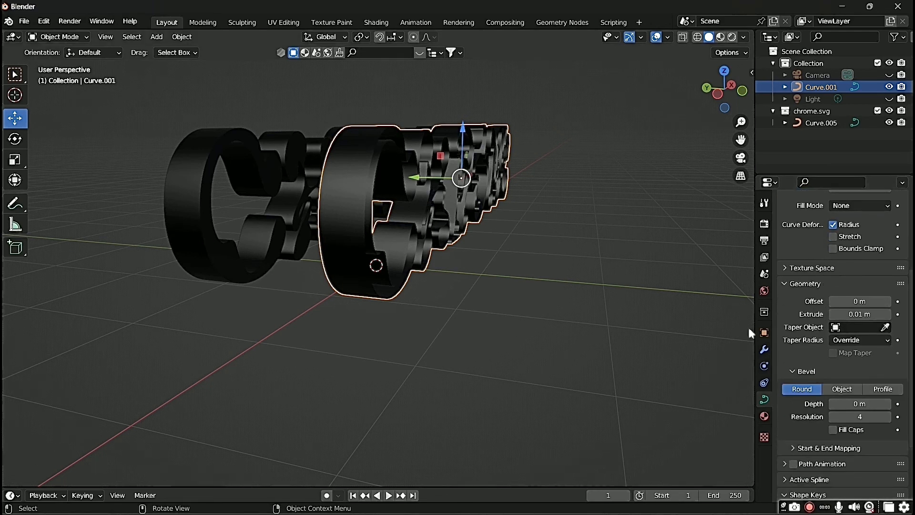
- Try bevel depths of 0.001 m and 0.0015 m on the unfilled copy of the lettering
scroll(822, 342, down, 1)
scroll(818, 335, down, 2)
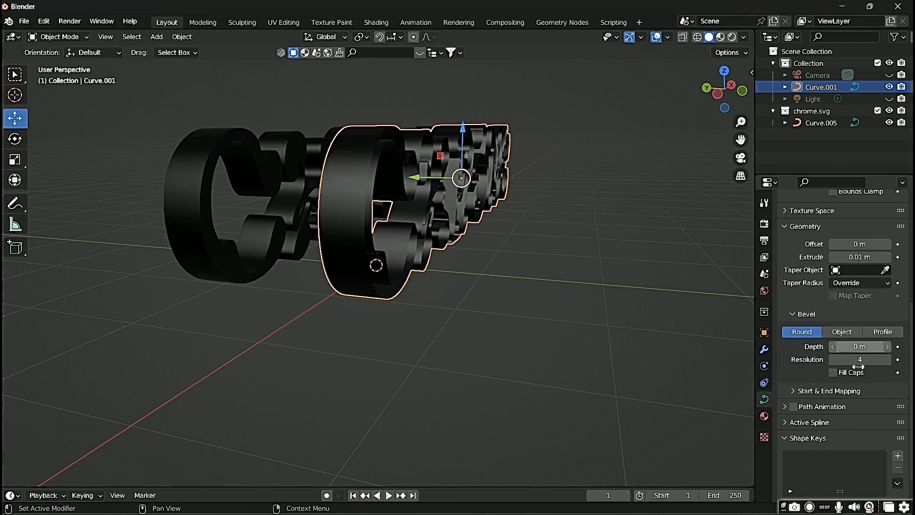
click(808, 315)
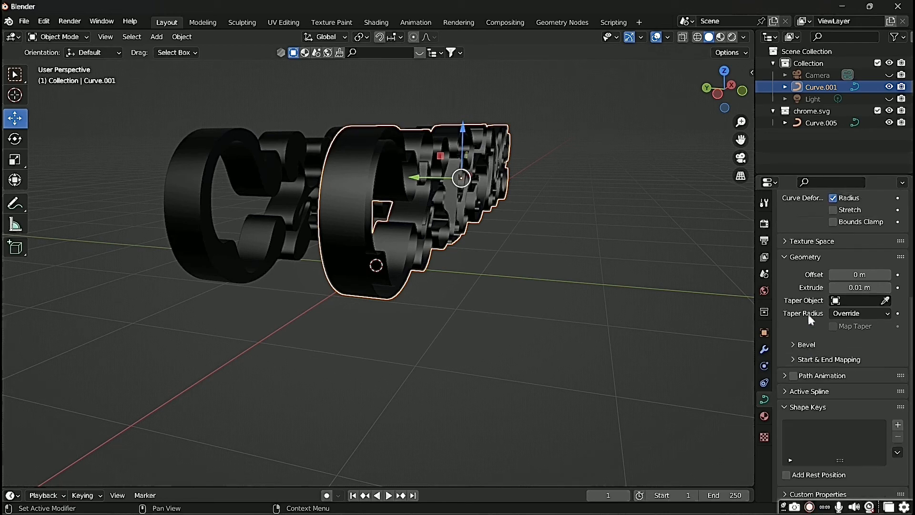
click(816, 347)
scroll(805, 372, down, 3)
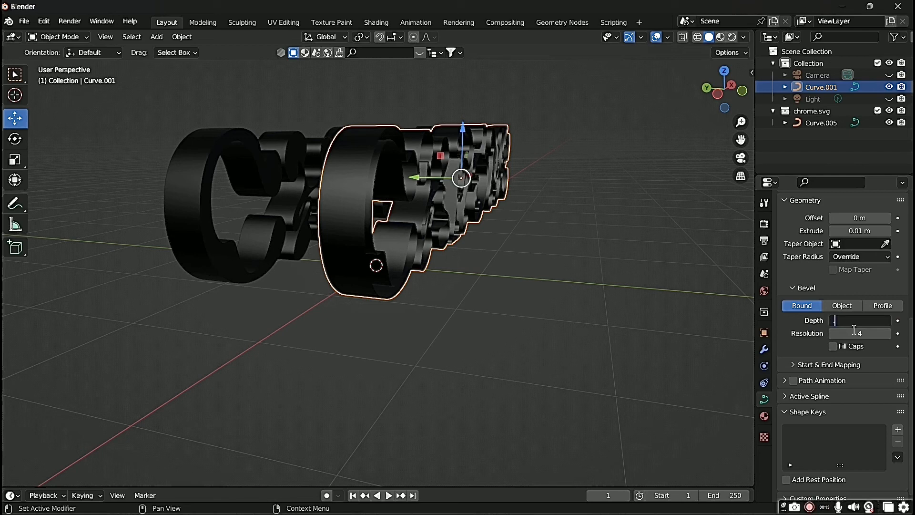
key(Tab)
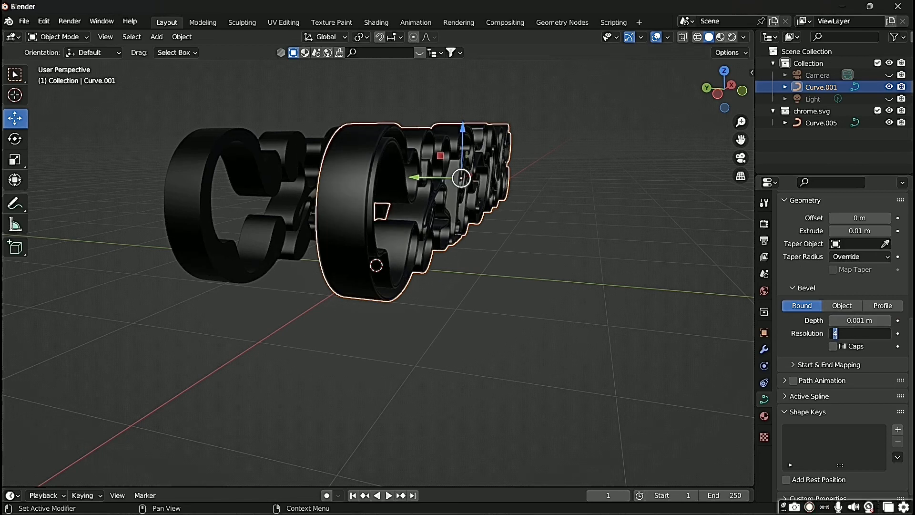
click(861, 320)
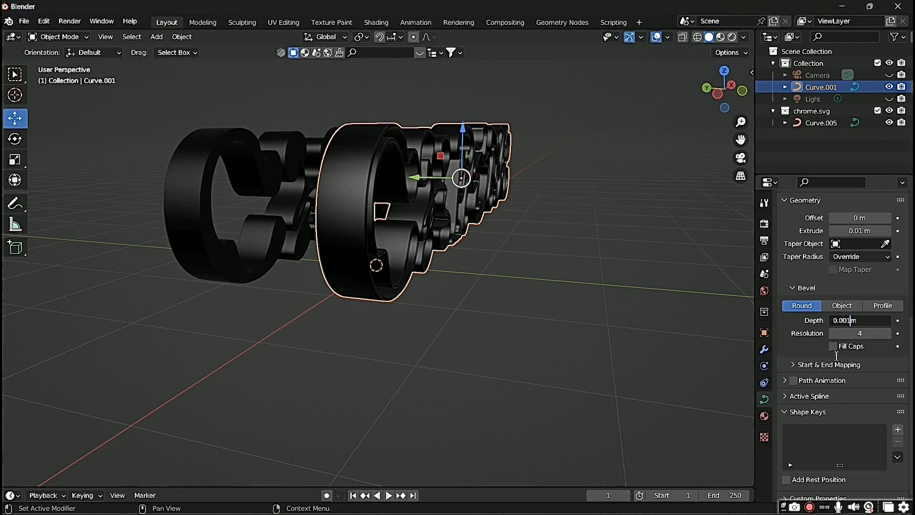
text(5)
key(Return)
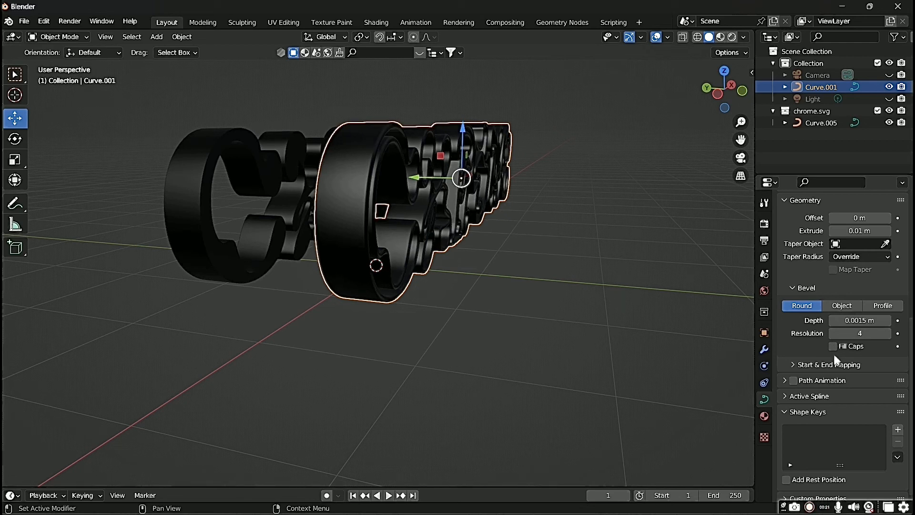
- Move the unfilled beveled copy back along the Y axis so it overlaps the original extruded lettering, and deselect it
middle_drag(548, 293, 563, 313)
drag(448, 204, 347, 196)
middle_drag(346, 196, 324, 178)
click(347, 253)
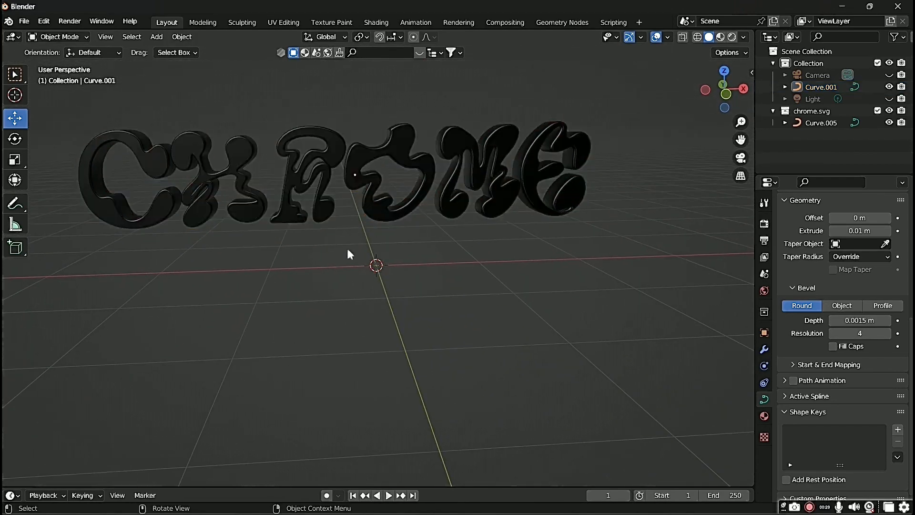
- Fine-tune the outline copy's position along the Y axis so its rim lines up with the base lettering's front face
middle_drag(347, 253, 452, 278)
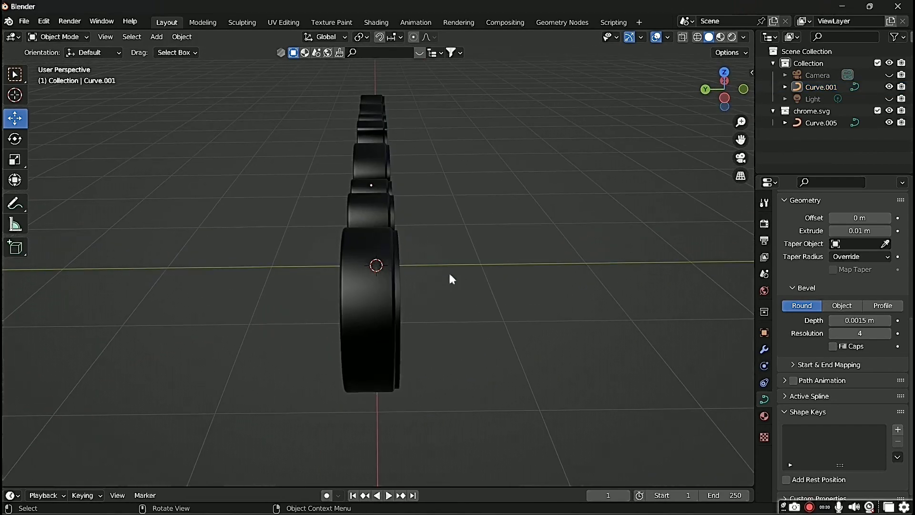
click(374, 261)
drag(350, 188, 347, 186)
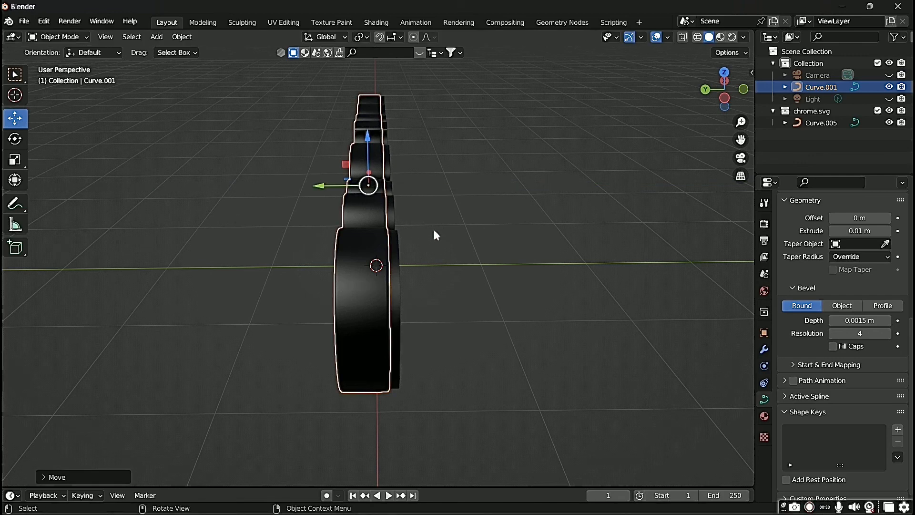
middle_drag(434, 231, 288, 233)
click(302, 273)
middle_drag(302, 273, 426, 297)
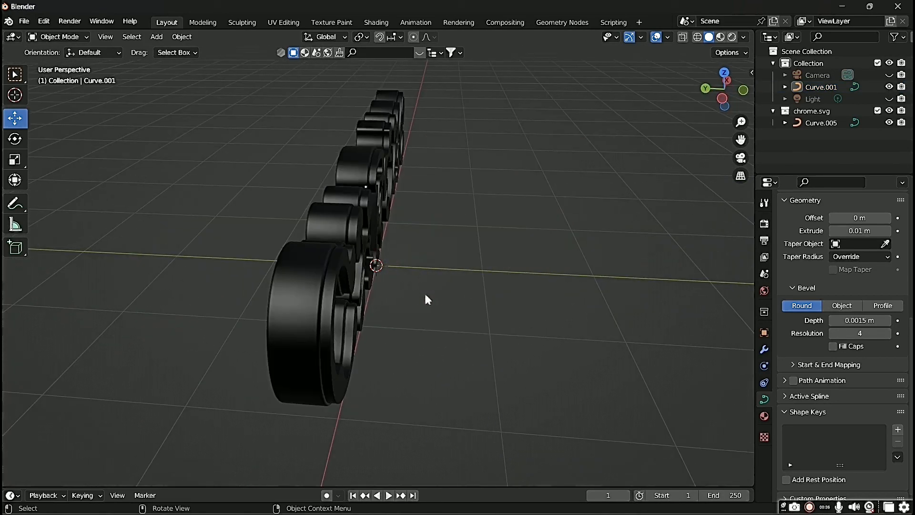
click(320, 266)
drag(332, 189, 336, 196)
- Select the outline copy and try larger bevel depths of 0.002 m and 0.004 m
middle_drag(422, 221, 356, 247)
click(318, 242)
scroll(305, 223, up, 3)
click(246, 123)
middle_drag(246, 123, 285, 181)
scroll(285, 182, down, 3)
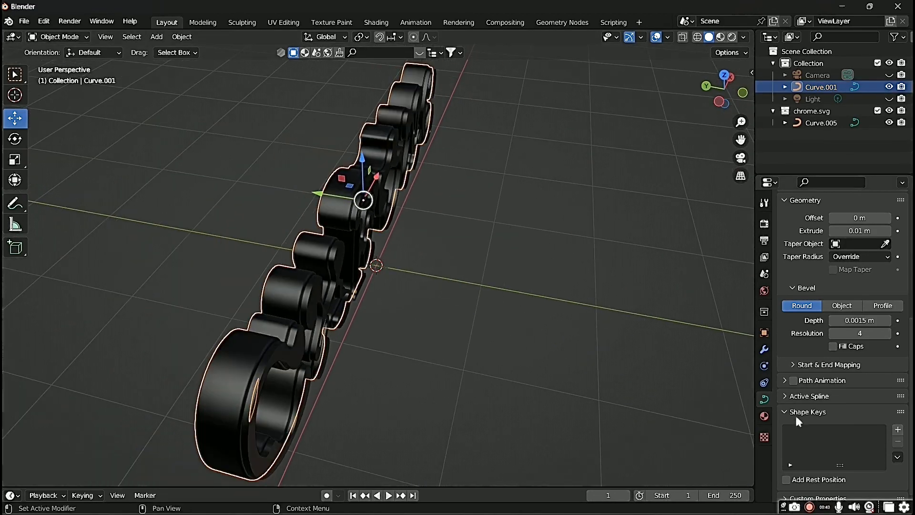
click(847, 321)
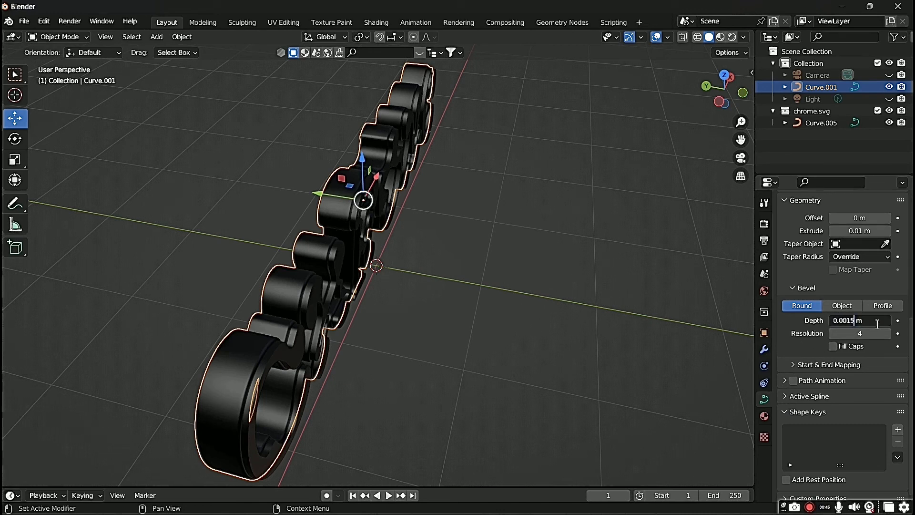
text(2)
key(Return)
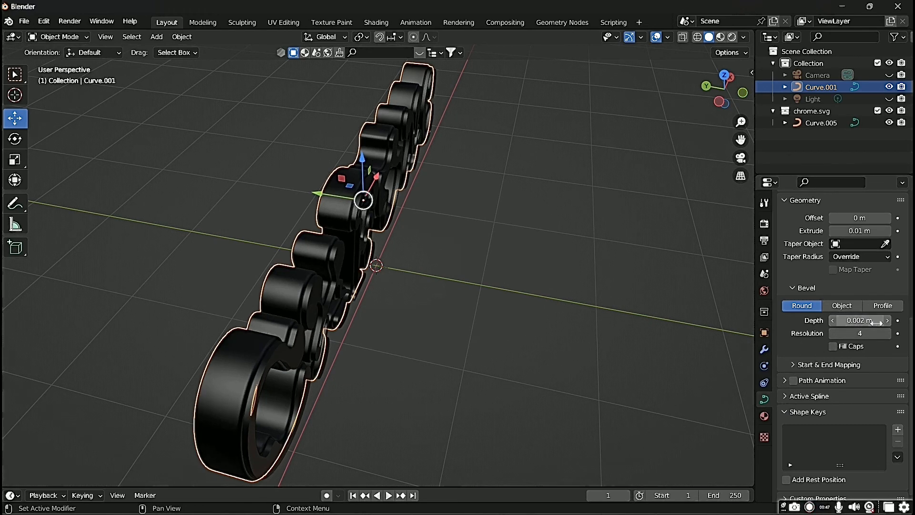
click(856, 323)
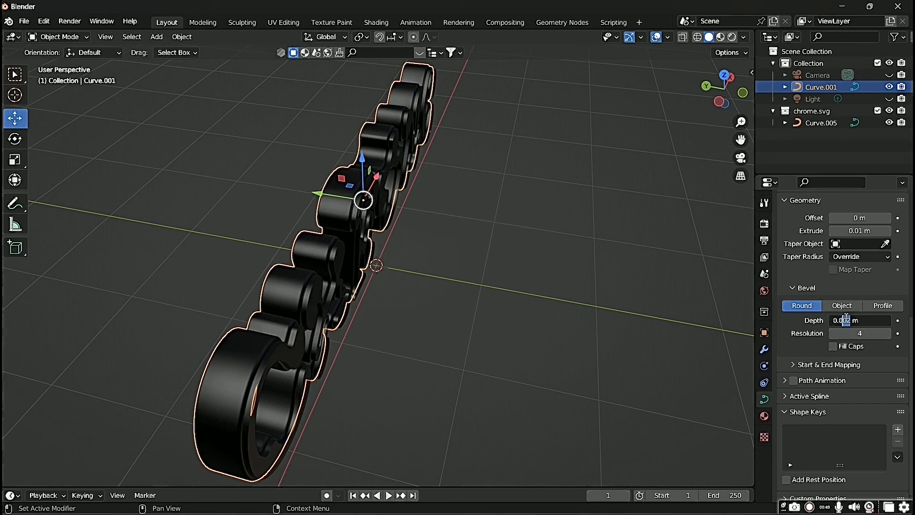
key(Return)
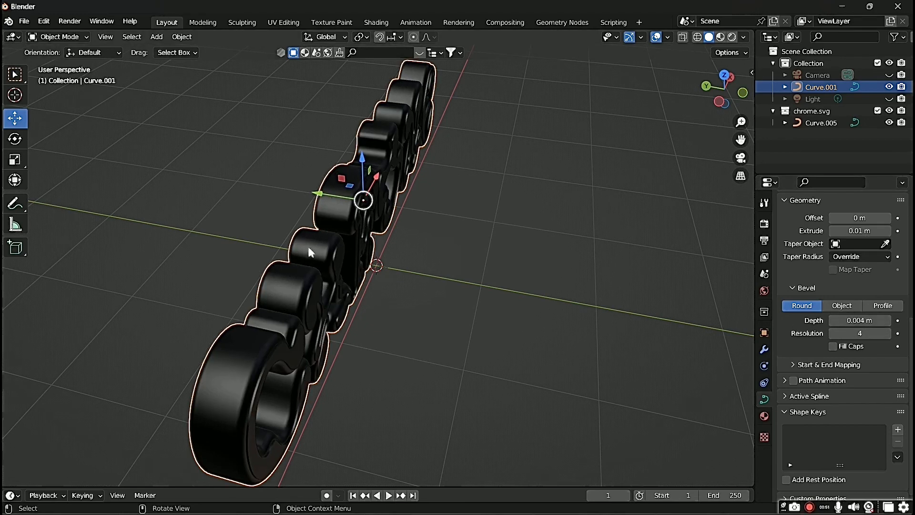
- Nudge the outline copy slightly along the Y axis against the base lettering and deselect it
middle_drag(310, 251, 329, 187)
key(g)
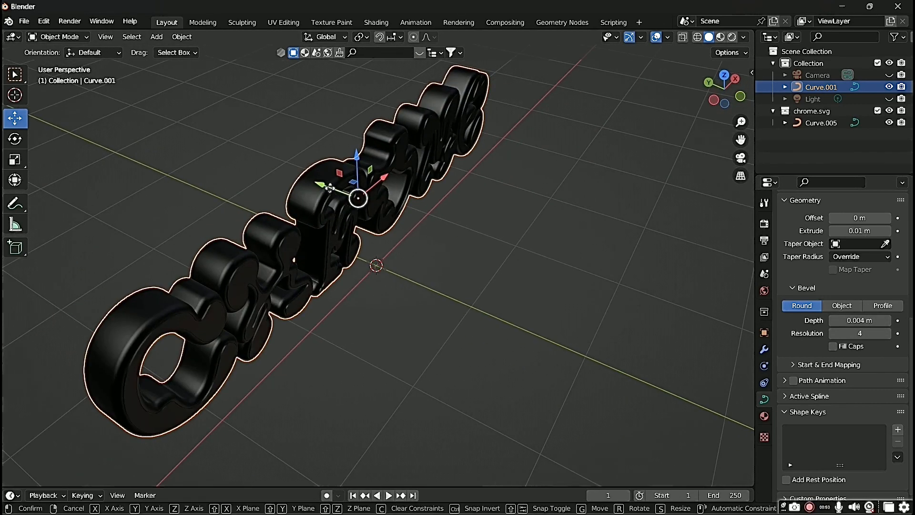
drag(329, 188, 325, 185)
middle_drag(335, 212, 255, 157)
click(274, 242)
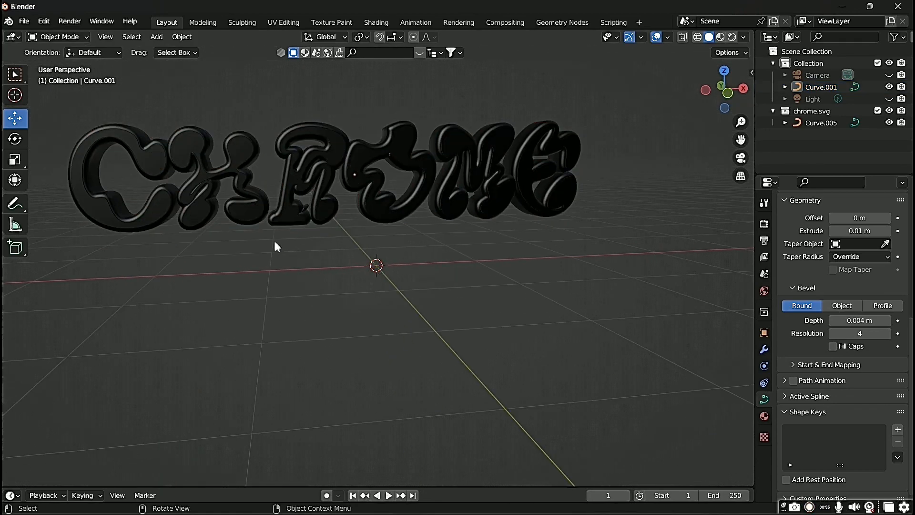
- Select the outline copy and set its bevel depth to 0.003 m
middle_drag(275, 243, 315, 235)
click(316, 235)
double_click(857, 320)
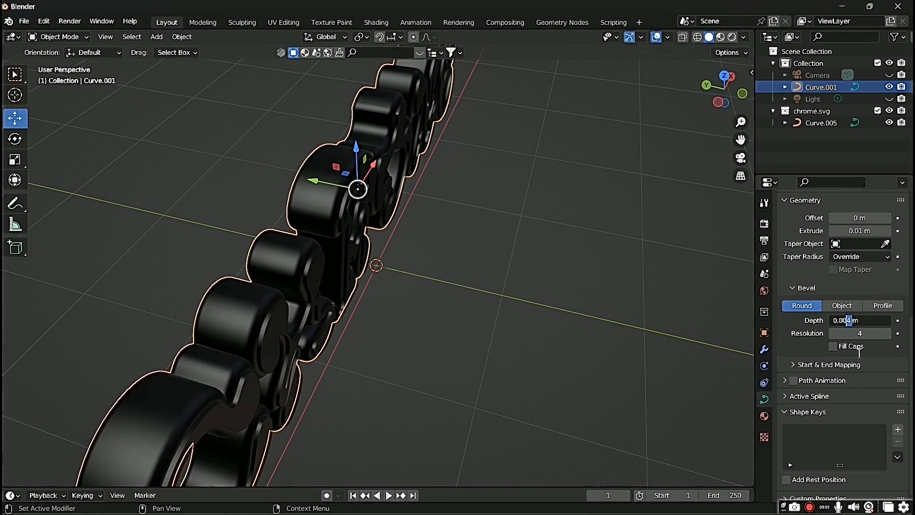
text(3)
key(Return)
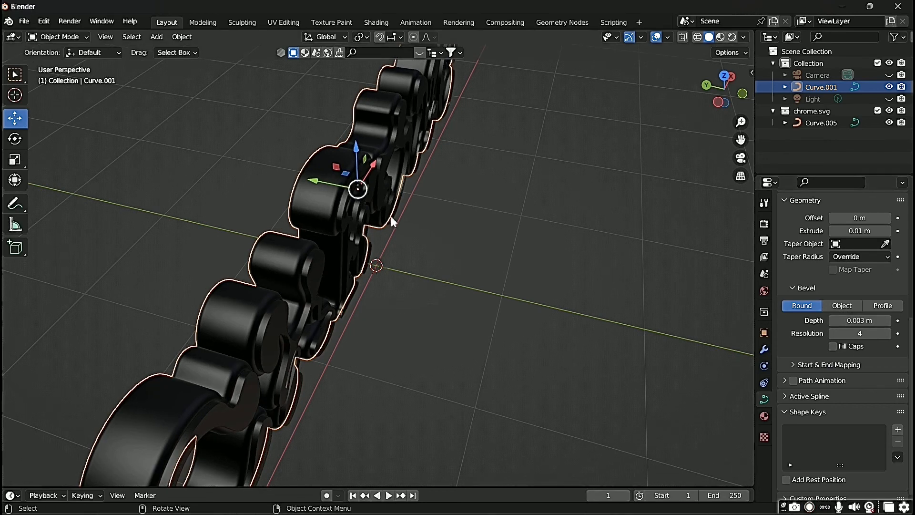
- Check the outline's fit on the base from the front and side, and shift it slightly along the Y axis
click(445, 281)
middle_drag(444, 281, 355, 220)
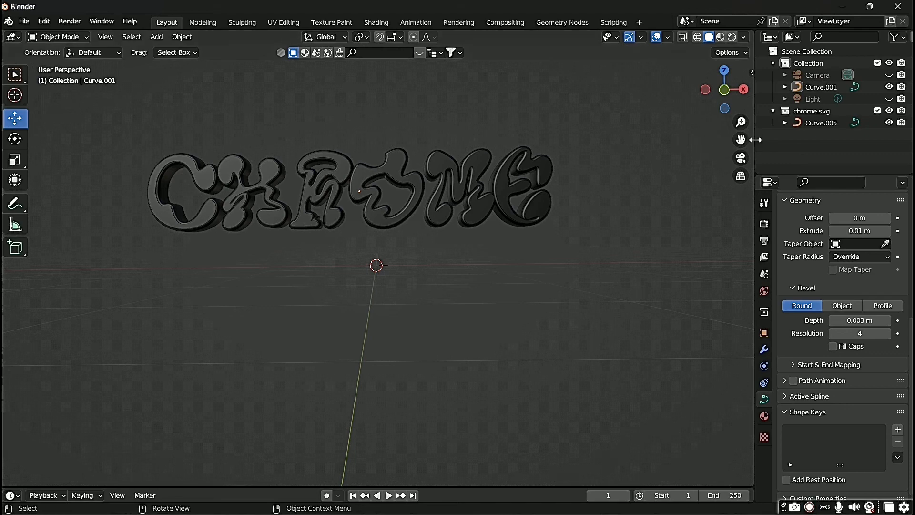
middle_drag(755, 139, 453, 339)
click(333, 233)
middle_drag(353, 286, 351, 215)
drag(344, 223, 347, 224)
middle_drag(429, 245, 372, 190)
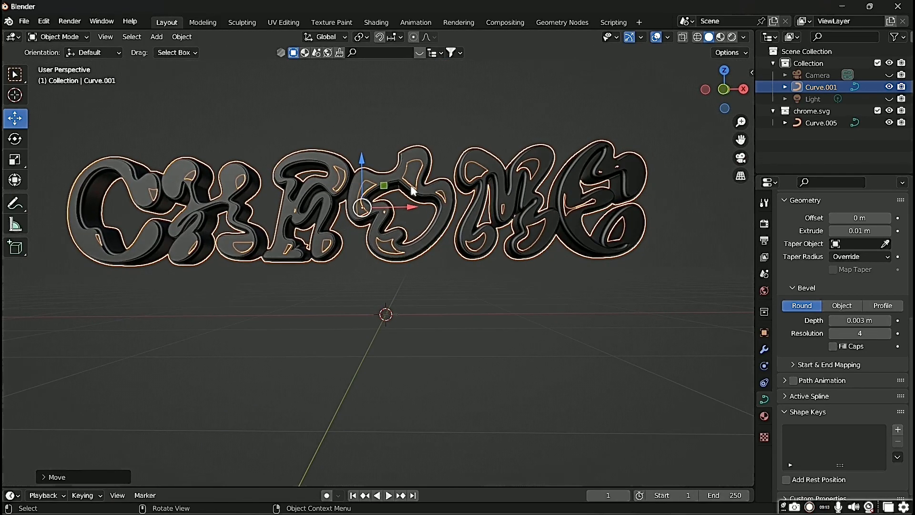
click(367, 356)
mouse_move(359, 255)
middle_down()
mouse_move(427, 263)
mouse_move(333, 255)
mouse_move(370, 258)
middle_up()
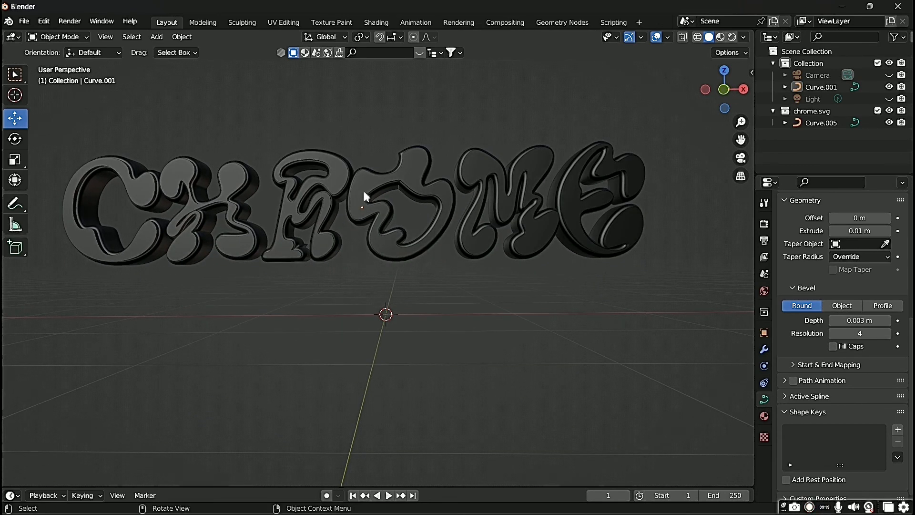
- Select the original filled lettering and convert it from a curve to a mesh
click(361, 192)
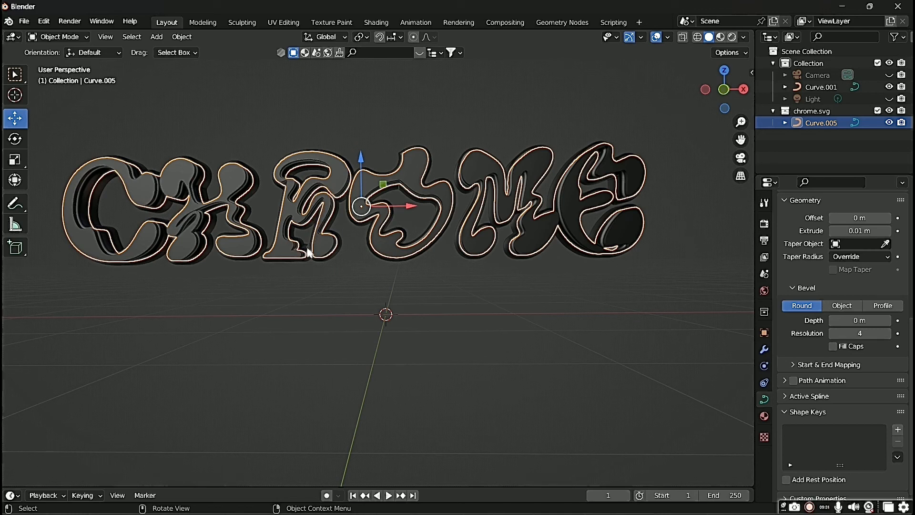
mouse_move(312, 250)
middle_down()
mouse_move(373, 294)
mouse_move(311, 254)
middle_up()
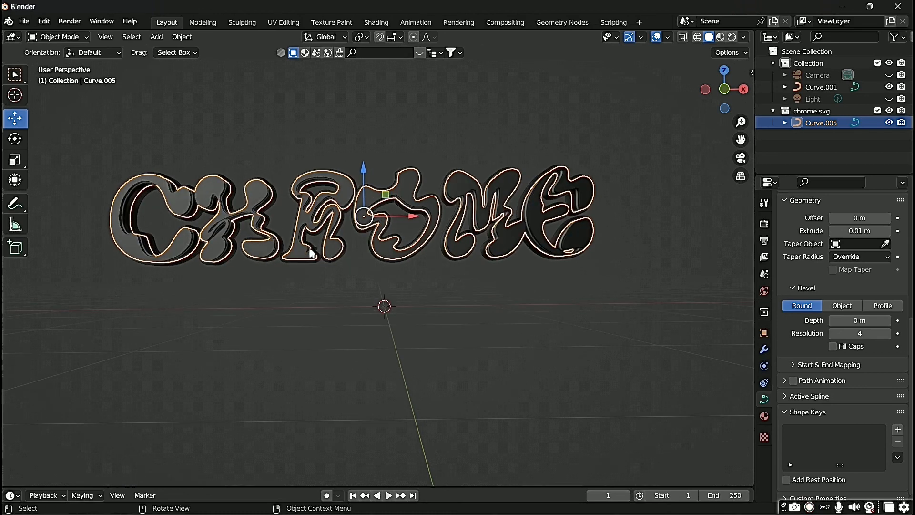
right_click(329, 200)
mouse_move(329, 203)
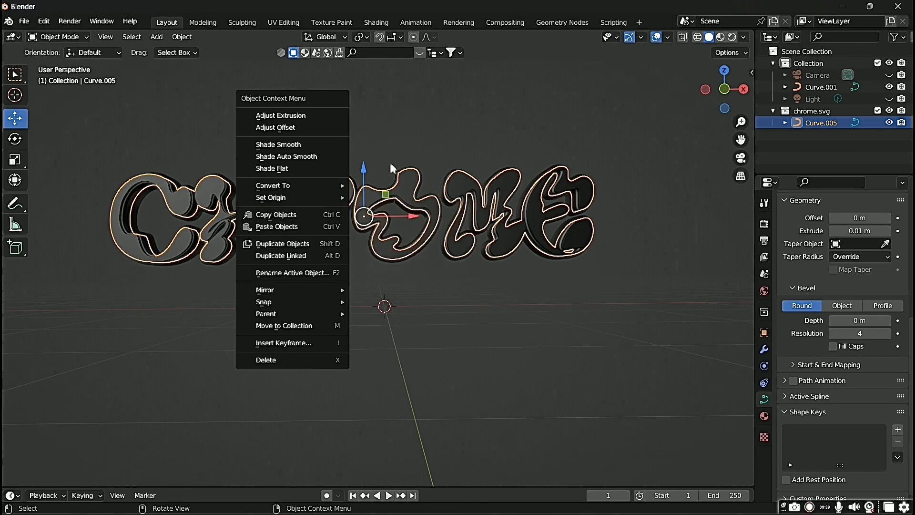
click(391, 197)
right_click(390, 186)
mouse_move(372, 182)
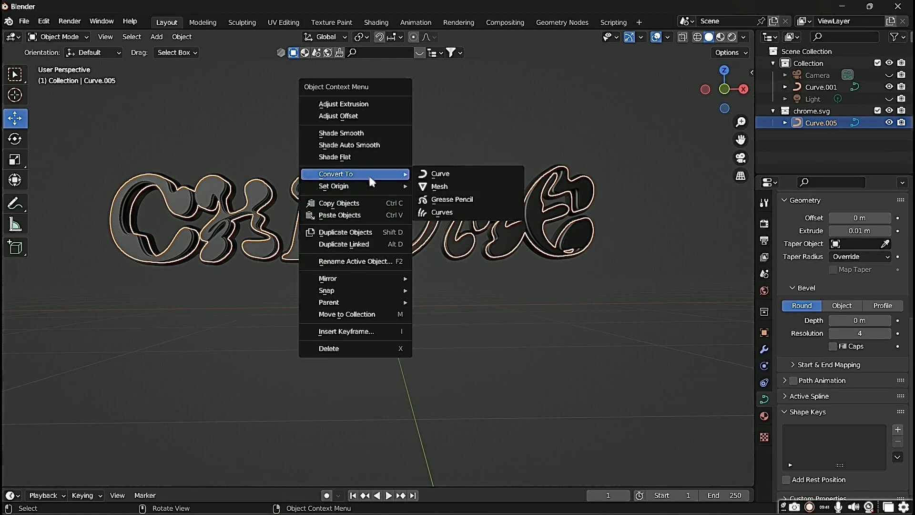
click(431, 188)
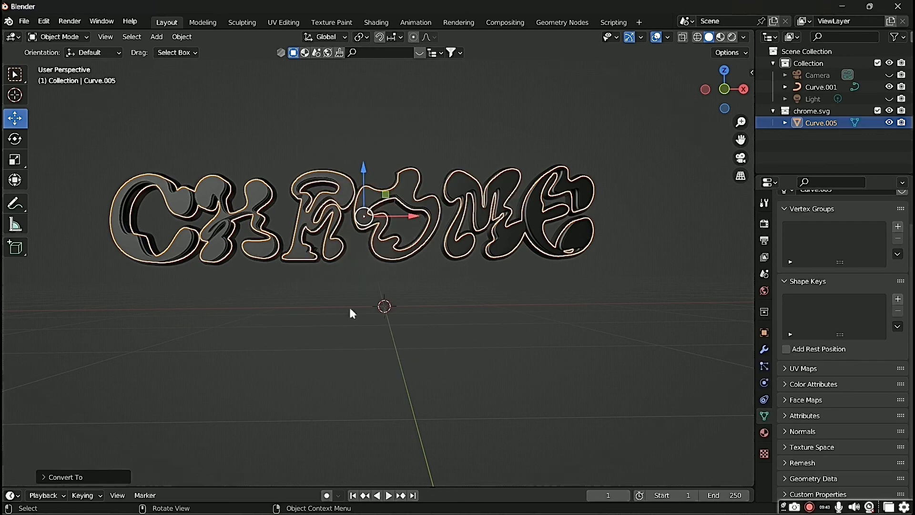
- Add a Remesh modifier to the base lettering in Smooth mode with Remove Disconnected off and an Octree Depth of 9
click(763, 350)
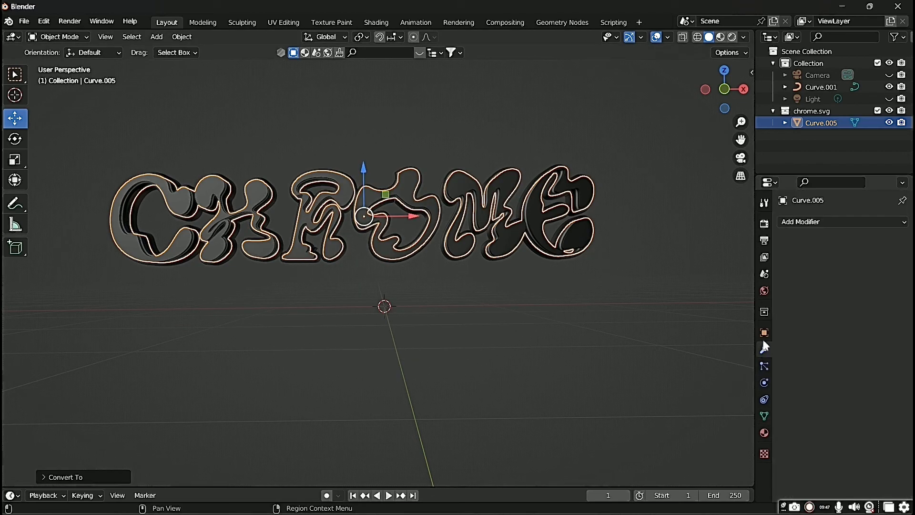
click(810, 223)
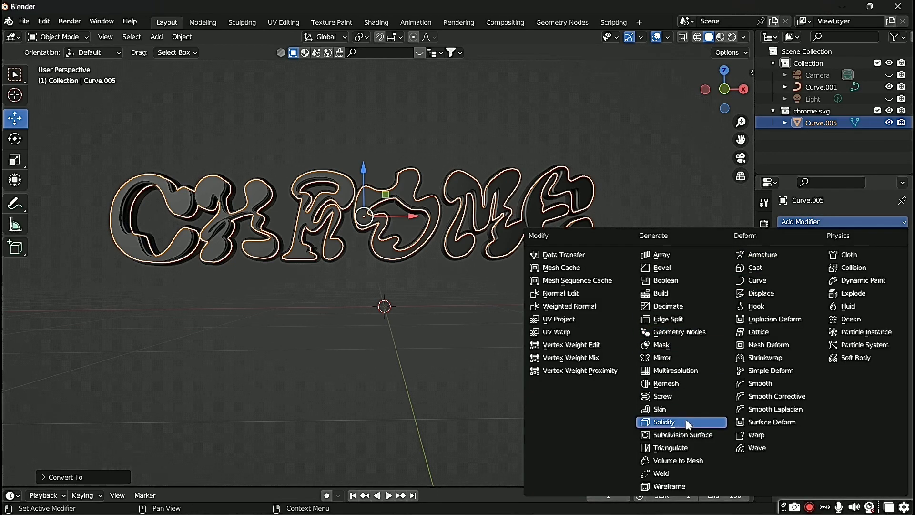
click(676, 382)
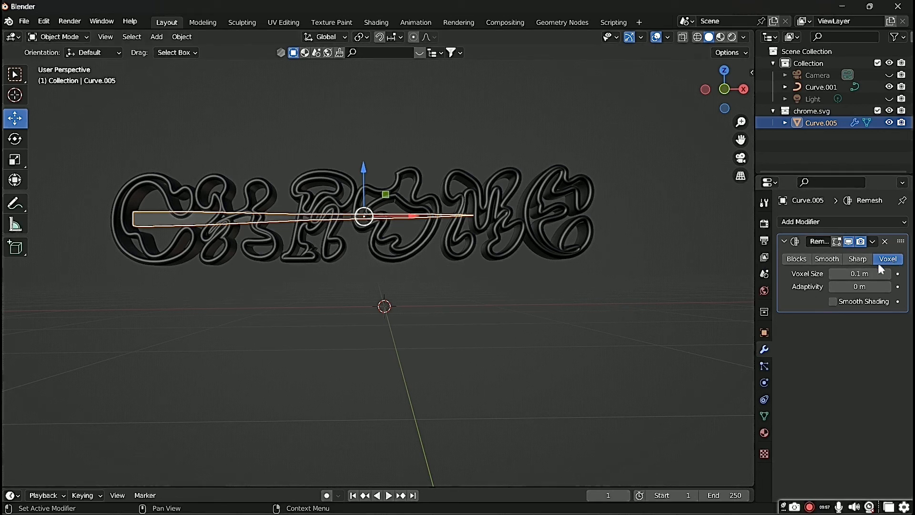
click(835, 266)
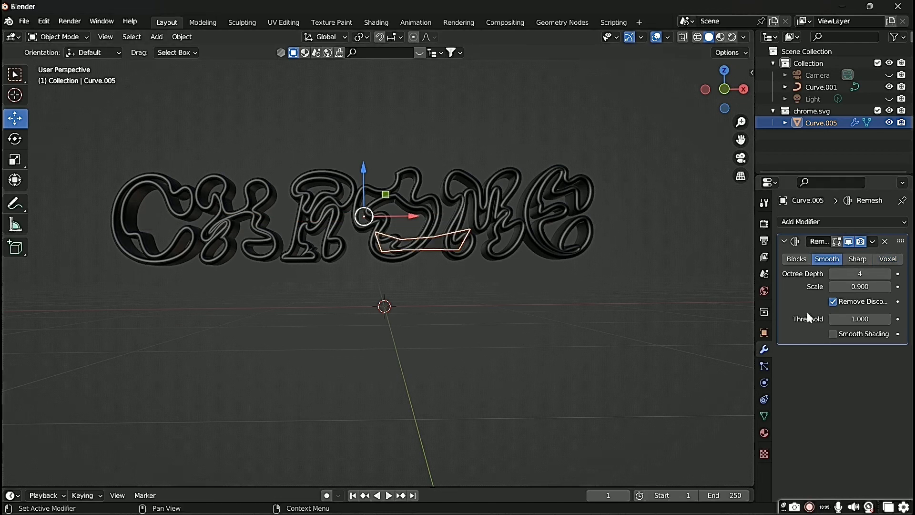
click(832, 301)
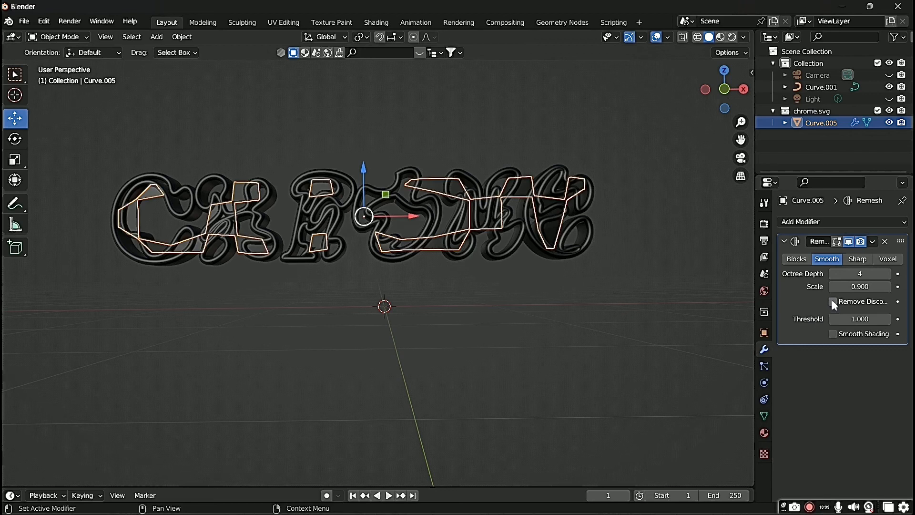
click(861, 276)
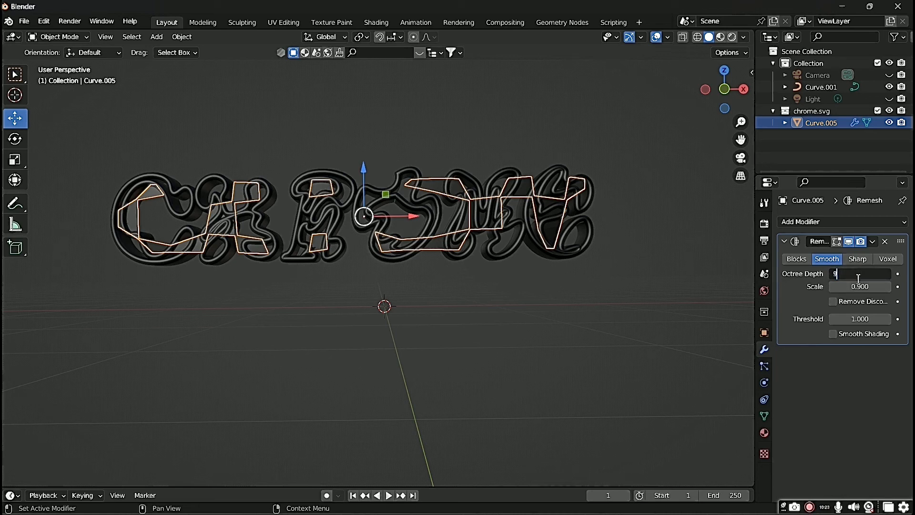
key(Return)
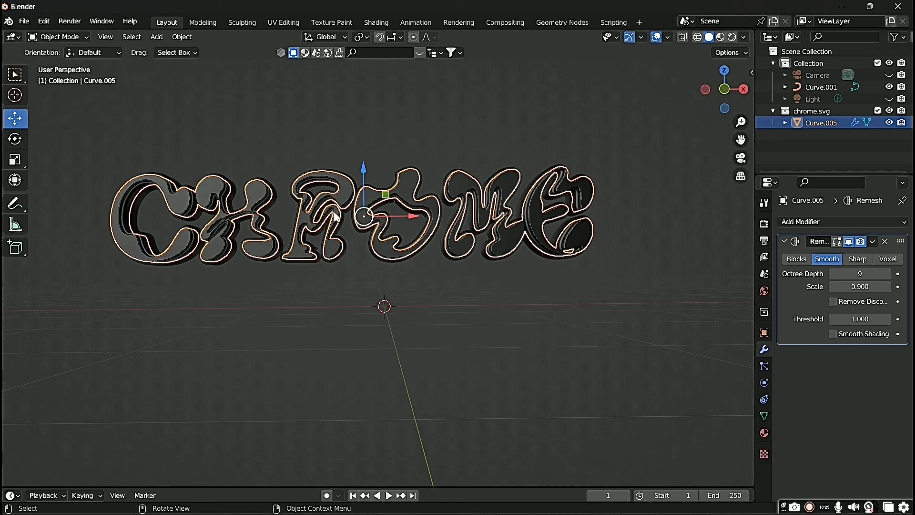
- Set the Remesh modifier's Octree Depth to 10 on the base lettering
scroll(341, 212, up, 4)
scroll(378, 267, up, 1)
click(861, 275)
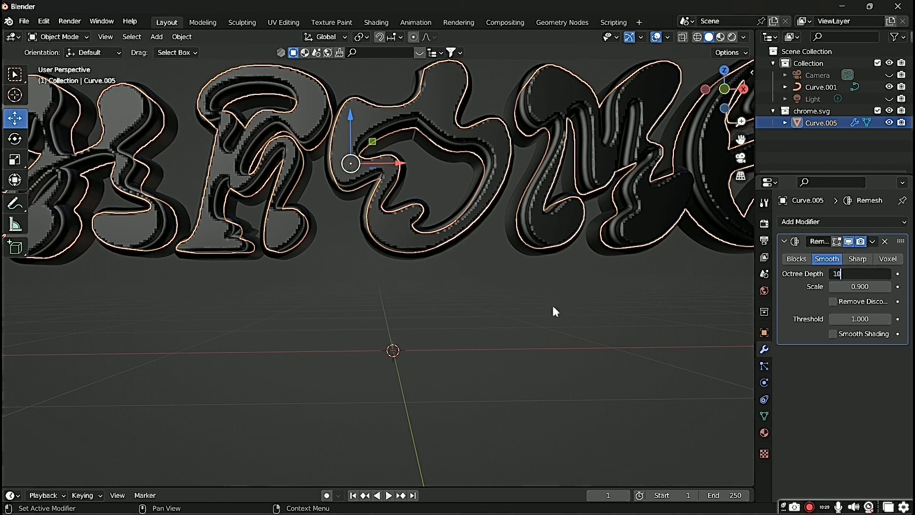
text(10)
key(Return)
scroll(574, 307, down, 2)
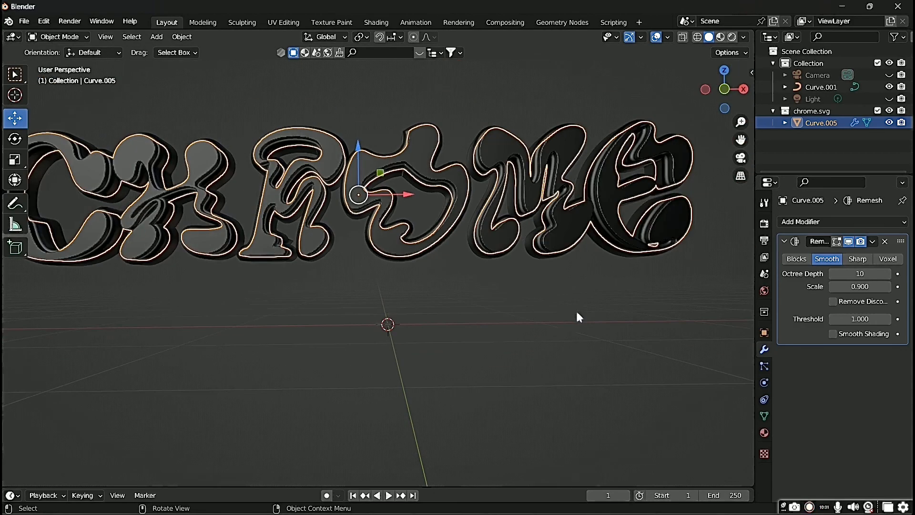
- Examine the remeshed edges of the lettering up close and from different angles
middle_drag(579, 317, 533, 323)
scroll(533, 322, up, 5)
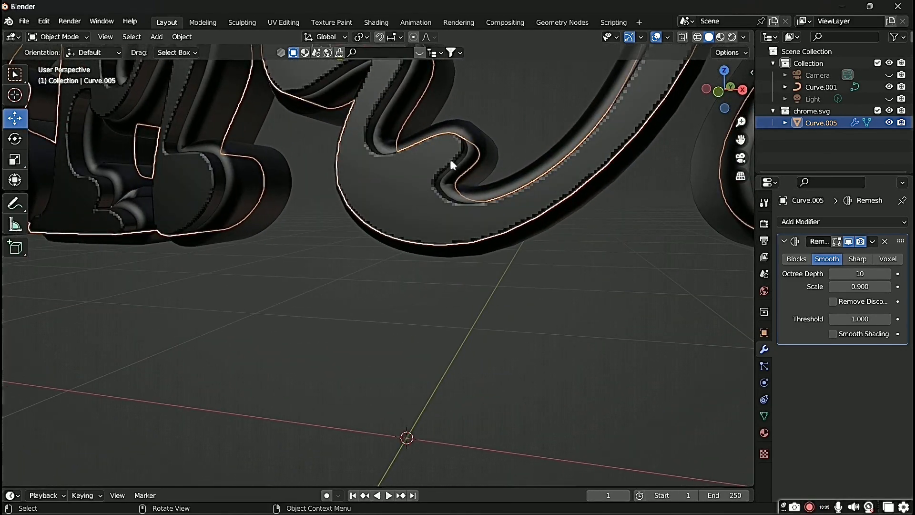
scroll(395, 126, up, 2)
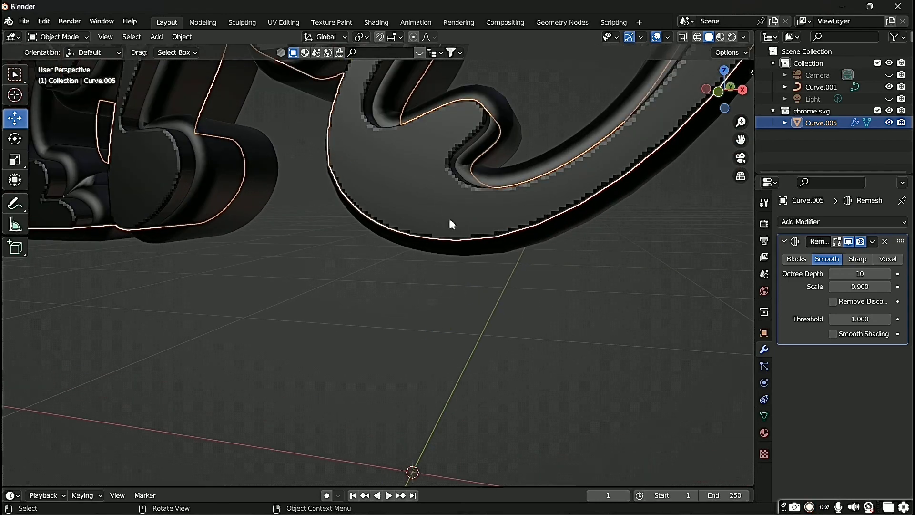
drag(740, 139, 711, 166)
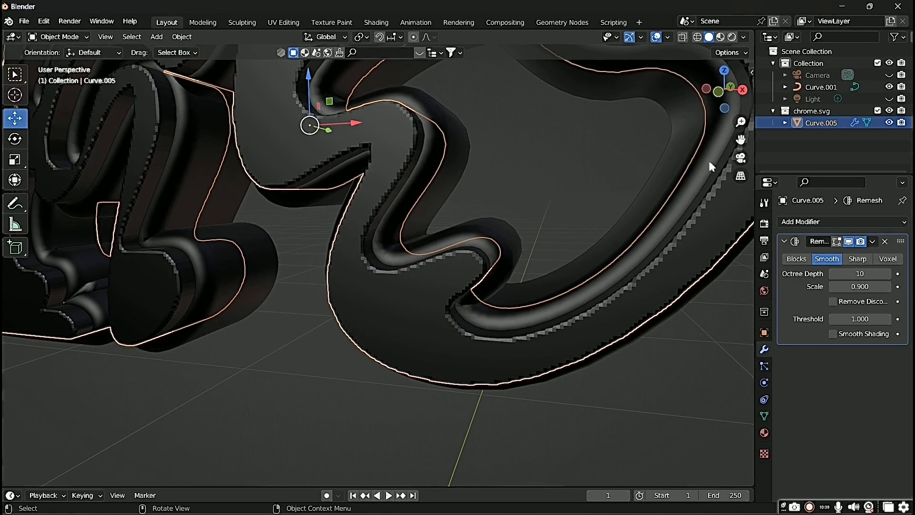
scroll(481, 172, down, 4)
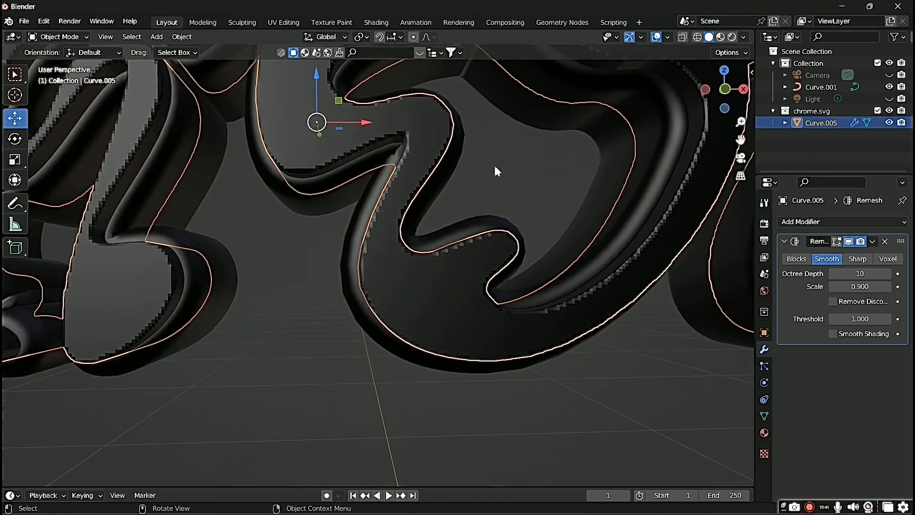
scroll(491, 165, down, 3)
scroll(489, 167, up, 1)
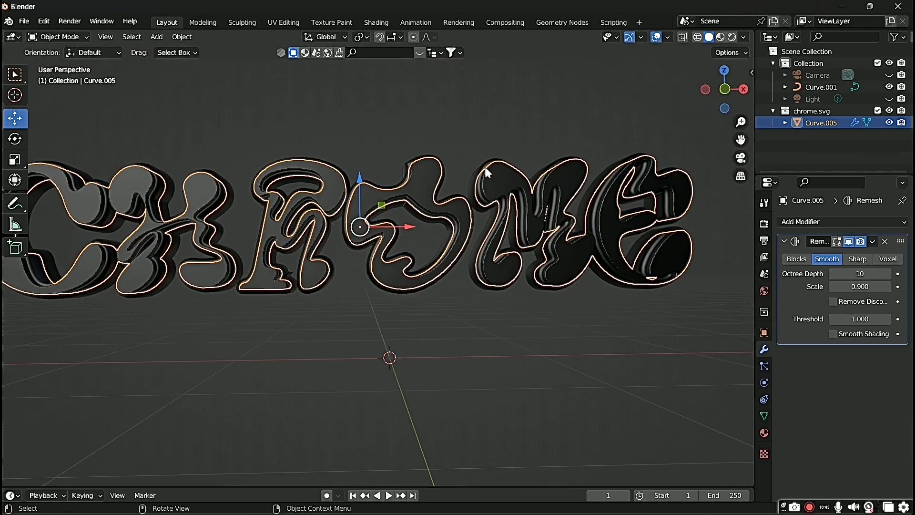
scroll(486, 170, down, 1)
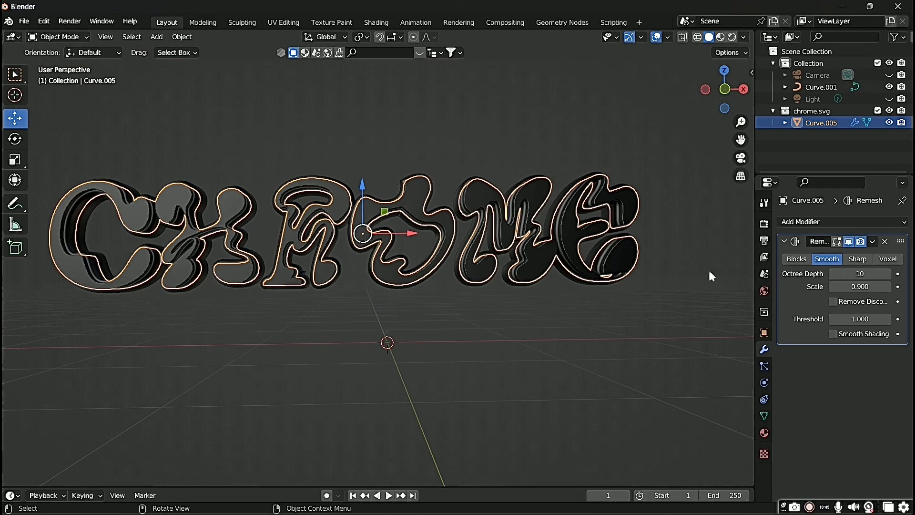
- Apply the Remesh modifier to the base lettering and switch it to Sculpt Mode
click(871, 242)
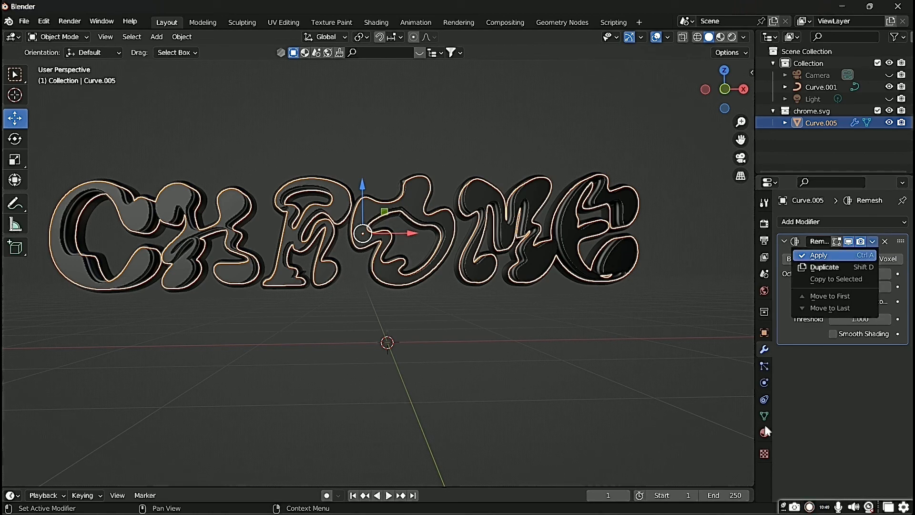
click(819, 255)
mouse_move(381, 287)
middle_down()
mouse_move(362, 289)
mouse_move(373, 287)
middle_up()
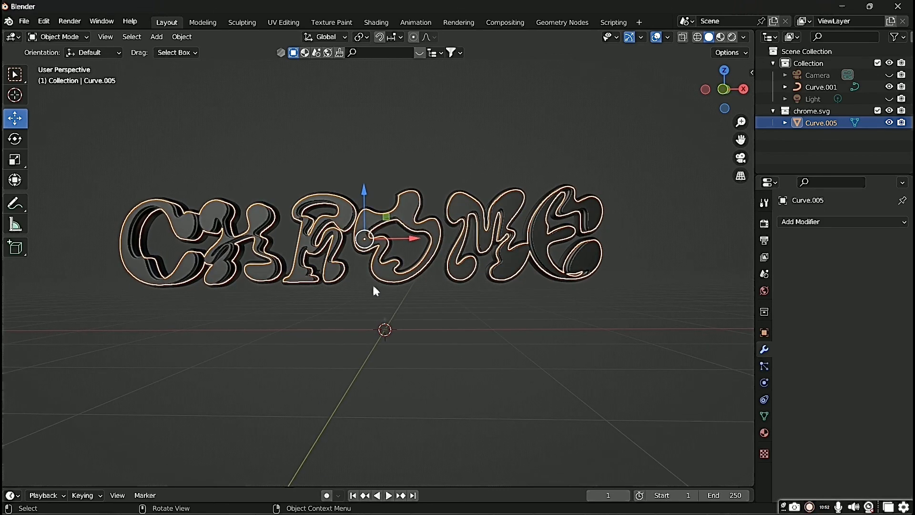
click(70, 39)
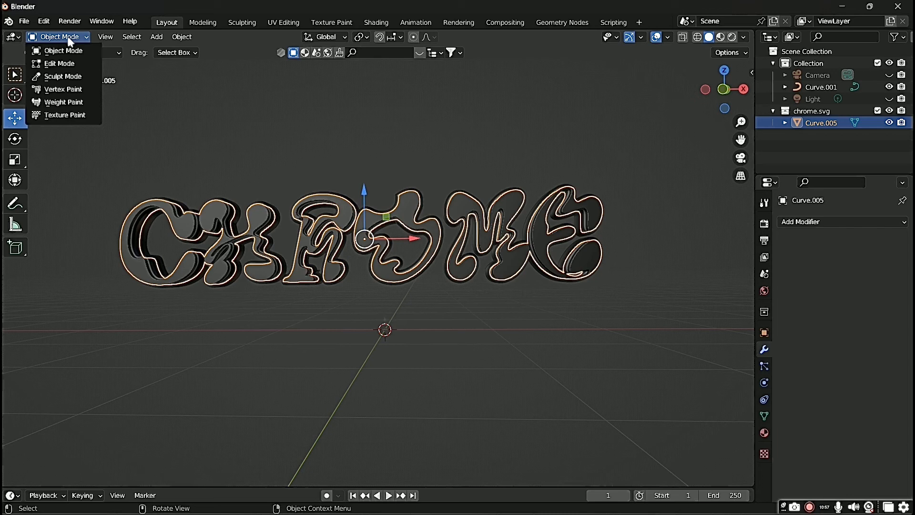
click(68, 77)
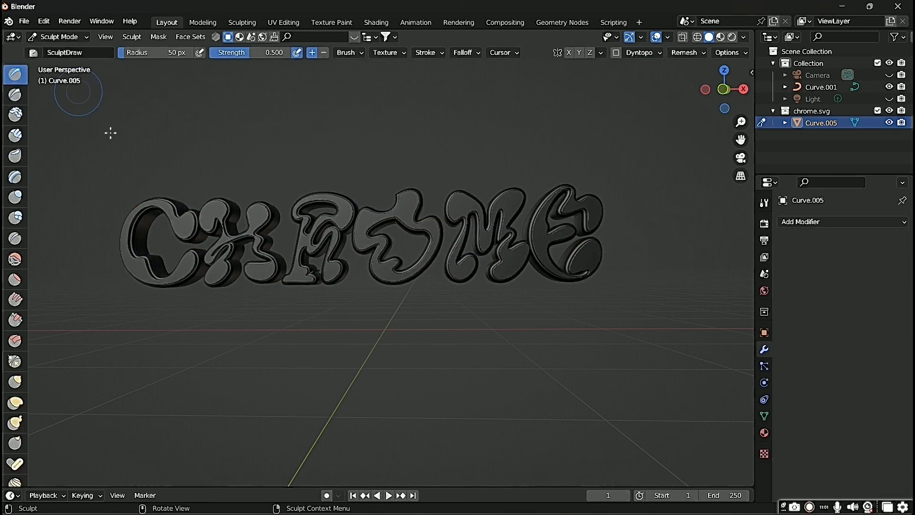
- Choose the Smooth sculpt brush and set its radius to 72 px
middle_drag(135, 141, 139, 140)
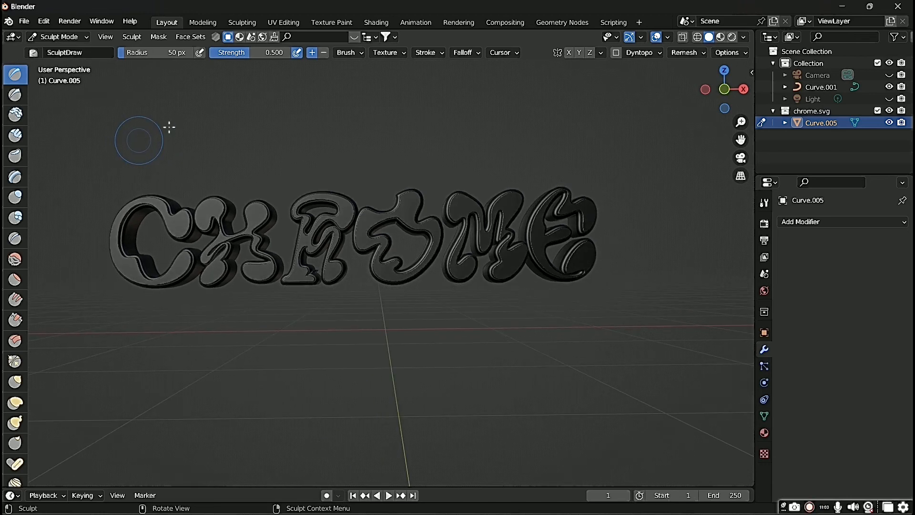
scroll(371, 301, up, 1)
scroll(374, 305, down, 1)
mouse_move(132, 266)
mouse_down()
mouse_move(106, 245)
mouse_move(123, 215)
mouse_move(172, 205)
mouse_move(190, 233)
mouse_up()
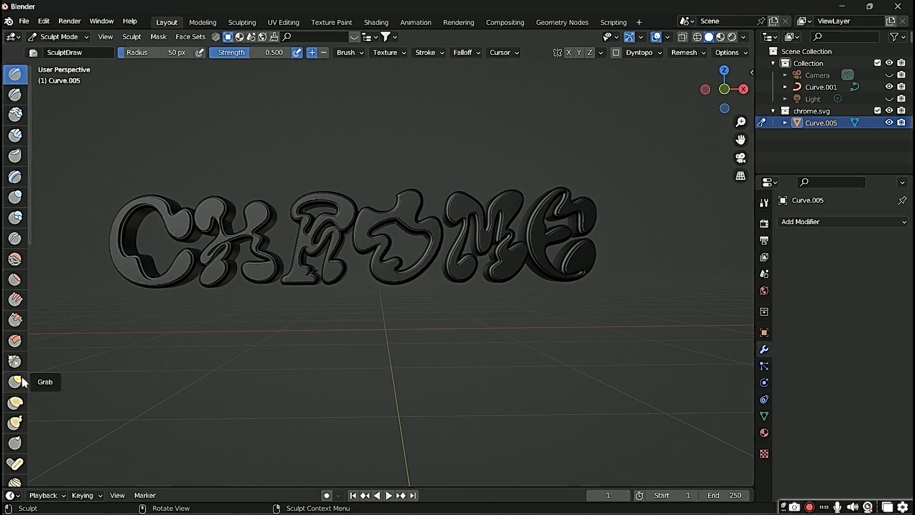
middle_drag(165, 282, 174, 282)
drag(746, 141, 802, 163)
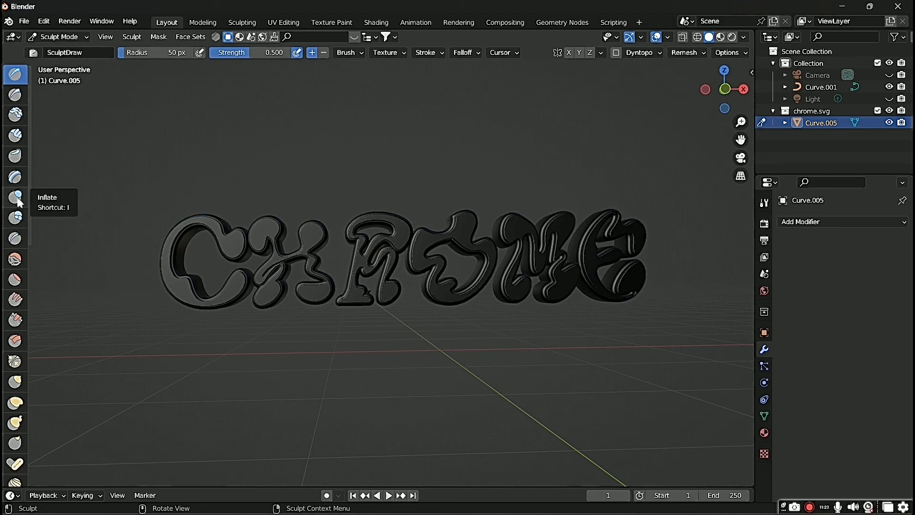
click(14, 261)
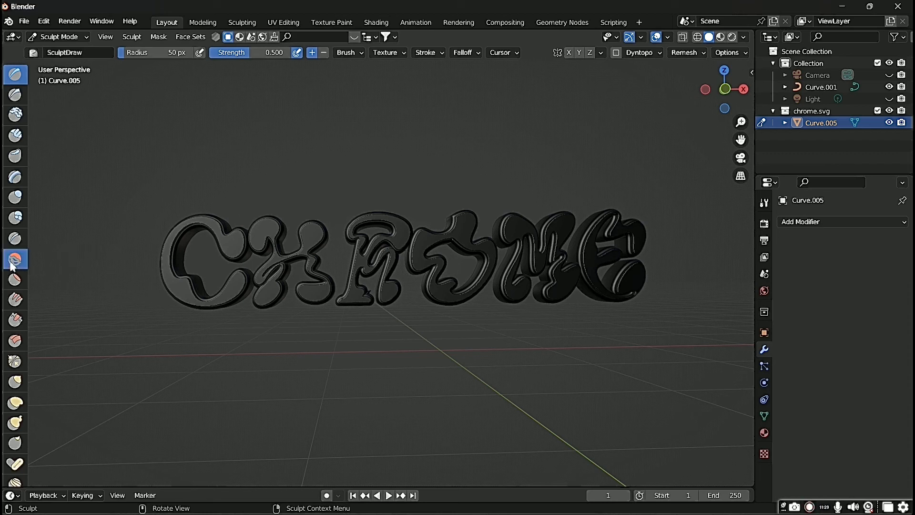
mouse_move(145, 56)
mouse_down()
mouse_move(181, 61)
mouse_move(136, 60)
mouse_up()
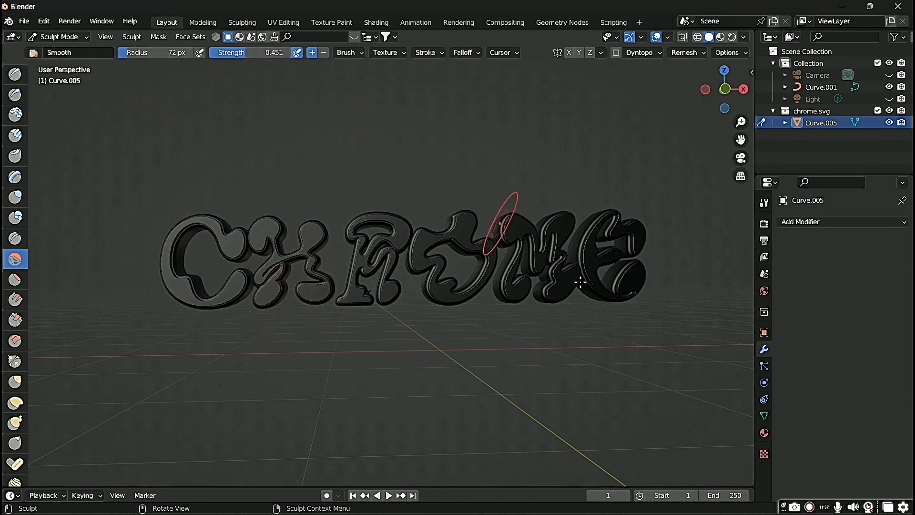
- Smooth the stepped edges and front faces of all the letters from C to E with the Smooth brush
drag(741, 139, 805, 134)
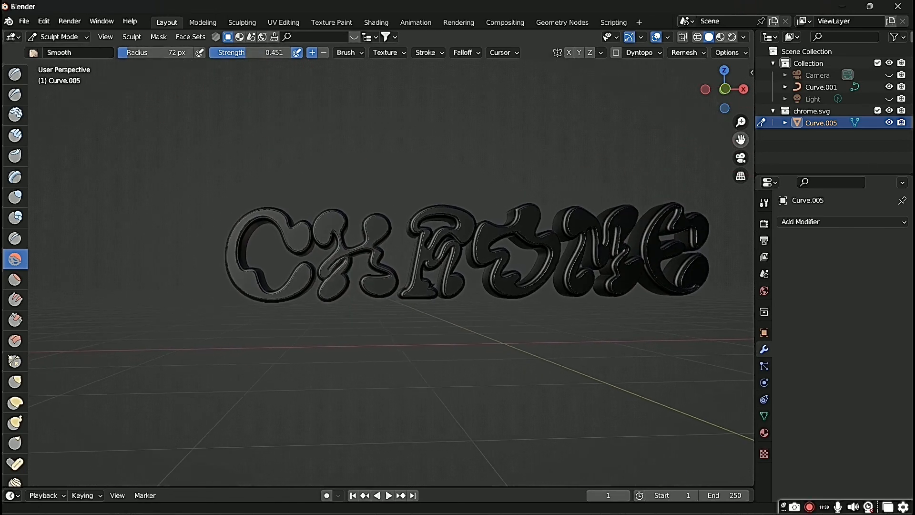
scroll(570, 205, up, 2)
mouse_move(270, 209)
mouse_down()
mouse_move(260, 235)
mouse_move(252, 216)
mouse_move(159, 257)
mouse_move(163, 250)
mouse_move(175, 292)
mouse_move(244, 313)
mouse_move(292, 215)
mouse_move(328, 247)
mouse_move(310, 298)
mouse_move(389, 206)
mouse_move(377, 310)
mouse_up()
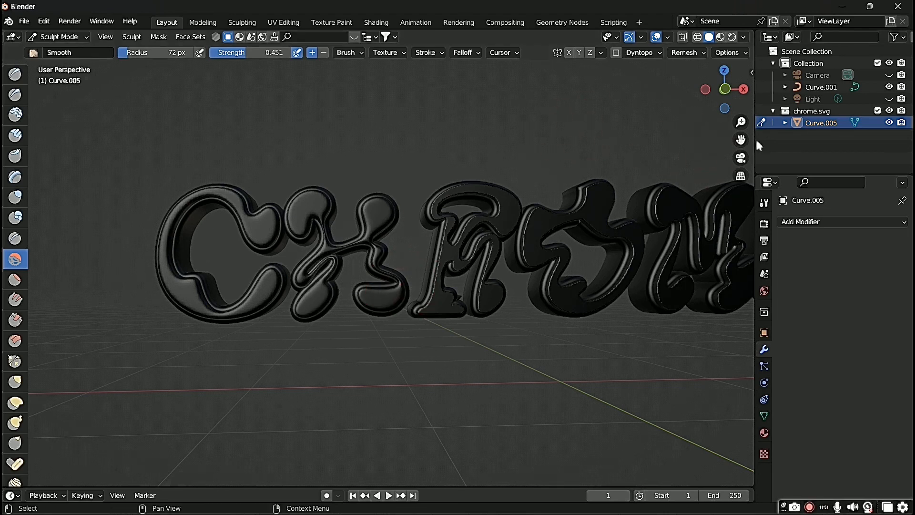
drag(740, 139, 595, 125)
mouse_move(294, 280)
mouse_down()
mouse_move(303, 208)
mouse_move(392, 204)
mouse_move(307, 253)
mouse_move(376, 178)
mouse_move(360, 188)
mouse_up()
middle_drag(469, 289, 451, 290)
mouse_move(391, 215)
mouse_down()
mouse_move(388, 178)
mouse_move(463, 182)
mouse_move(486, 243)
mouse_move(435, 290)
mouse_move(386, 236)
mouse_up()
drag(741, 139, 668, 130)
mouse_move(369, 190)
mouse_down()
mouse_move(358, 187)
mouse_move(504, 164)
mouse_move(460, 267)
mouse_move(529, 181)
mouse_move(551, 249)
mouse_move(622, 228)
mouse_move(684, 261)
mouse_move(645, 159)
mouse_move(684, 177)
mouse_up()
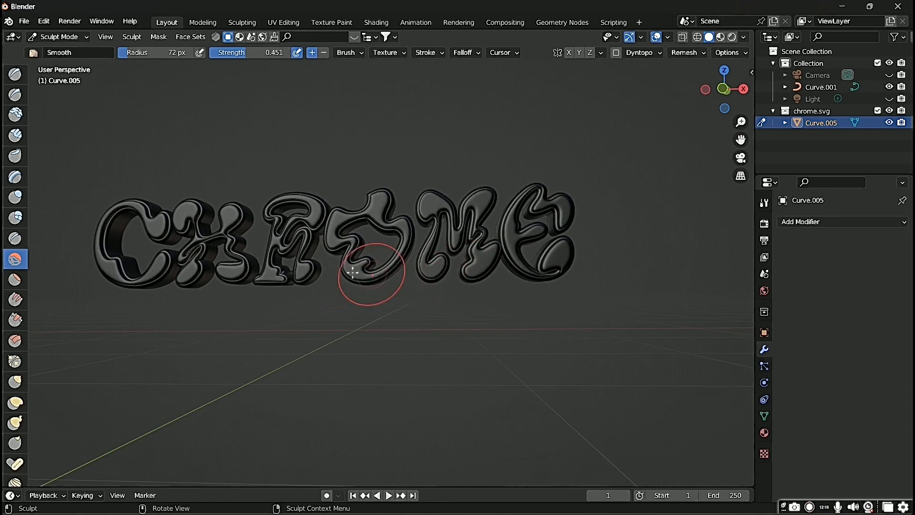
middle_drag(342, 270, 363, 266)
drag(740, 140, 901, 141)
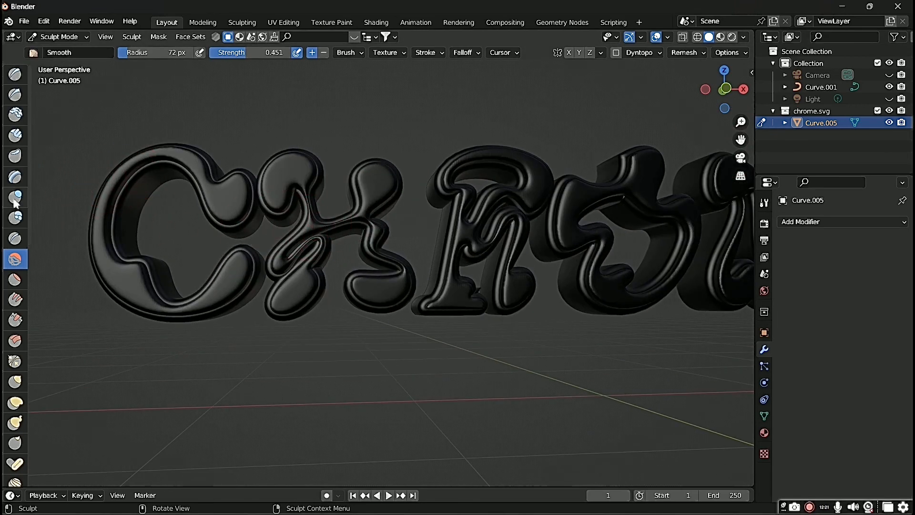
- Swell the upper blob, outer curve and lower end of the letter C using the Inflate brush with a 53 px radius
click(14, 197)
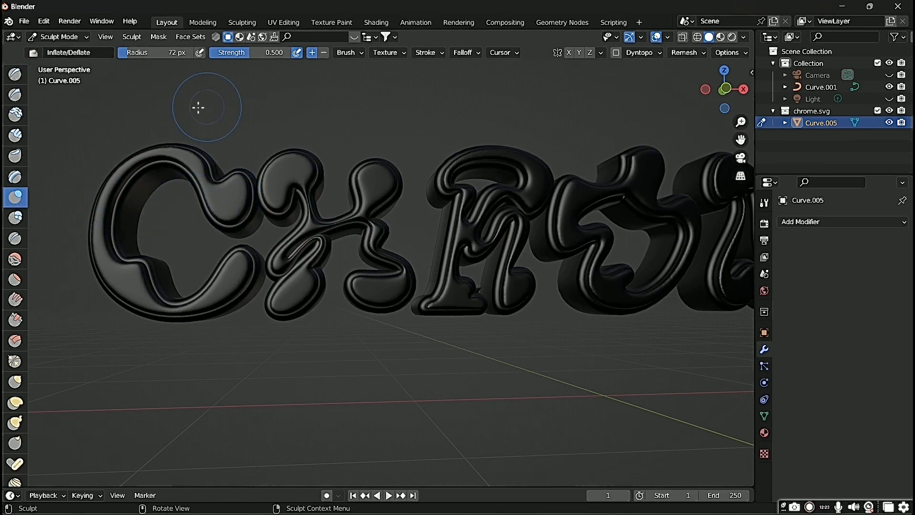
drag(183, 56, 180, 56)
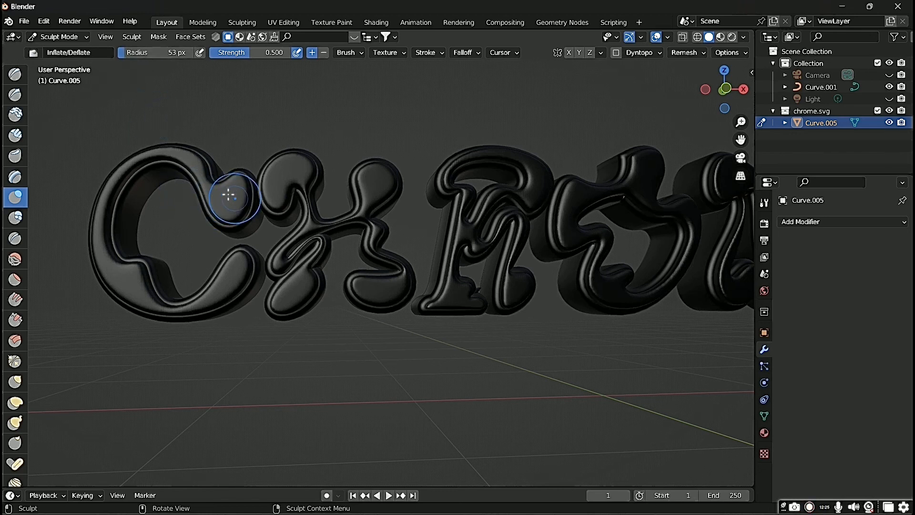
drag(228, 195, 231, 191)
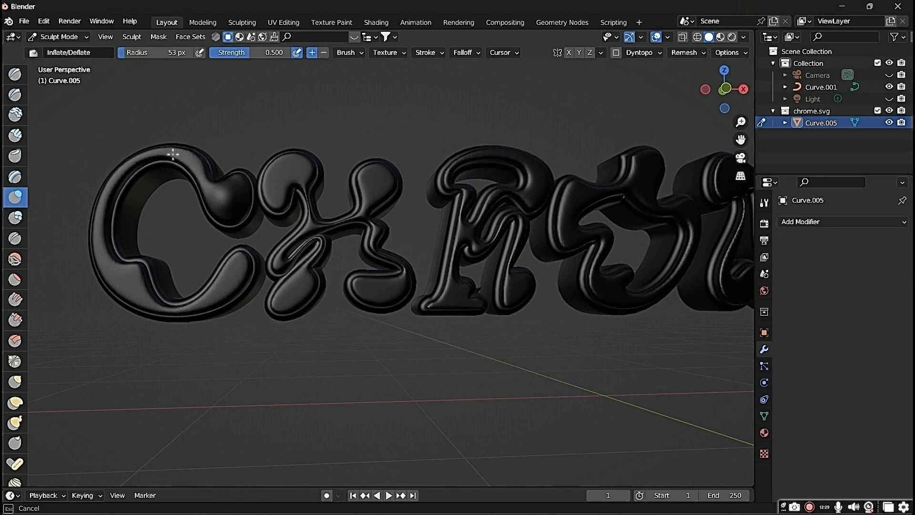
mouse_move(173, 154)
mouse_down()
mouse_move(179, 300)
mouse_move(133, 270)
mouse_move(112, 270)
mouse_move(155, 300)
mouse_up()
mouse_move(225, 275)
mouse_down()
mouse_move(227, 289)
mouse_move(231, 274)
mouse_move(160, 305)
mouse_up()
- Inflate the rounded ends and the narrow inner parts of the letter H
drag(296, 175, 280, 193)
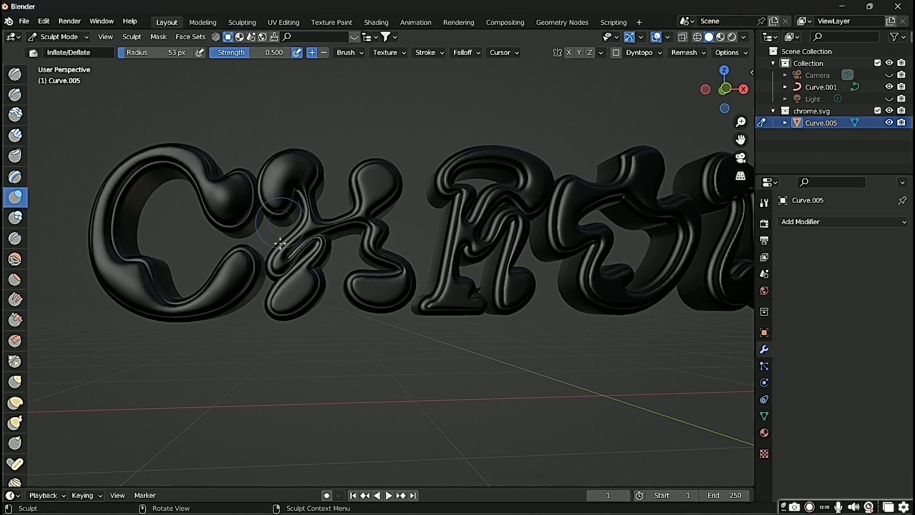
drag(298, 287, 290, 296)
drag(397, 290, 399, 285)
drag(381, 173, 371, 196)
scroll(377, 214, down, 1)
scroll(381, 234, up, 2)
drag(263, 260, 291, 257)
drag(384, 232, 376, 237)
scroll(381, 233, down, 2)
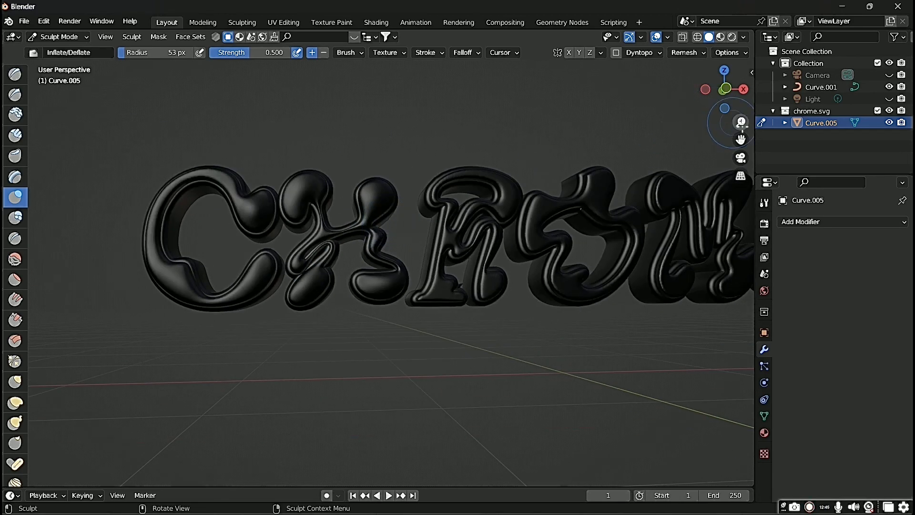
- Inflate the feet and the upper bowl of the letter R
middle_drag(741, 128, 717, 139)
scroll(386, 267, up, 1)
drag(376, 281, 336, 300)
drag(394, 162, 394, 168)
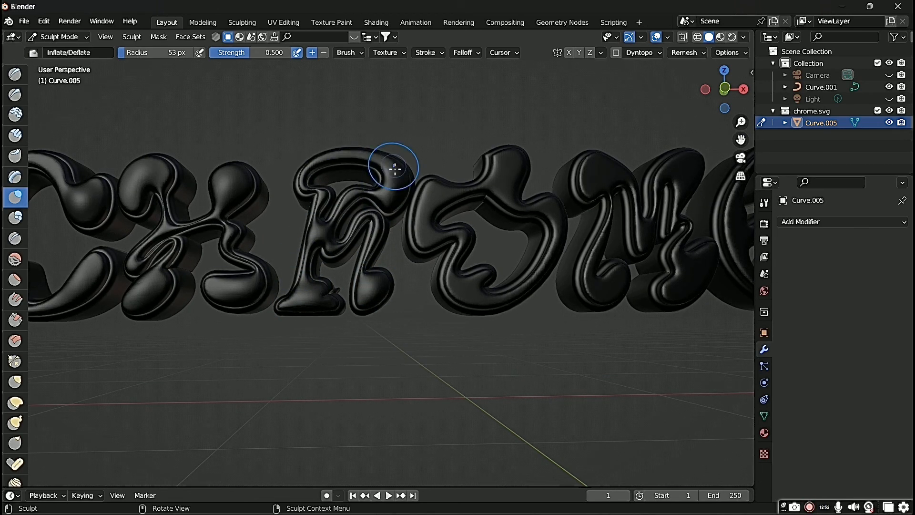
- Inflate the top knob, lower curve and outer side of the letter O
middle_drag(487, 212, 470, 208)
scroll(469, 208, down, 3)
scroll(471, 200, up, 2)
drag(478, 168, 472, 178)
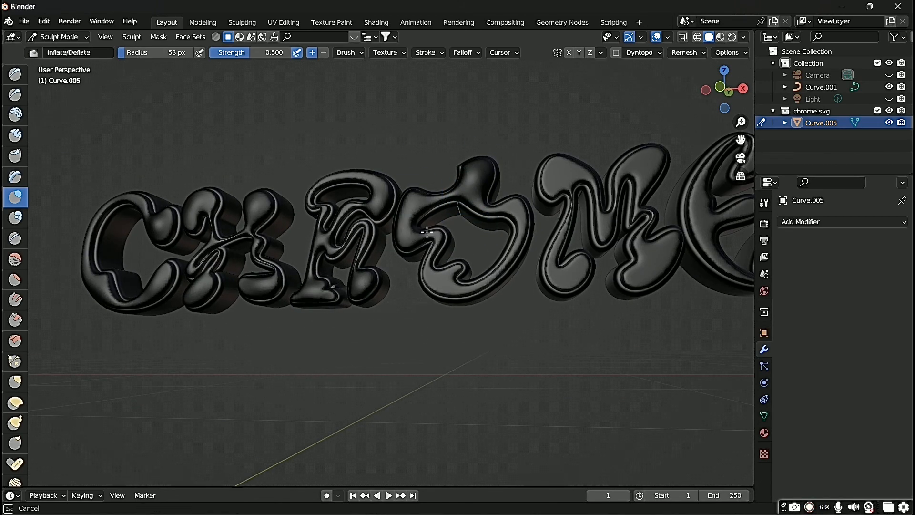
drag(451, 285, 479, 286)
drag(518, 217, 522, 226)
scroll(646, 222, down, 3)
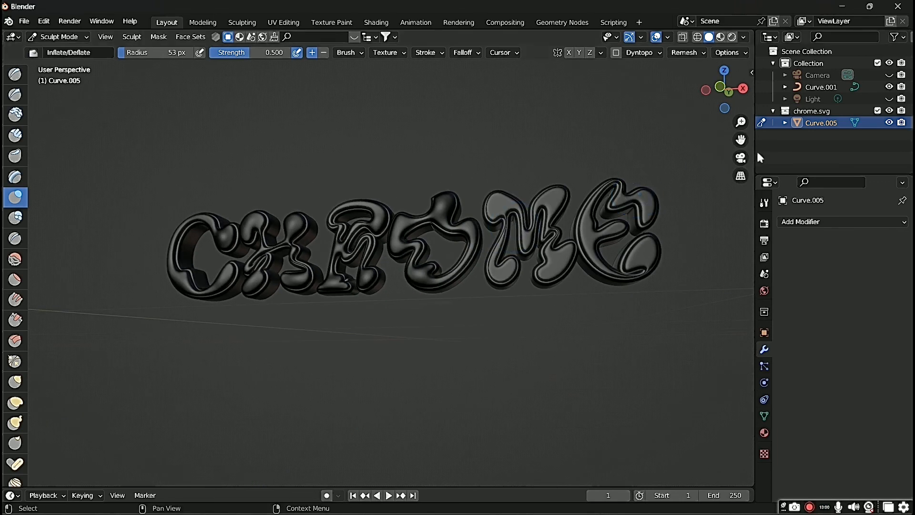
- Inflate the lower ends and the two upper lobes of the letter M
drag(740, 140, 656, 162)
scroll(572, 200, up, 2)
mouse_move(505, 228)
middle_down()
mouse_move(490, 238)
mouse_move(523, 239)
middle_up()
scroll(524, 238, up, 2)
scroll(523, 239, down, 1)
drag(502, 246, 483, 256)
drag(404, 261, 384, 261)
mouse_move(401, 167)
mouse_down()
mouse_move(402, 158)
mouse_move(410, 165)
mouse_up()
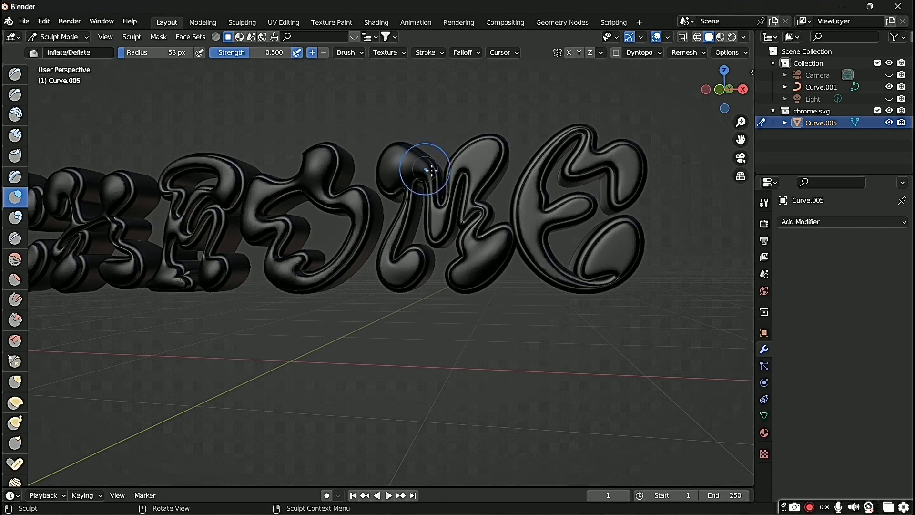
mouse_move(475, 166)
mouse_down()
mouse_move(492, 148)
mouse_move(486, 156)
mouse_up()
scroll(536, 204, down, 2)
scroll(551, 253, up, 2)
- Inflate the lower lobe, upper arm, middle bar and spine of the letter E
middle_drag(551, 254, 538, 251)
mouse_move(612, 223)
mouse_down()
mouse_move(584, 255)
mouse_move(605, 253)
mouse_move(589, 239)
mouse_up()
mouse_move(617, 167)
mouse_down()
mouse_move(569, 140)
mouse_move(572, 149)
mouse_up()
mouse_move(544, 153)
mouse_down()
mouse_move(516, 218)
mouse_move(528, 244)
mouse_up()
drag(552, 193, 532, 201)
drag(602, 155, 562, 149)
scroll(481, 186, down, 3)
middle_drag(422, 202, 447, 189)
drag(740, 140, 853, 148)
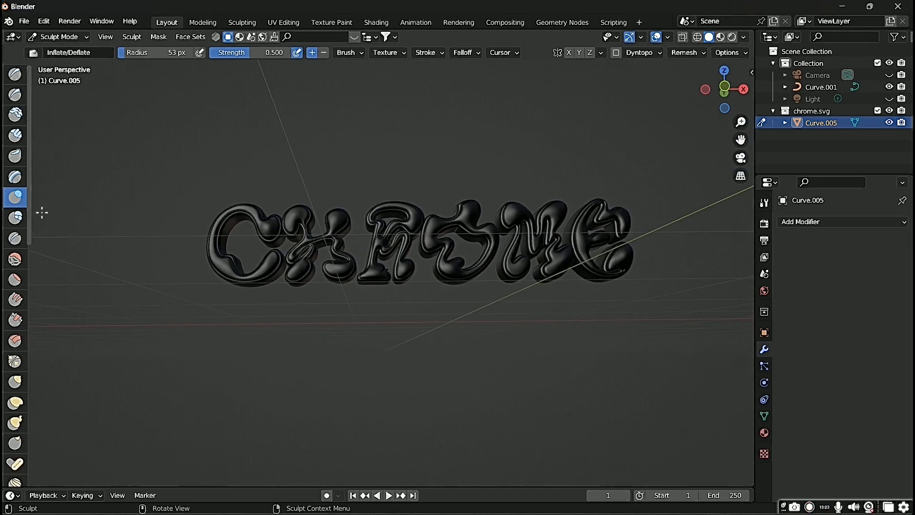
- Smooth the sculpted surfaces of the letters C and H with the Smooth brush
click(22, 260)
scroll(227, 272, up, 3)
middle_drag(180, 253, 200, 256)
drag(217, 206, 206, 211)
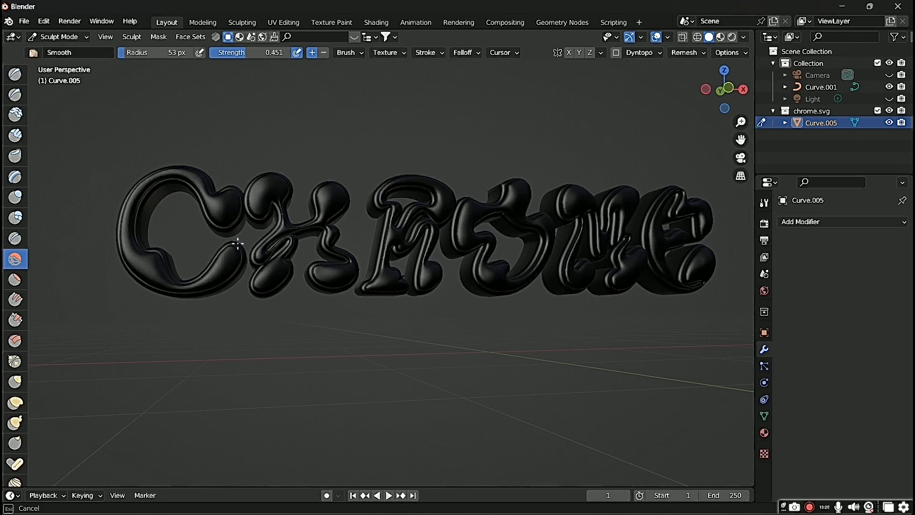
mouse_move(325, 214)
mouse_down()
mouse_move(343, 274)
mouse_move(351, 271)
mouse_up()
- Smooth the sculpted surfaces of the letters R and O
middle_drag(414, 243, 382, 249)
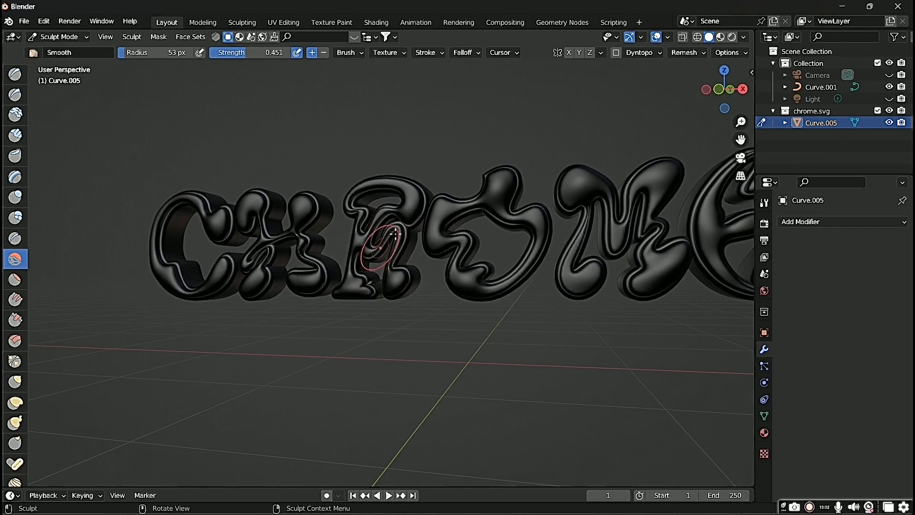
drag(381, 247, 353, 234)
drag(400, 284, 510, 185)
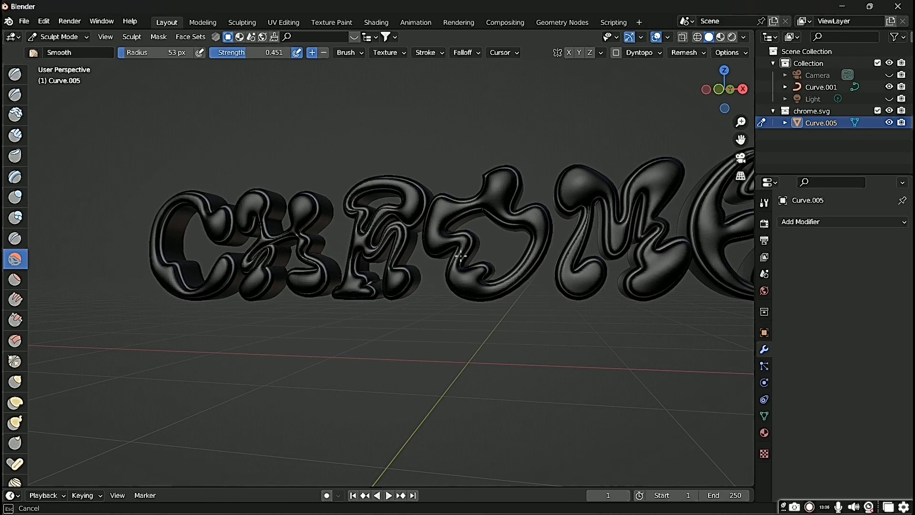
drag(490, 292, 515, 278)
- Smooth the strokes and lobes of the letters M and E
drag(640, 202, 558, 210)
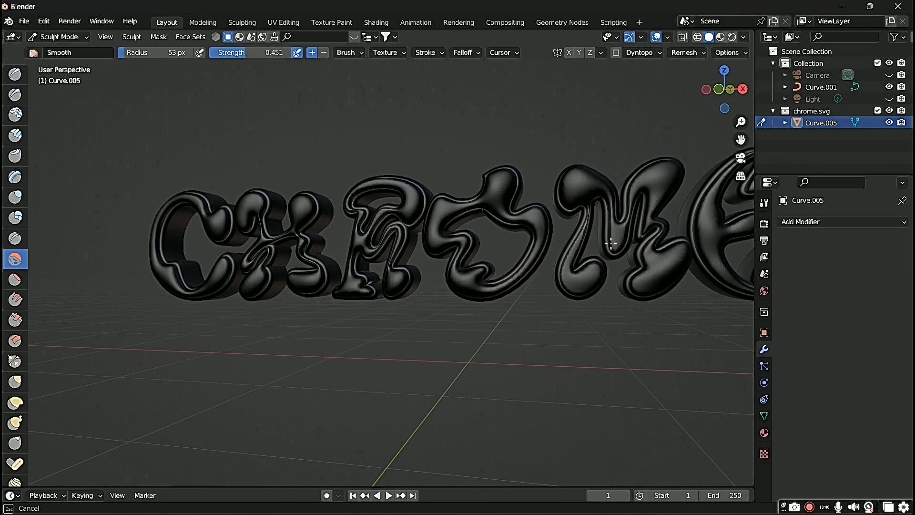
mouse_move(611, 243)
mouse_down()
mouse_move(710, 161)
mouse_move(668, 188)
mouse_up()
shift+middle_drag(744, 139, 708, 145)
drag(562, 190, 542, 155)
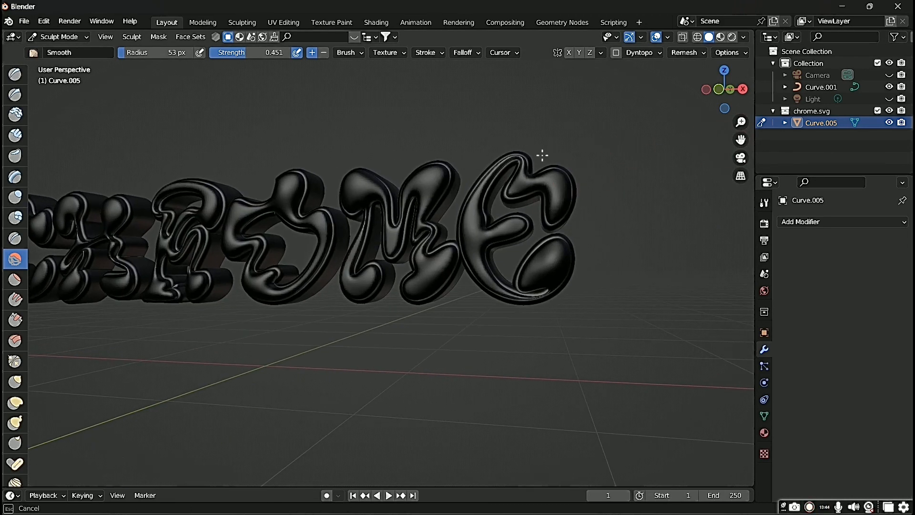
drag(473, 193, 574, 230)
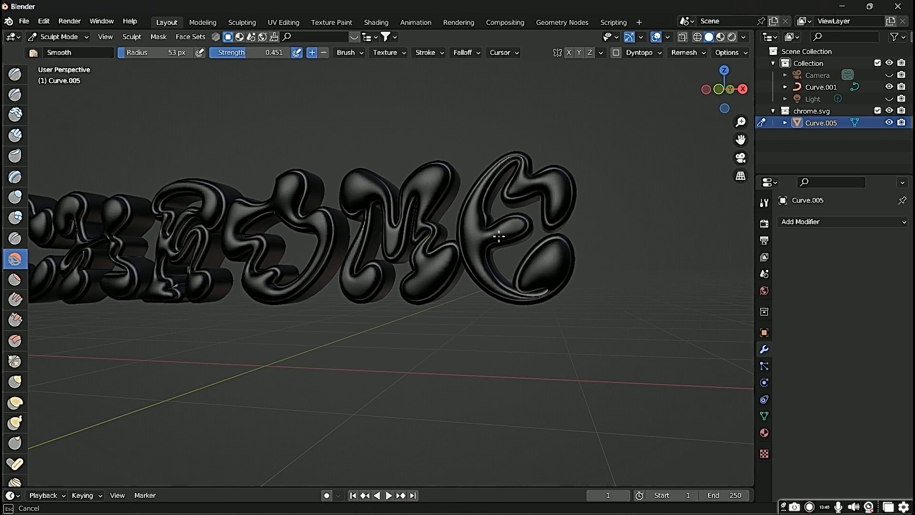
drag(499, 236, 510, 224)
mouse_move(373, 306)
middle_down()
mouse_move(358, 326)
mouse_move(451, 273)
middle_up()
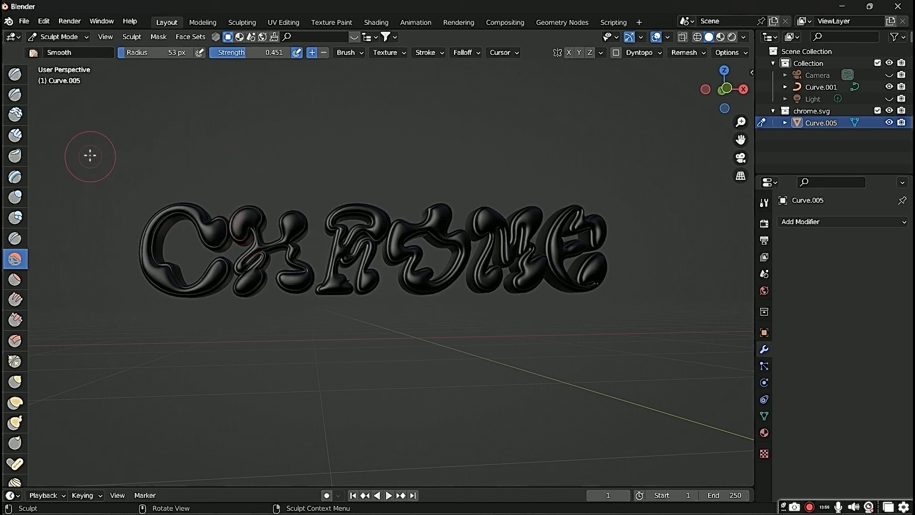
- Return the sculpted lettering to Object Mode and deselect it
click(76, 38)
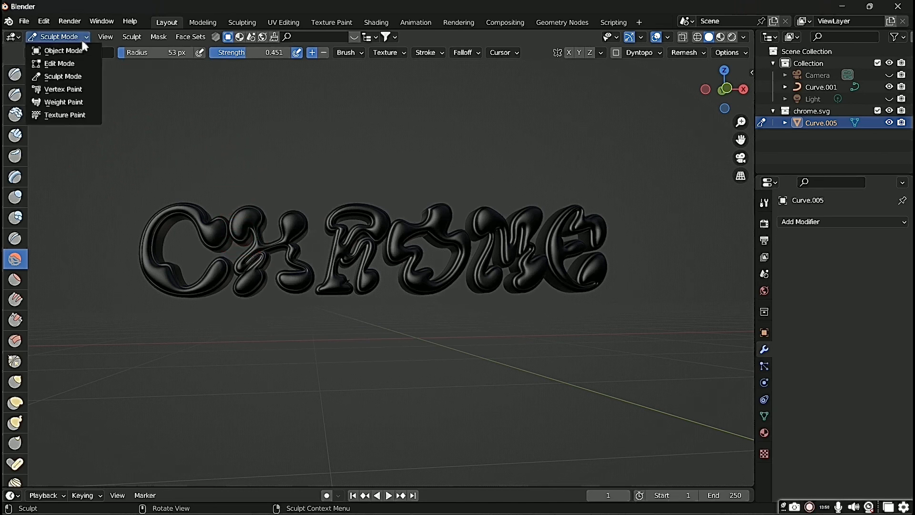
click(76, 52)
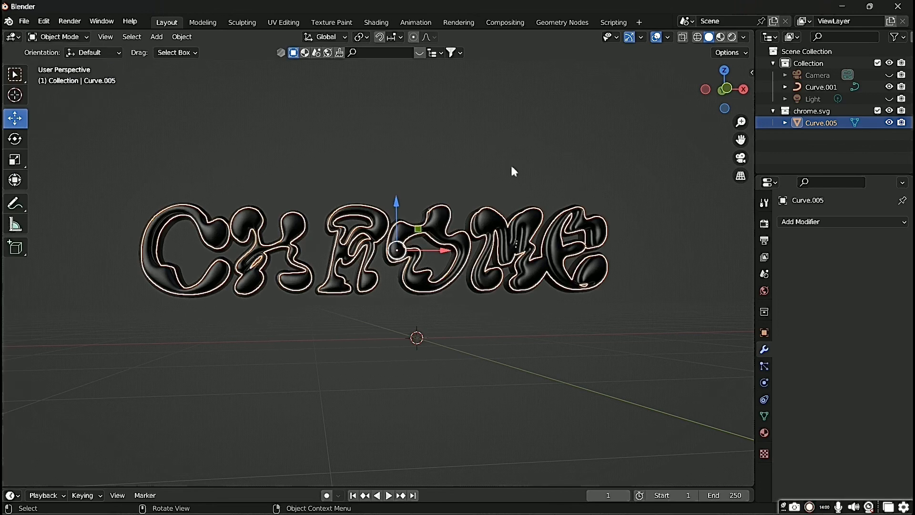
middle_drag(510, 167, 462, 165)
click(414, 175)
mouse_move(133, 197)
middle_down()
mouse_move(292, 219)
mouse_move(445, 197)
middle_up()
scroll(445, 197, up, 2)
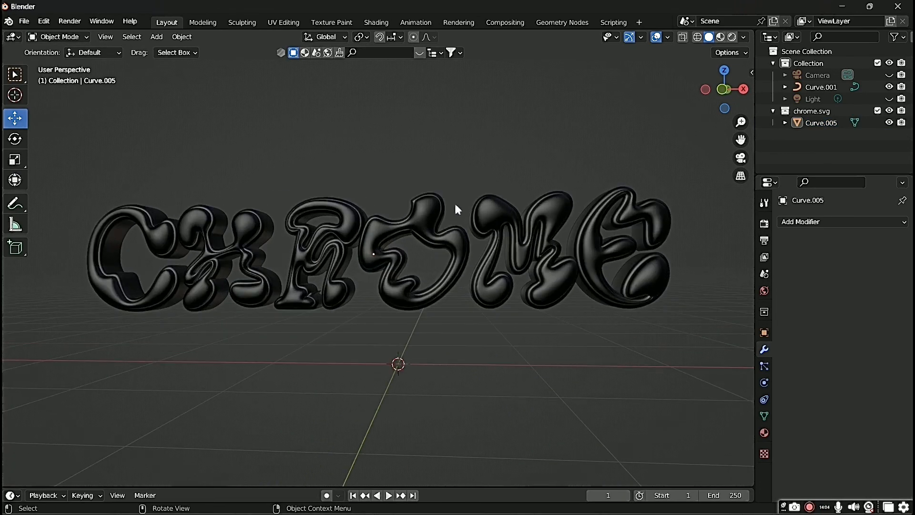
scroll(455, 191, up, 2)
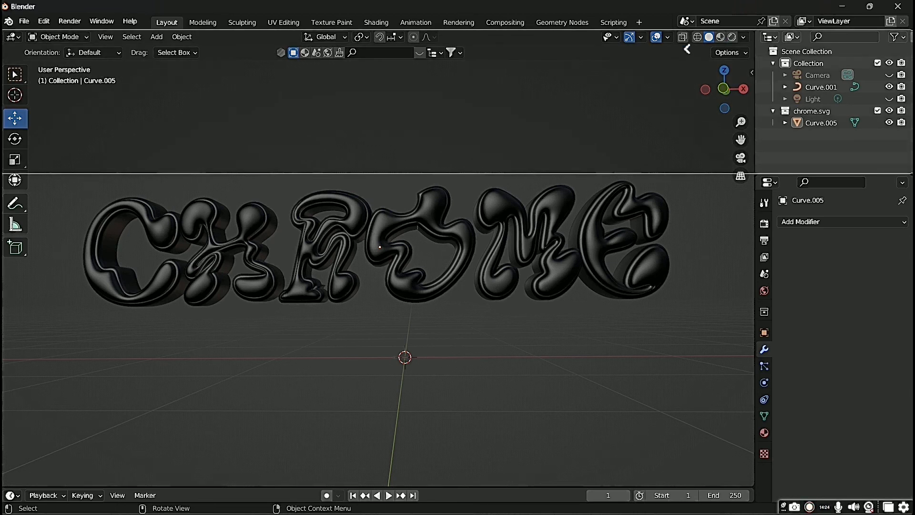
- Split the 3D viewport vertically into two areas and set the new one to the Shader Editor
drag(752, 32, 317, 153)
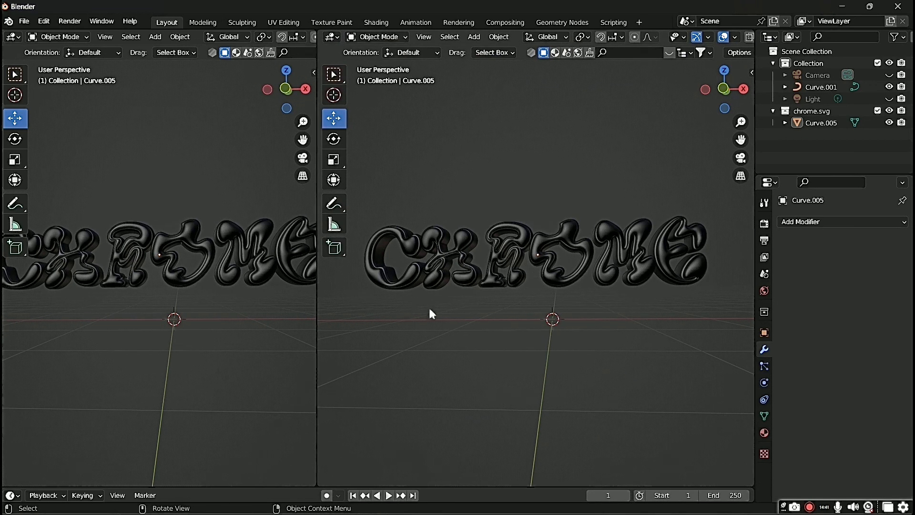
middle_drag(429, 310, 443, 307)
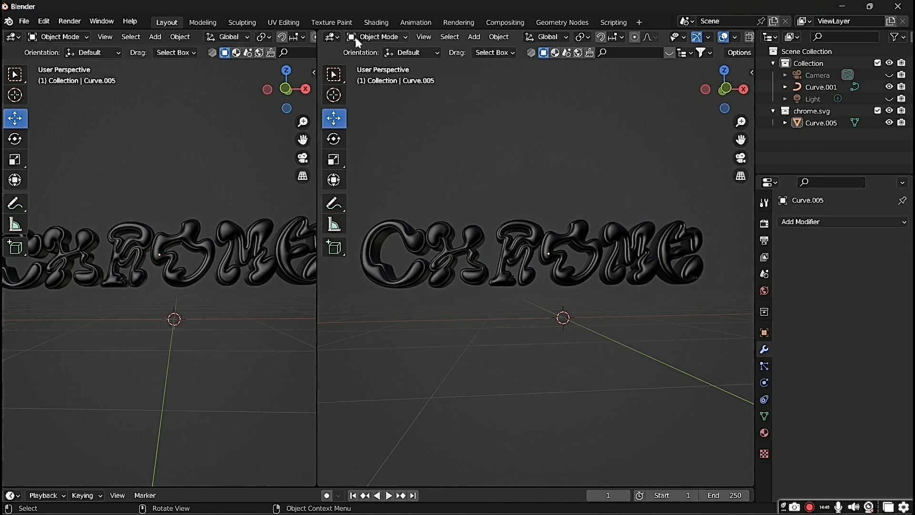
click(333, 37)
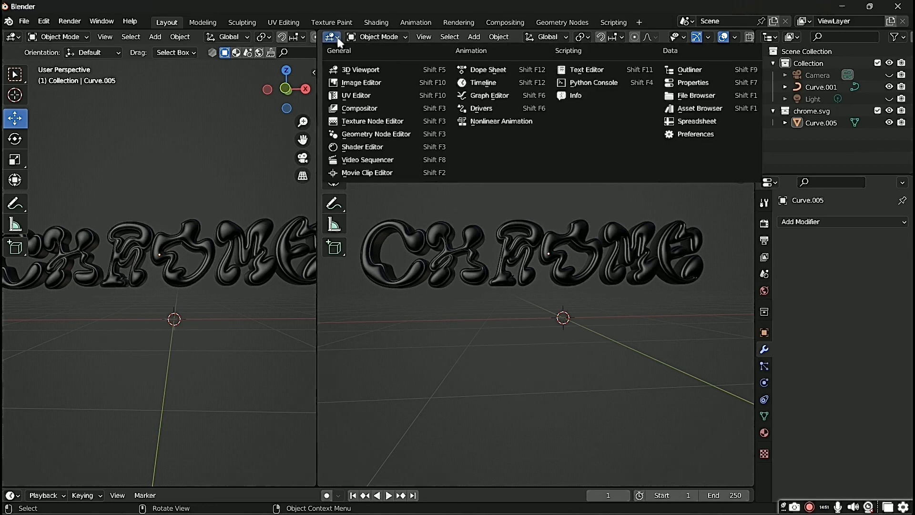
click(373, 148)
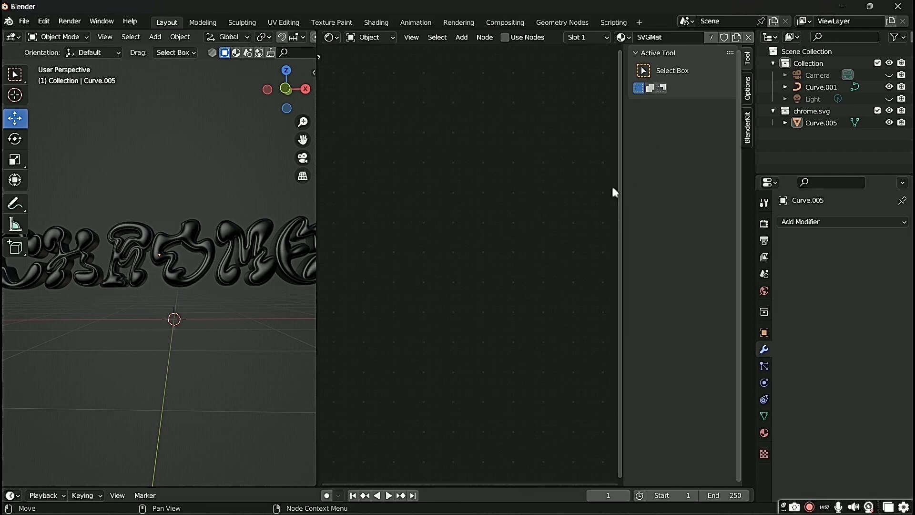
- Hide the Shader Editor's sidebar and widen the 3D viewport so the whole word fits
key(n)
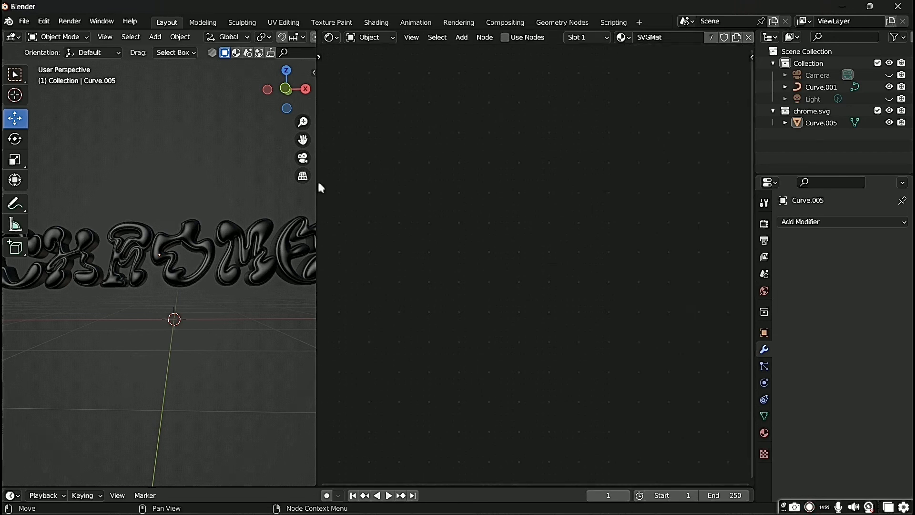
drag(316, 181, 444, 209)
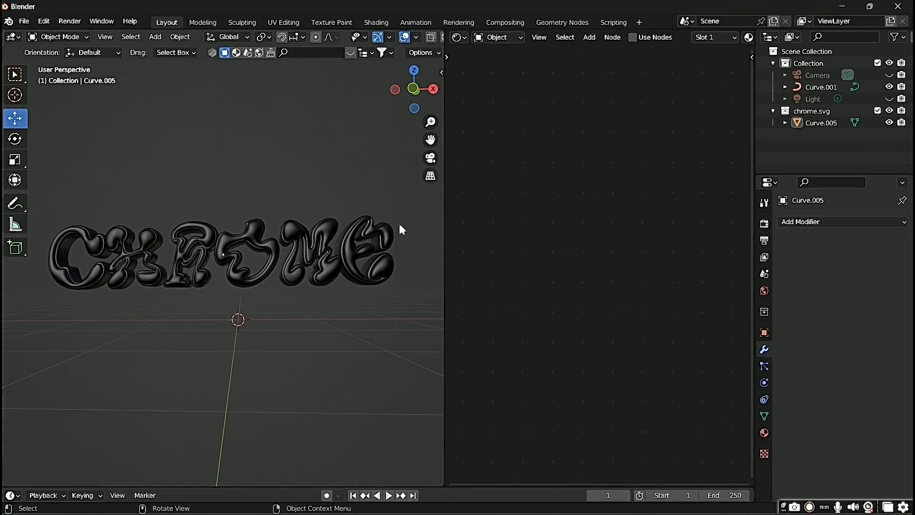
middle_drag(345, 252, 225, 213)
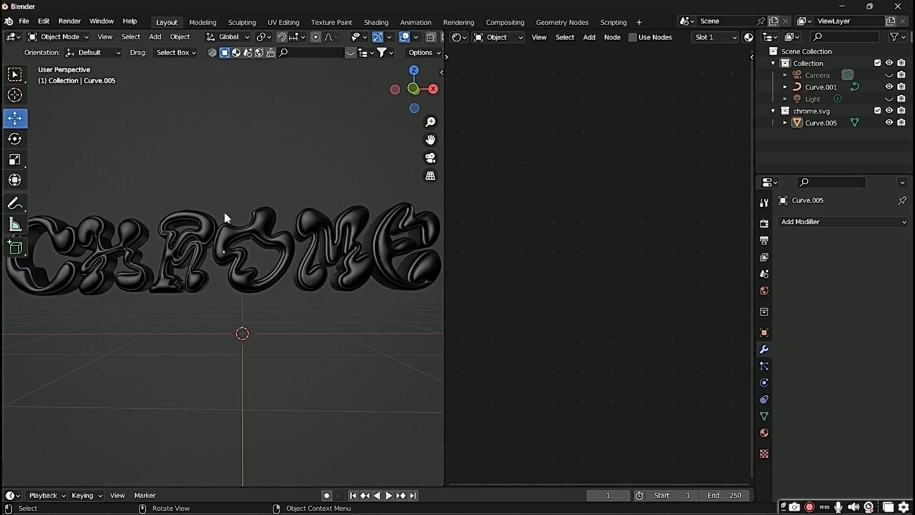
- Replace the SVGMat material on the sculpted lettering, Curve.005, with a new Principled BSDF material
click(263, 220)
middle_drag(257, 168, 259, 178)
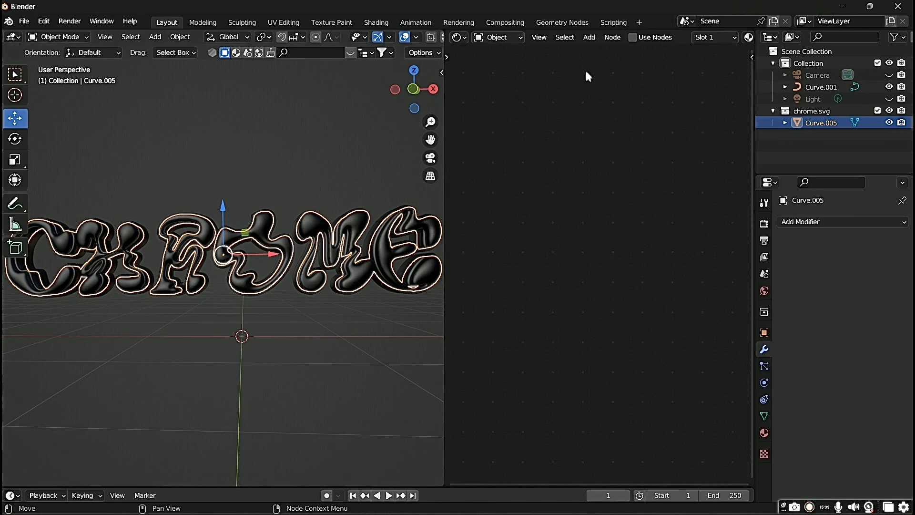
scroll(602, 41, down, 8)
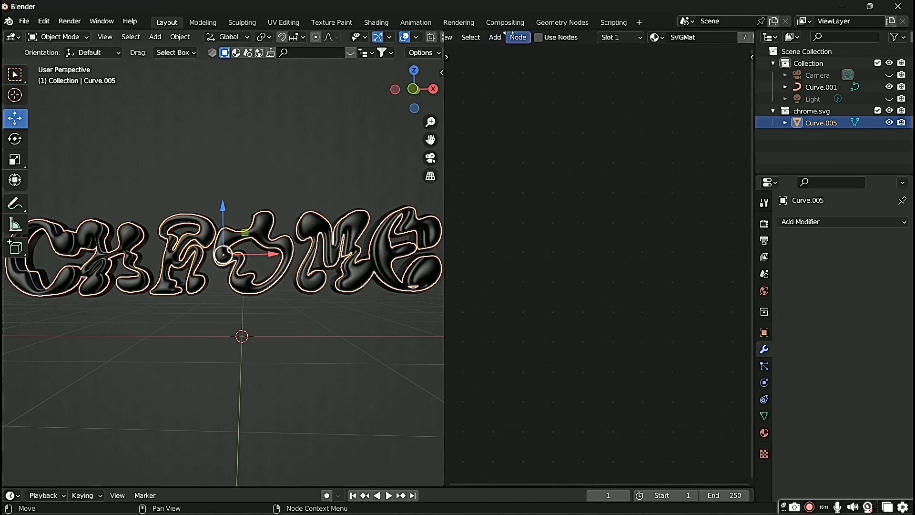
scroll(602, 37, down, 3)
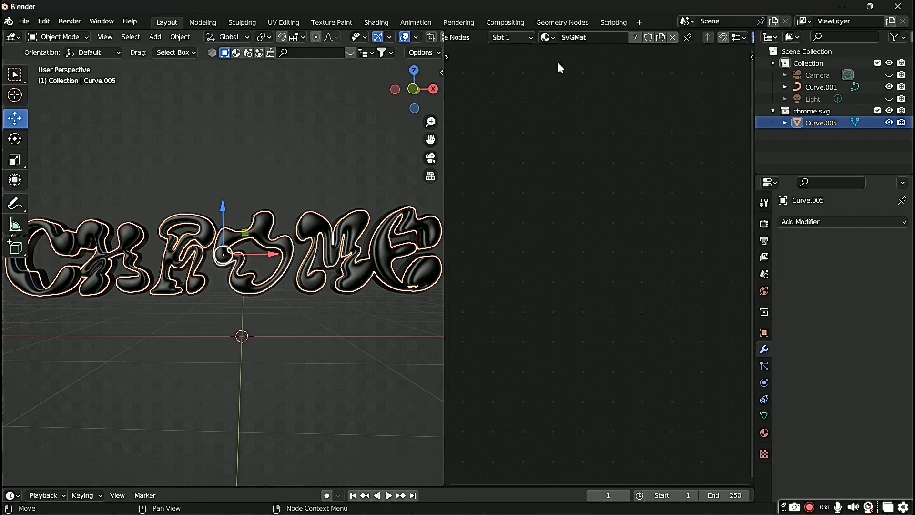
click(672, 37)
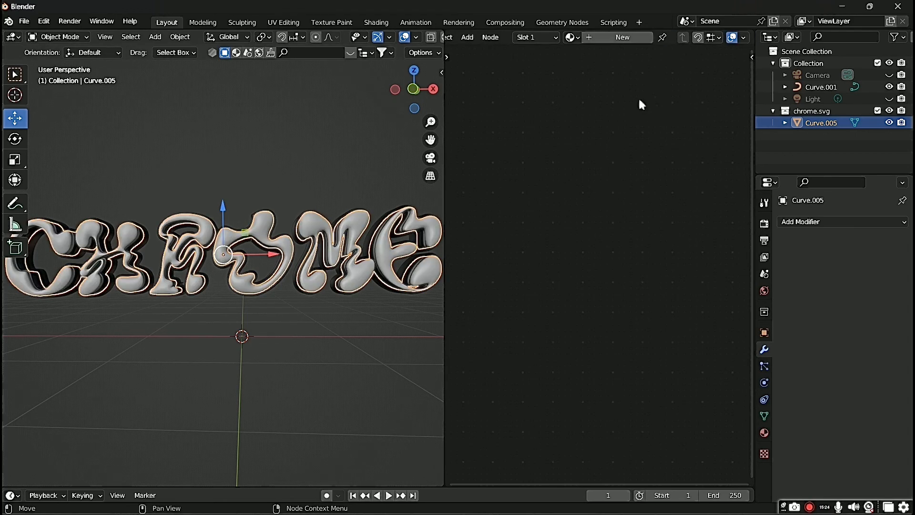
click(598, 37)
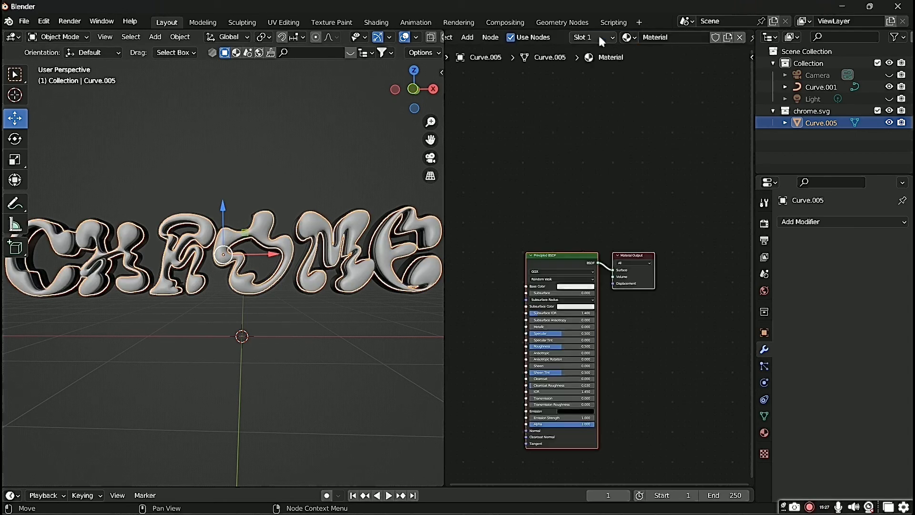
scroll(570, 275, up, 6)
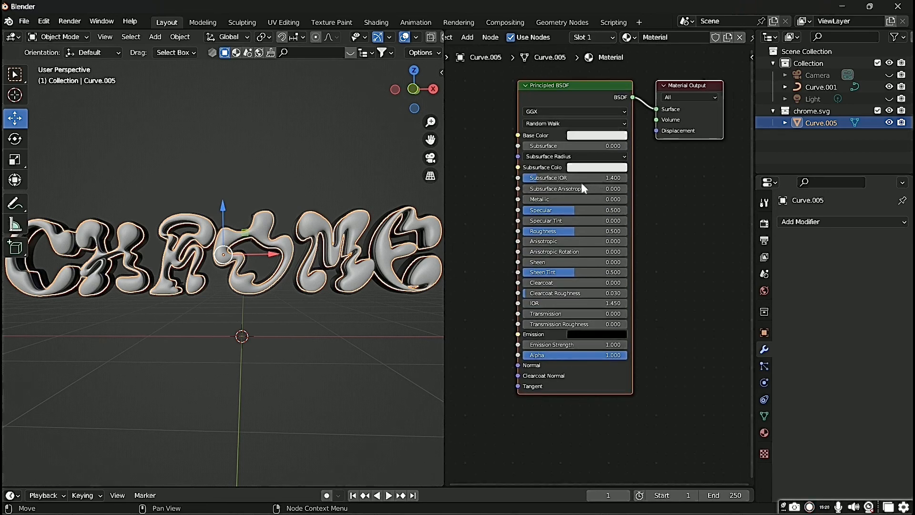
- Replace the SVGMat.001 material on the outline curve, Curve.001, with a new Principled BSDF material
drag(414, 90, 415, 101)
click(236, 263)
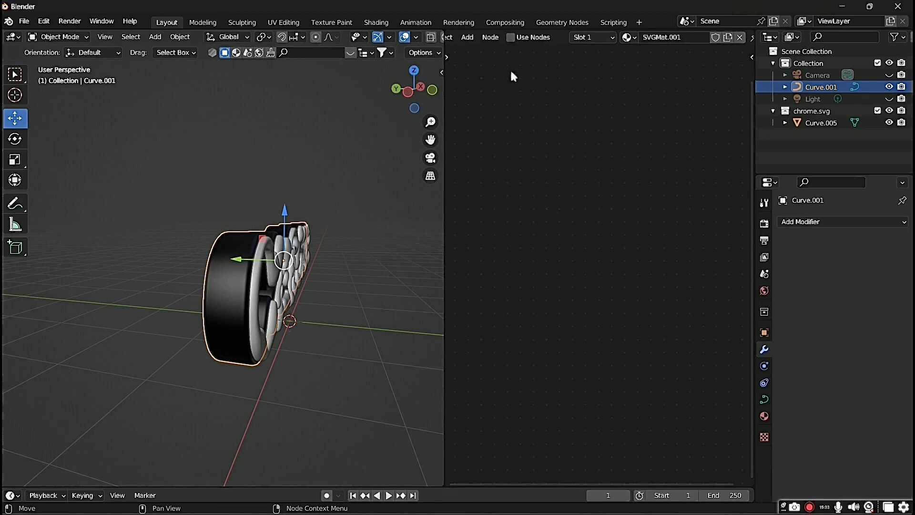
scroll(694, 37, right, 2)
click(710, 37)
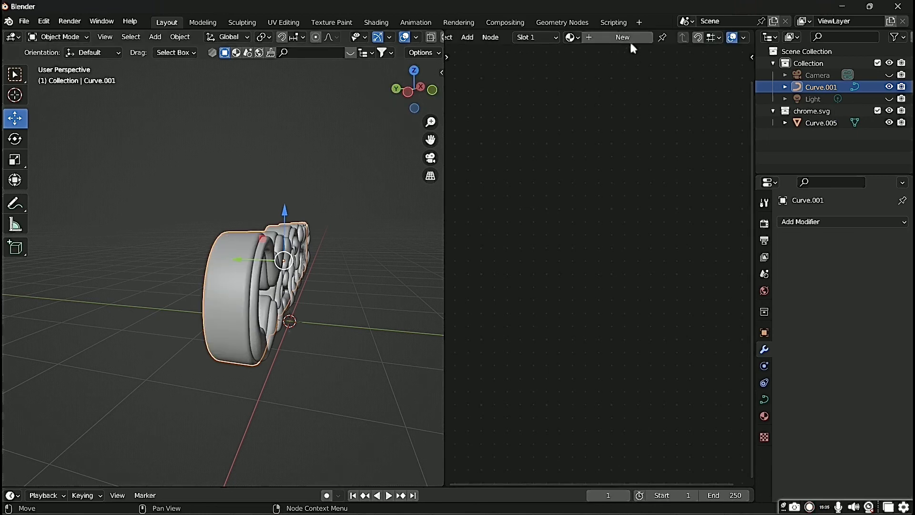
click(629, 38)
middle_drag(367, 252, 395, 195)
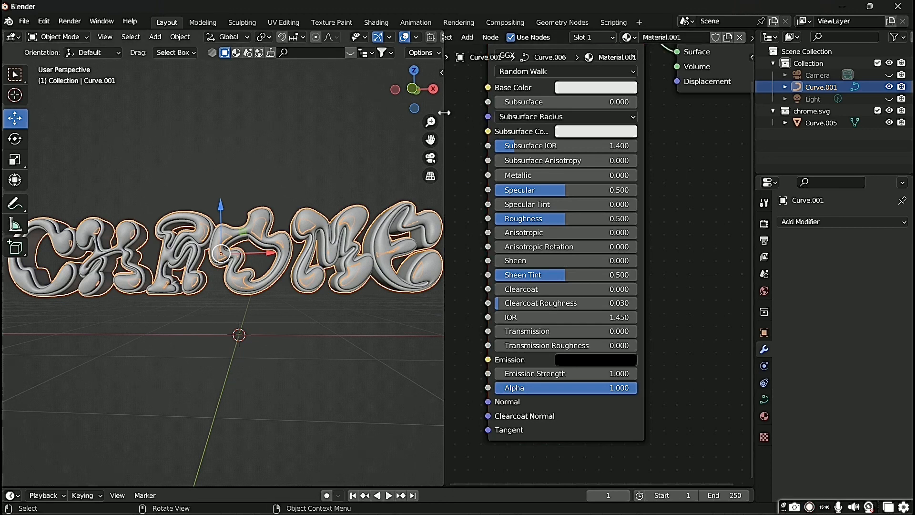
- Set the sculpted lettering's material to Metallic 1.000 and Roughness 0.000
drag(445, 115, 492, 117)
click(349, 222)
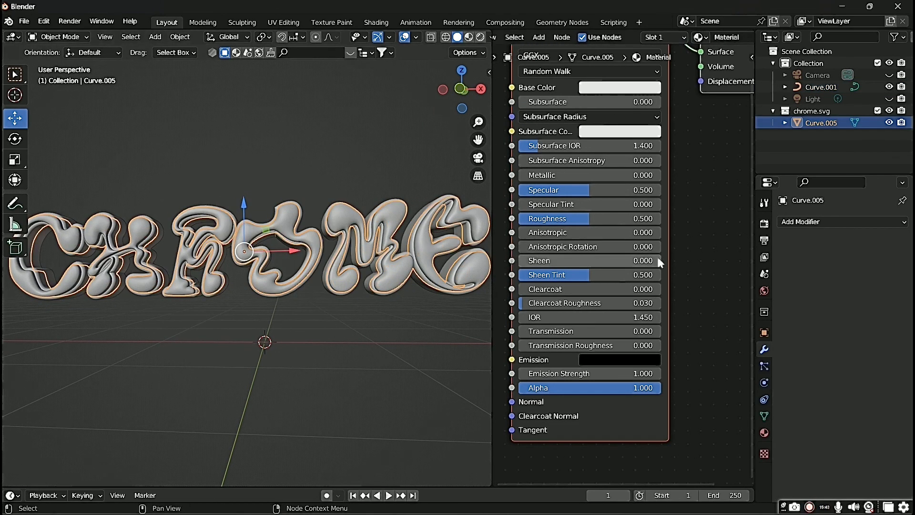
scroll(683, 227, down, 4)
middle_drag(668, 283, 681, 251)
scroll(680, 255, up, 1)
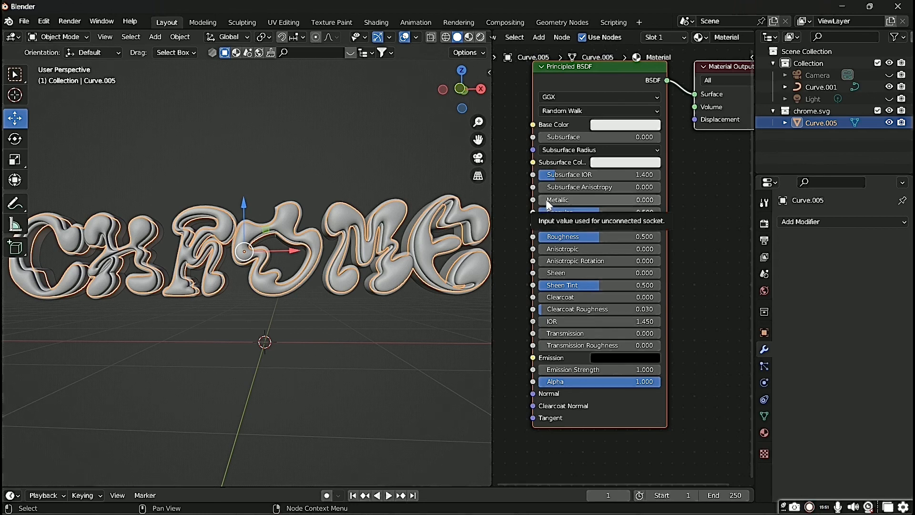
drag(548, 203, 663, 205)
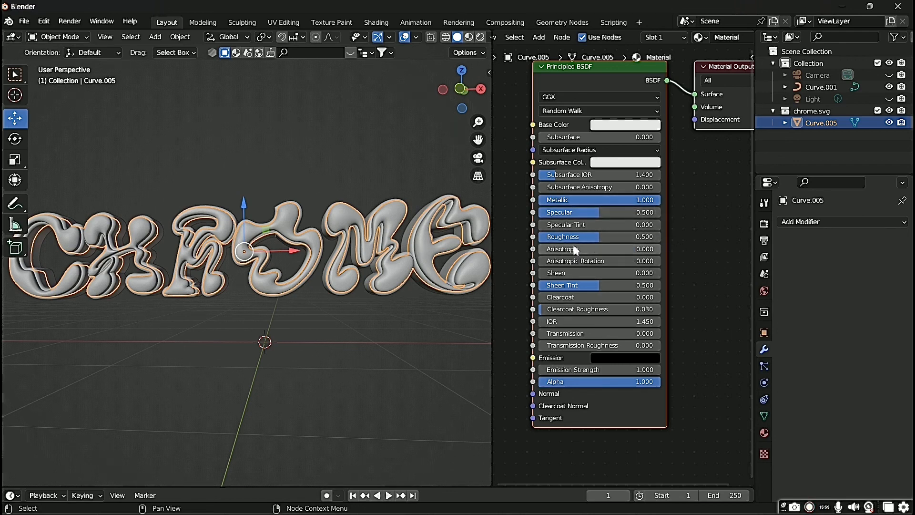
drag(598, 234, 537, 233)
click(405, 160)
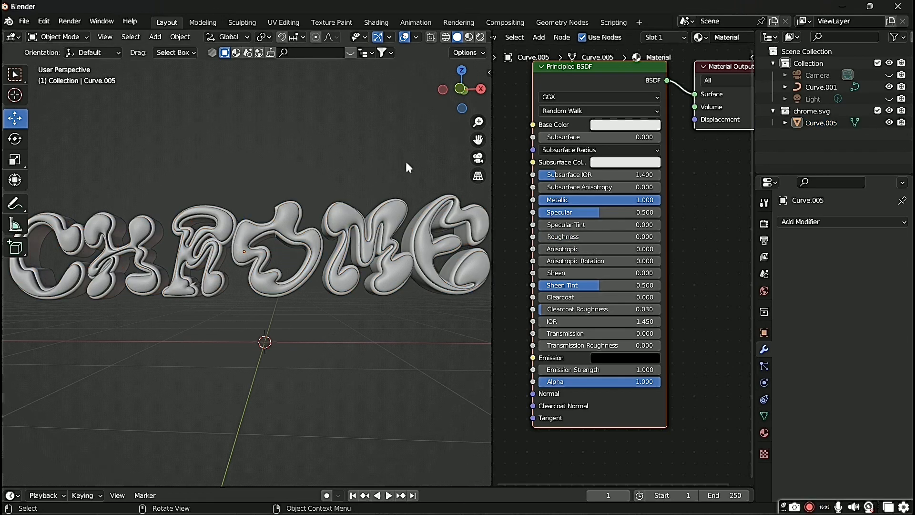
- Switch the 3D viewport to Material Preview shading and view the metallic lettering up close
mouse_move(405, 159)
middle_down()
mouse_move(387, 173)
mouse_move(404, 171)
middle_up()
scroll(404, 165, down, 2)
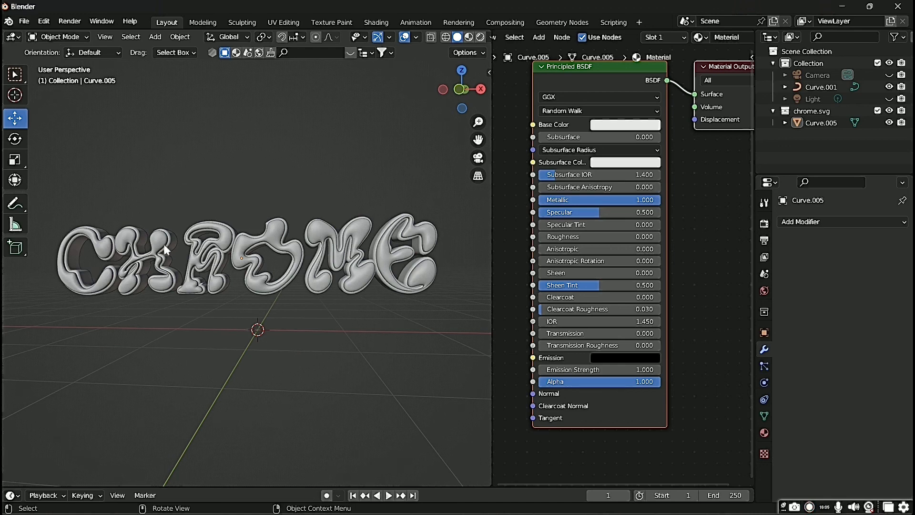
middle_drag(167, 273, 177, 273)
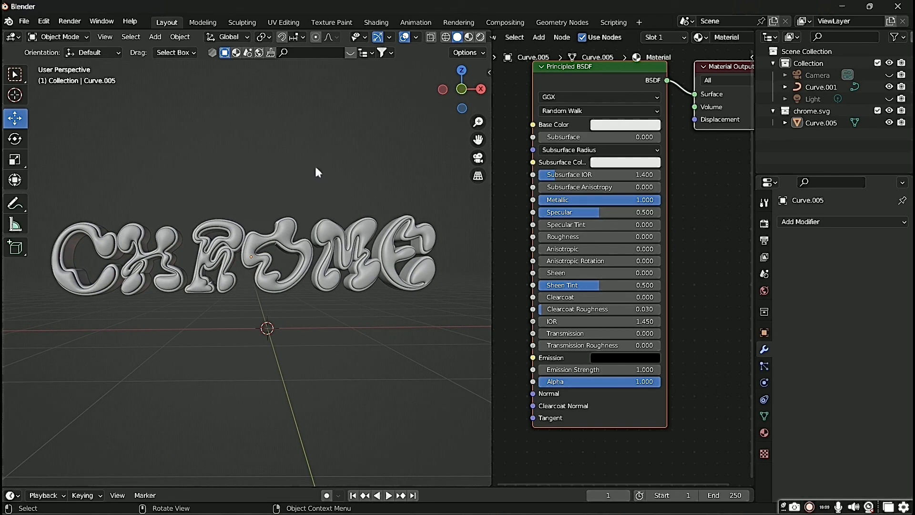
click(469, 37)
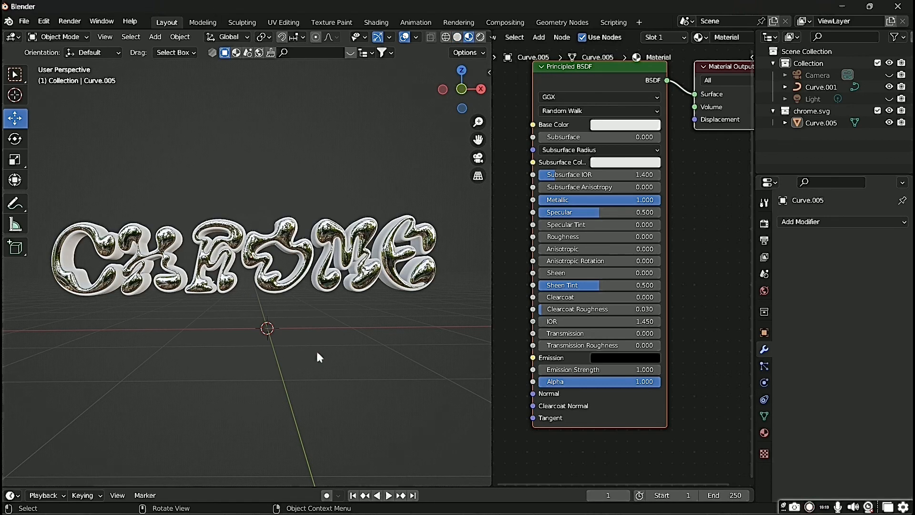
scroll(270, 281, up, 6)
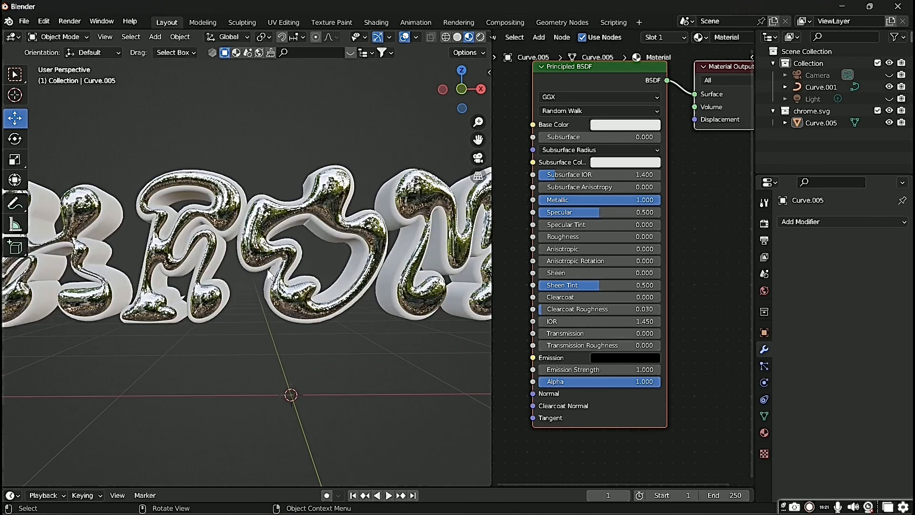
- Set the outline curve's material, on Curve.001, to Metallic 1.000 and Roughness 0.000
scroll(270, 280, down, 6)
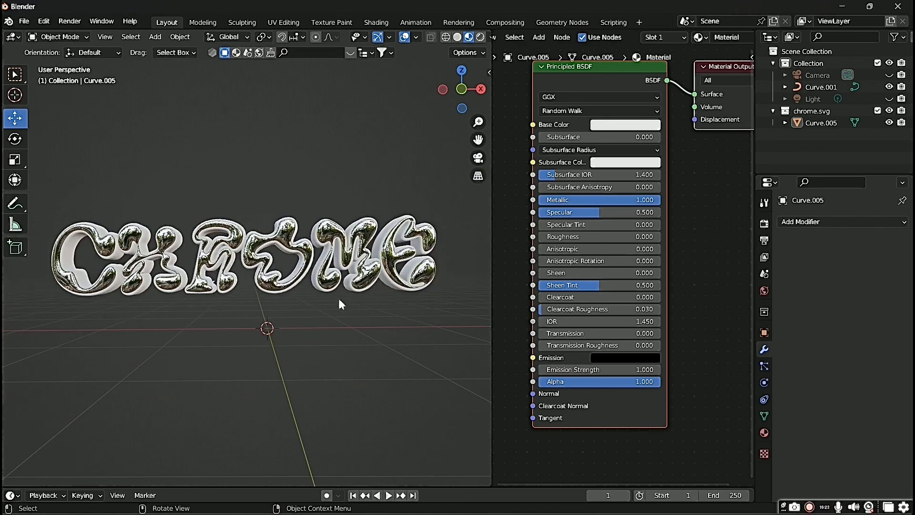
middle_drag(270, 281, 309, 321)
scroll(315, 317, down, 2)
middle_drag(392, 339, 388, 339)
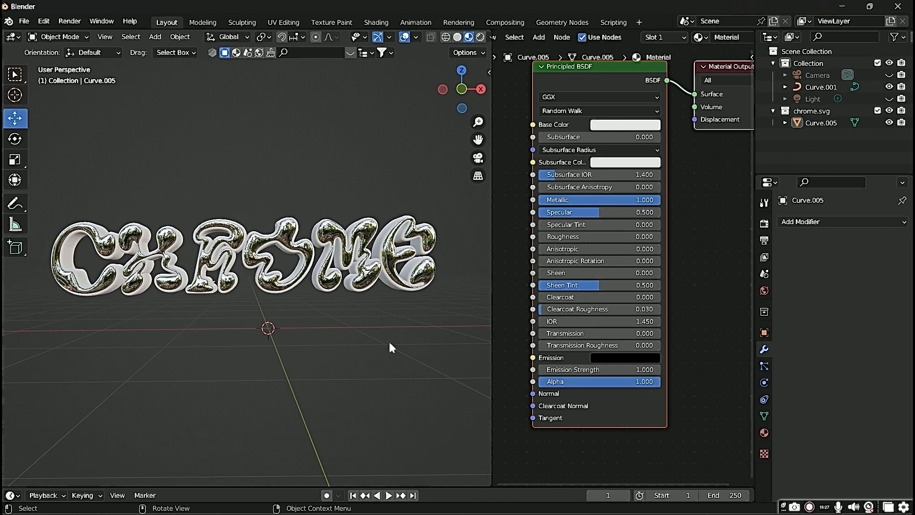
scroll(390, 327, up, 3)
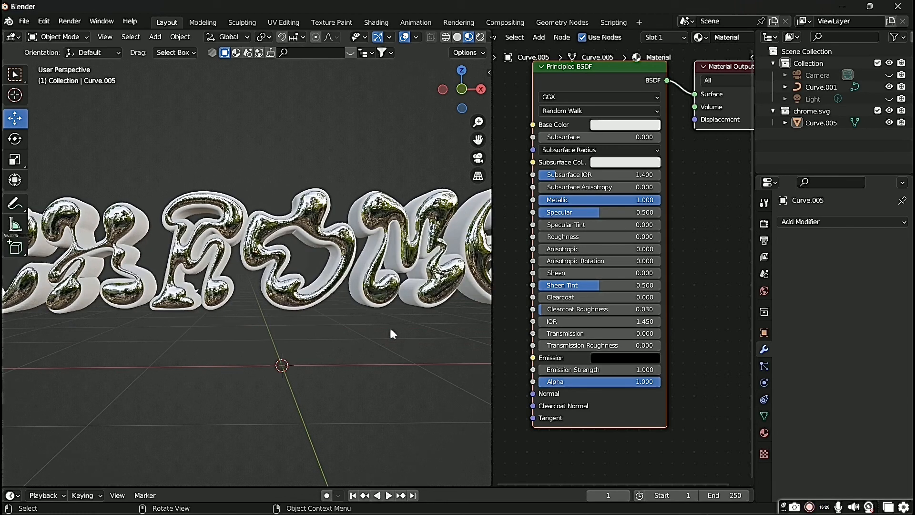
click(367, 265)
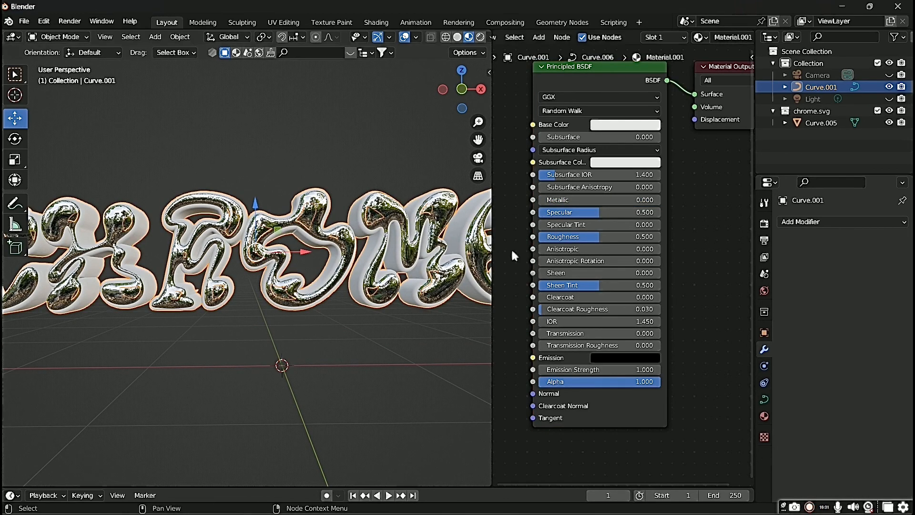
drag(585, 200, 629, 200)
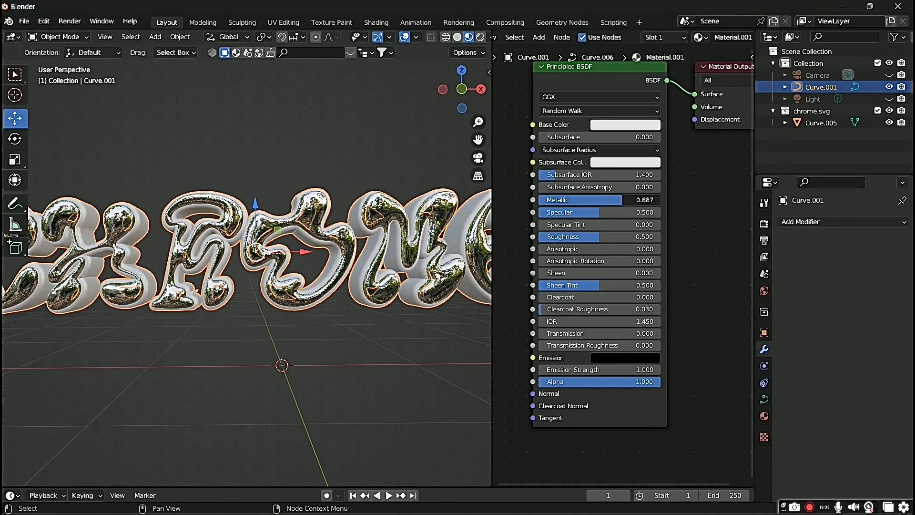
drag(597, 237, 562, 236)
click(310, 159)
scroll(273, 305, up, 5)
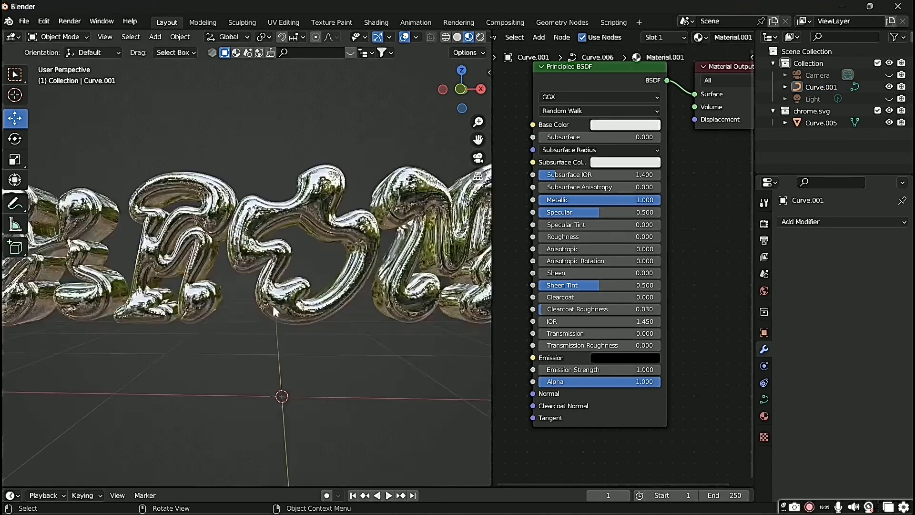
middle_drag(253, 298, 241, 214)
- Apply Shade Smooth to the sculpted lettering, Curve.005, and inspect its chrome surface up close
click(223, 201)
scroll(196, 250, down, 3)
scroll(194, 251, up, 6)
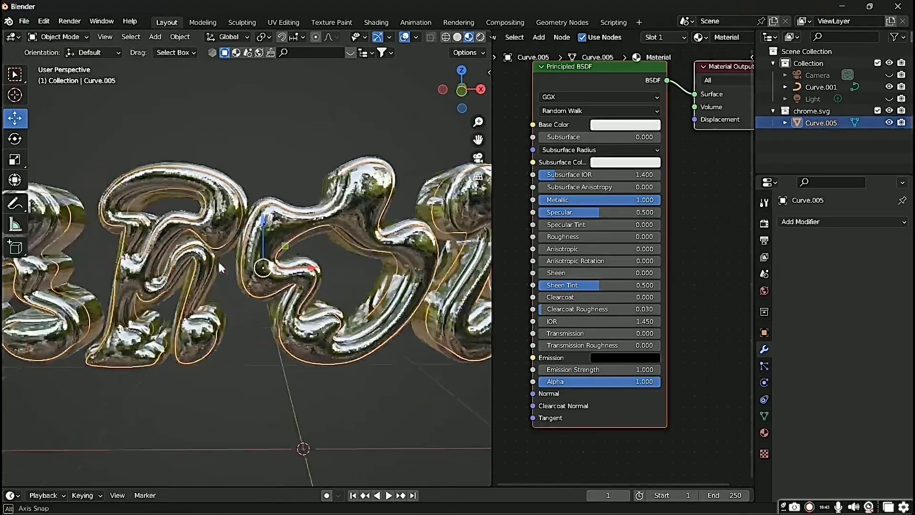
middle_drag(262, 248, 241, 242)
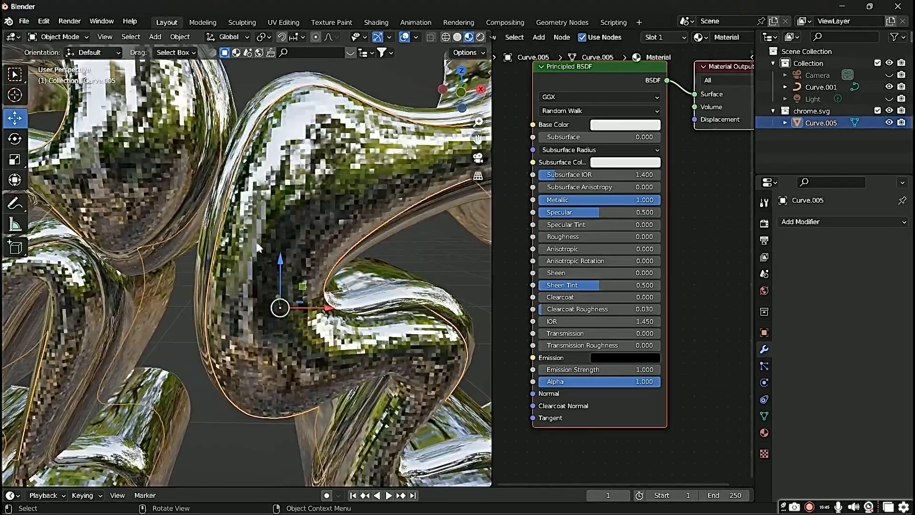
scroll(241, 242, up, 5)
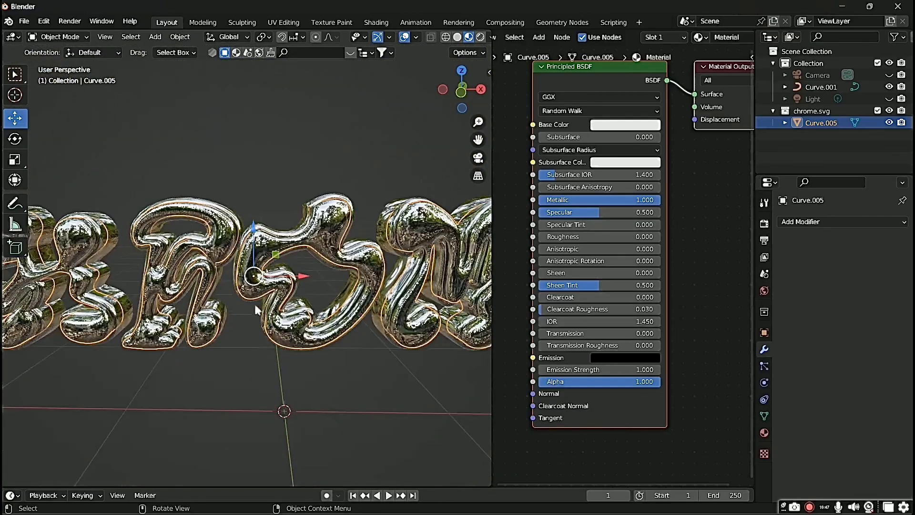
middle_drag(254, 305, 248, 287)
scroll(252, 285, up, 6)
scroll(260, 286, down, 6)
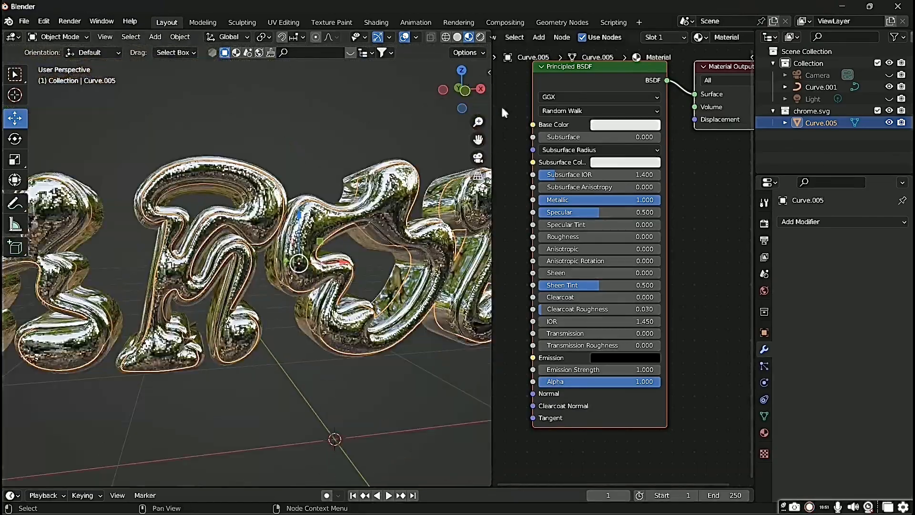
drag(479, 141, 405, 122)
right_click(234, 208)
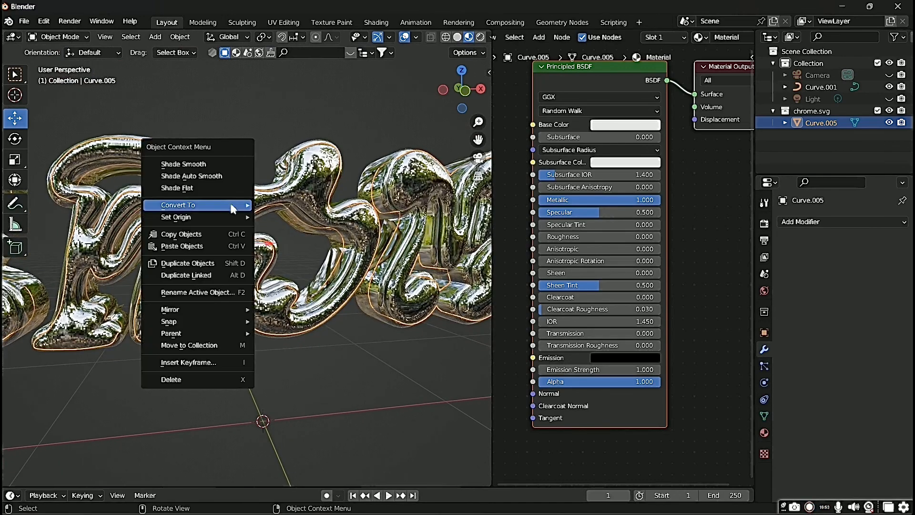
click(188, 165)
mouse_move(225, 177)
middle_down()
mouse_move(202, 180)
mouse_move(223, 175)
middle_up()
scroll(208, 185, up, 6)
scroll(224, 175, down, 7)
click(246, 129)
middle_drag(247, 134, 250, 233)
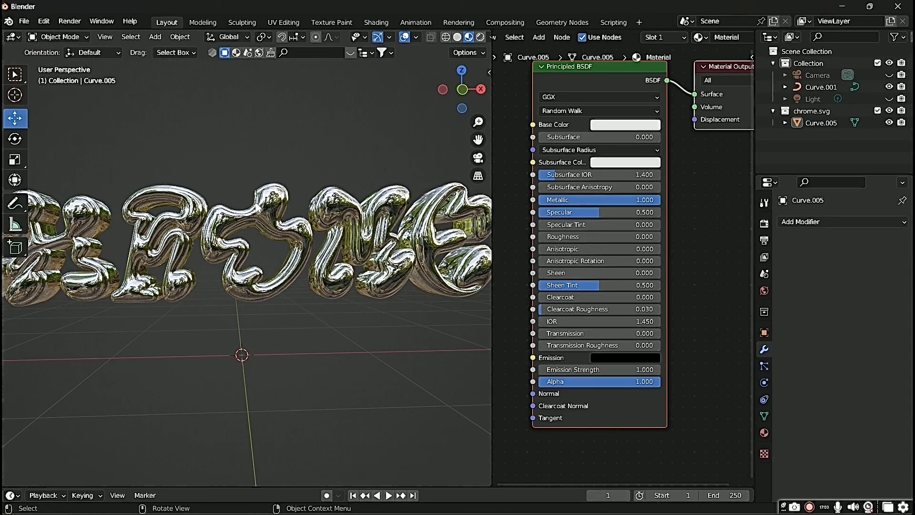
- Darken the Base Color of the outline curve's material, on Curve.001, to a medium grey
click(257, 205)
click(256, 192)
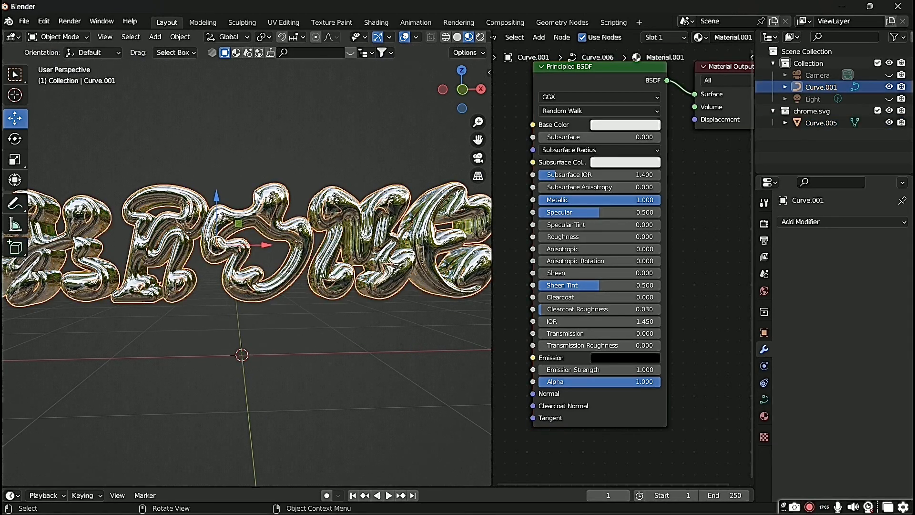
scroll(279, 173, down, 1)
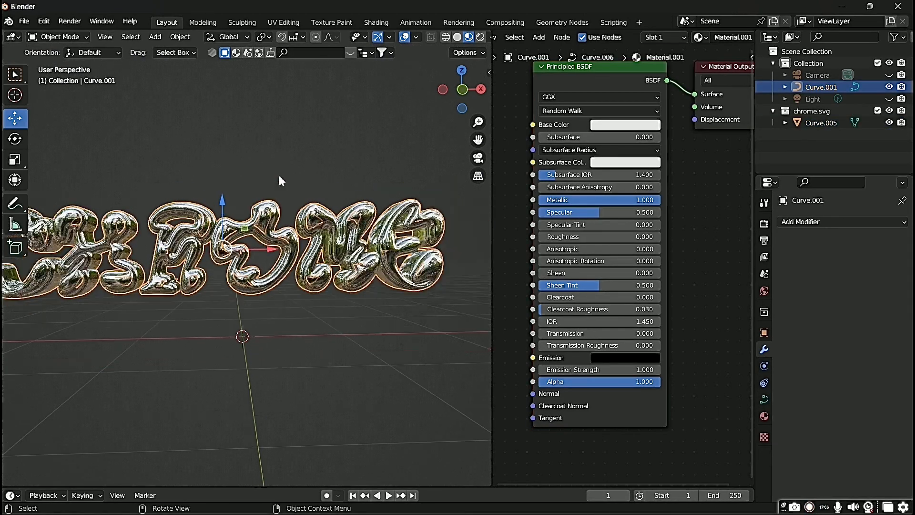
click(636, 126)
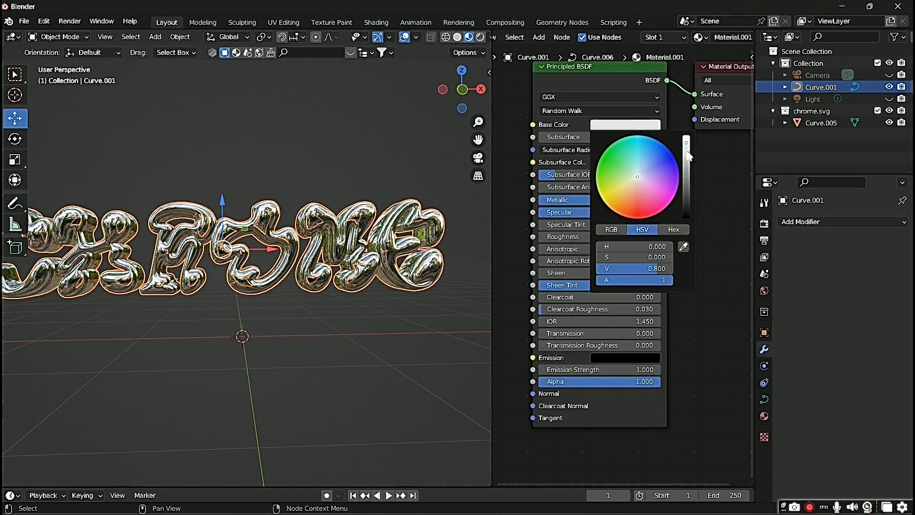
drag(687, 155, 686, 170)
click(274, 196)
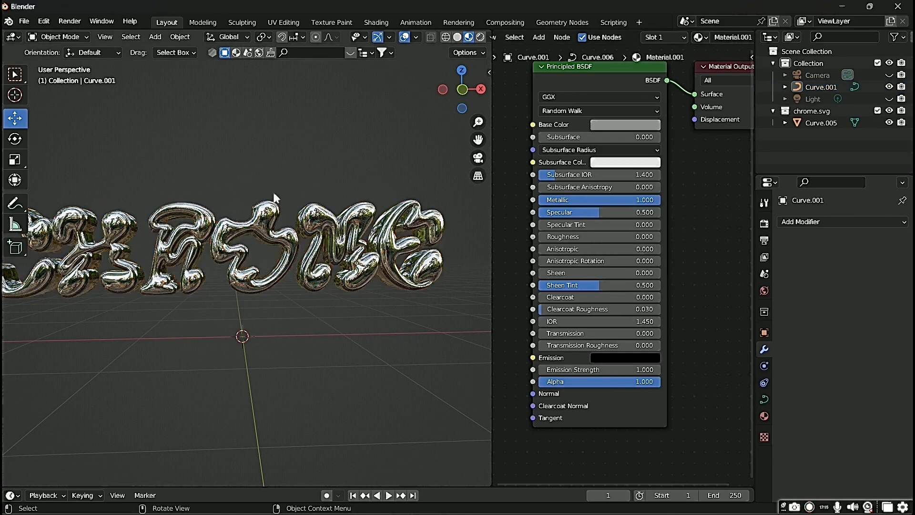
scroll(274, 196, up, 2)
middle_drag(273, 195, 268, 241)
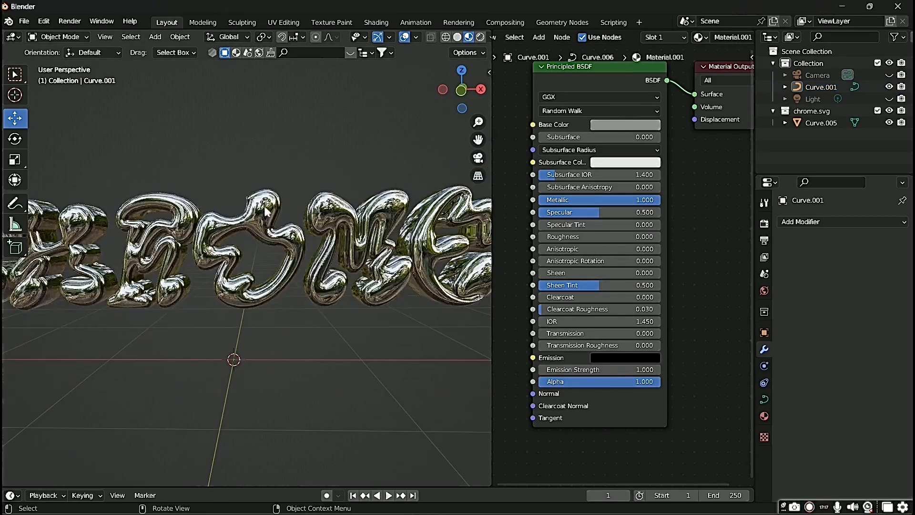
- Try Metallic 0.676 on the sculpted lettering's material and restore it to 1.000
click(269, 246)
scroll(272, 236, up, 3)
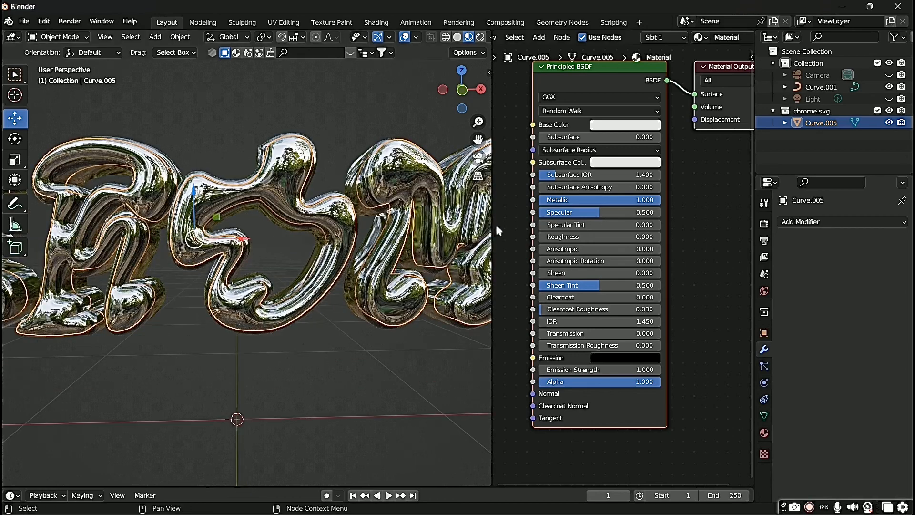
mouse_move(563, 237)
mouse_down()
mouse_move(590, 237)
mouse_move(562, 237)
mouse_up()
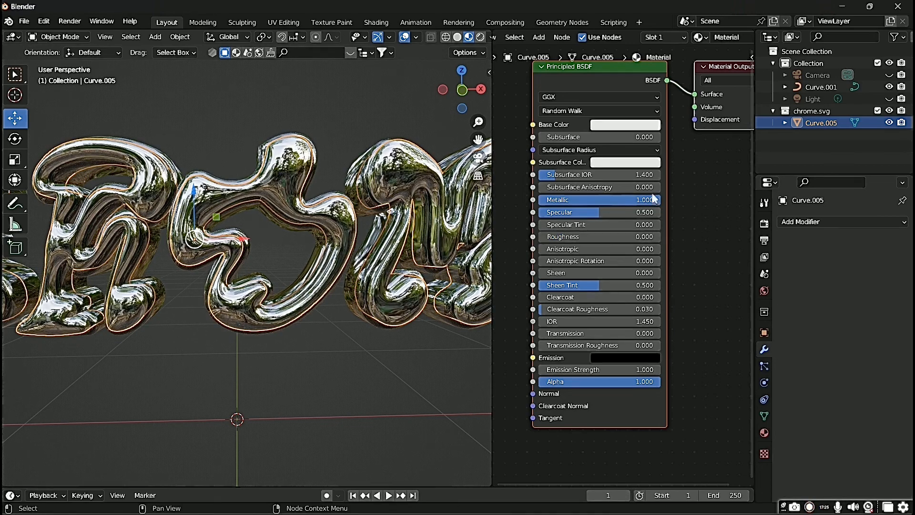
drag(565, 200, 525, 200)
scroll(253, 213, down, 5)
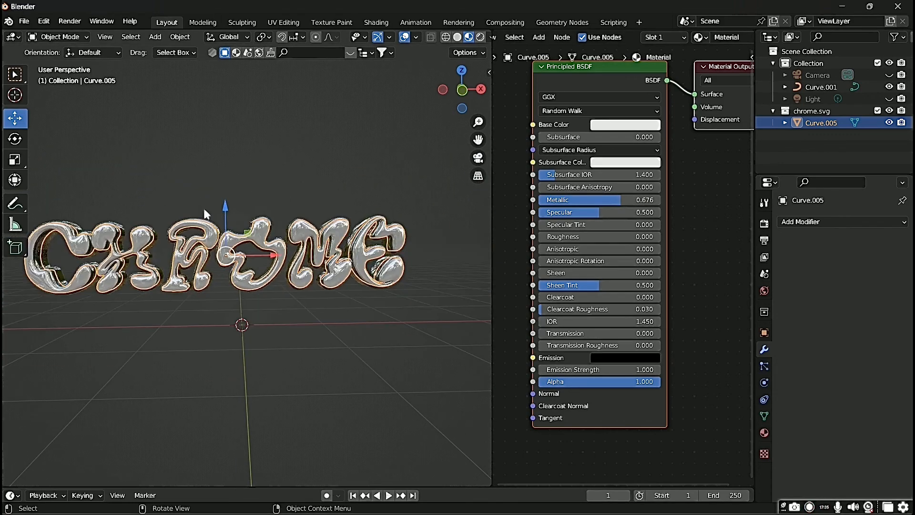
middle_drag(215, 205, 224, 204)
scroll(223, 205, up, 6)
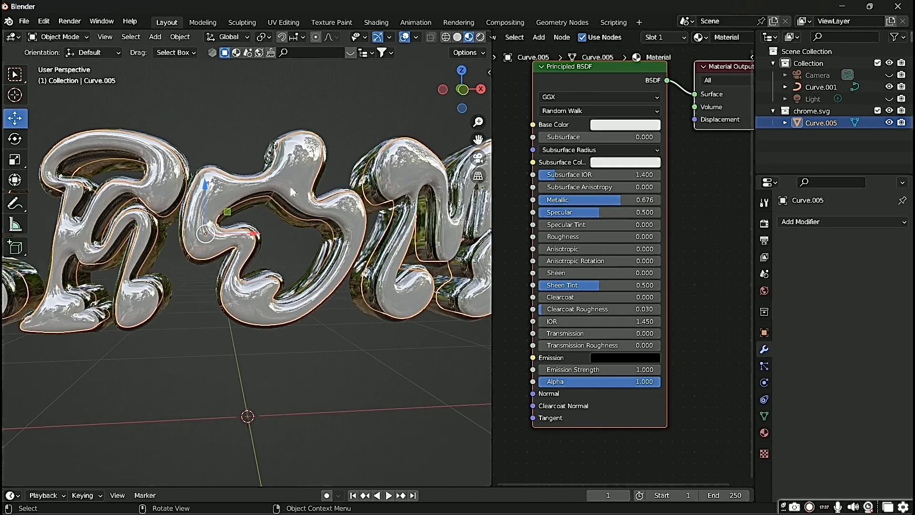
drag(595, 200, 660, 200)
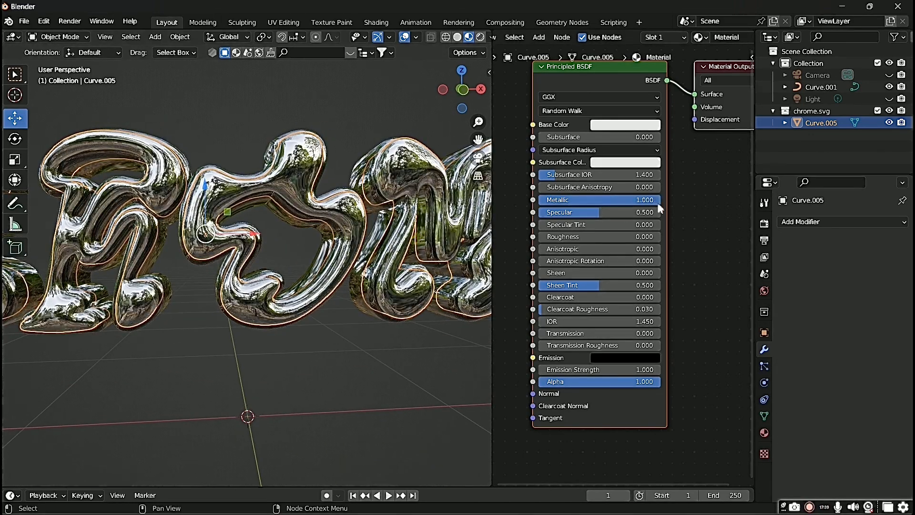
click(337, 141)
- Render a still image of the scene, examine the result, and close the render window
scroll(353, 147, down, 8)
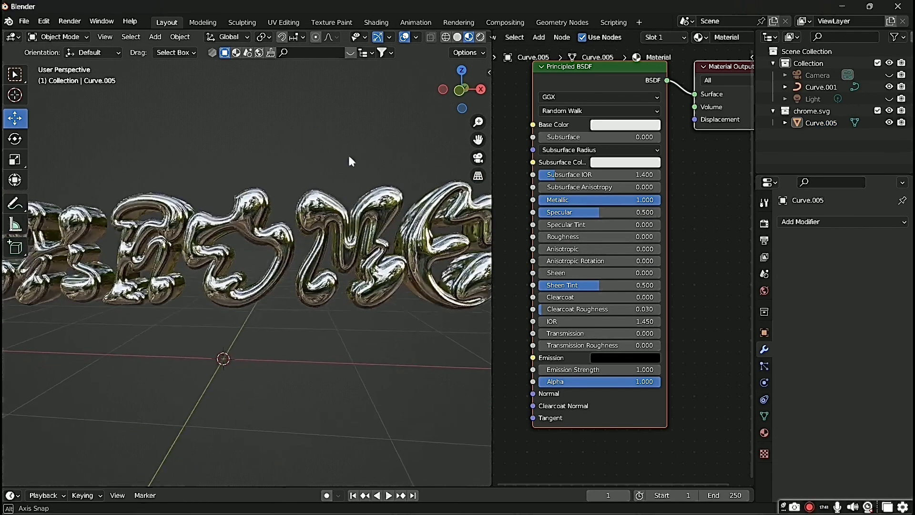
middle_drag(347, 153, 333, 190)
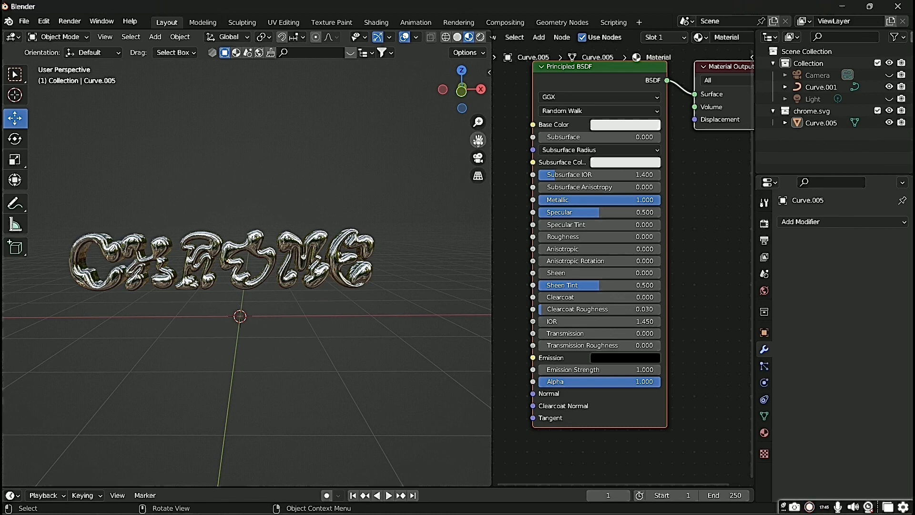
drag(478, 139, 499, 123)
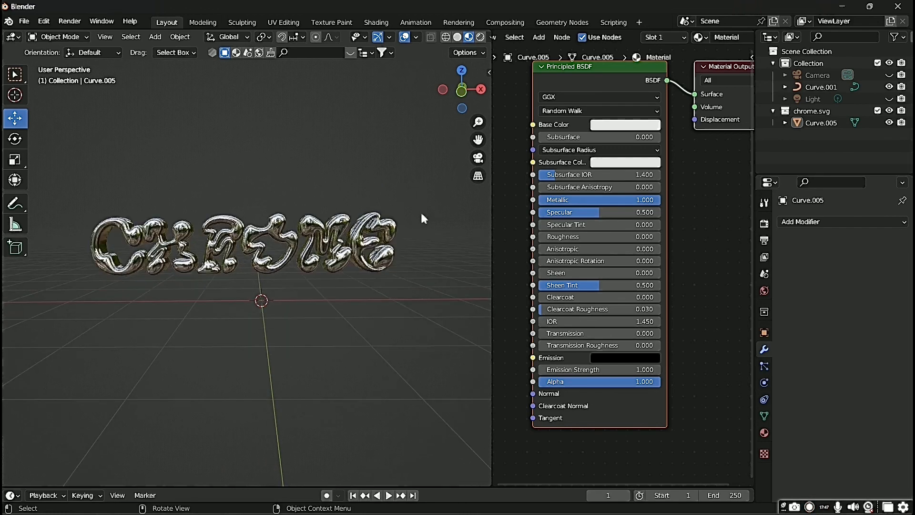
scroll(420, 211, up, 2)
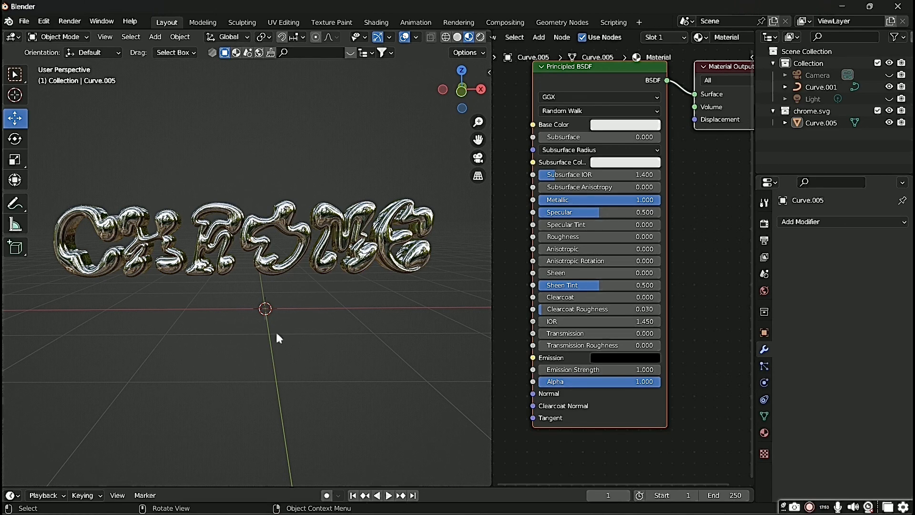
click(74, 25)
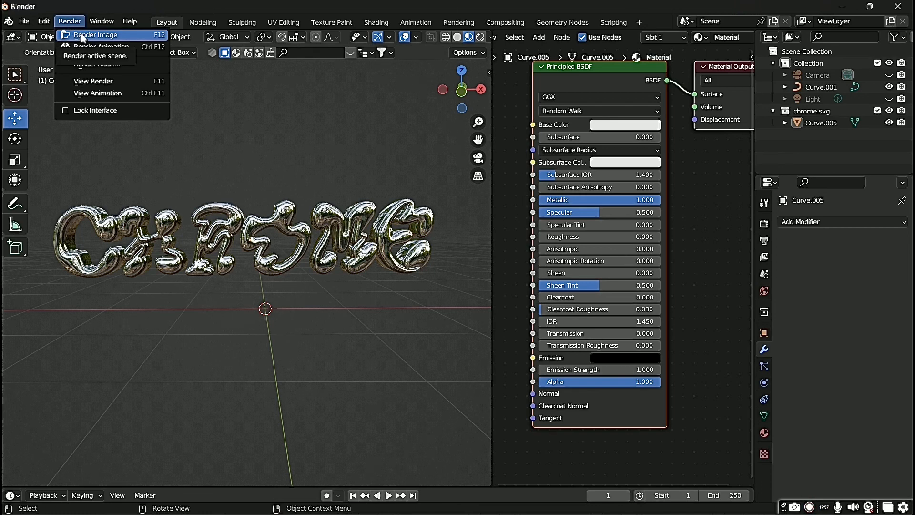
click(84, 39)
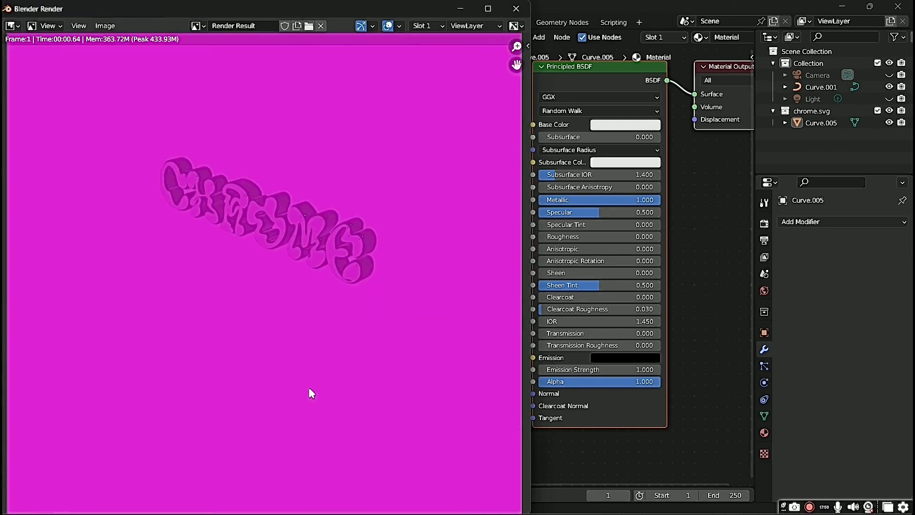
scroll(272, 291, down, 3)
scroll(260, 333, up, 5)
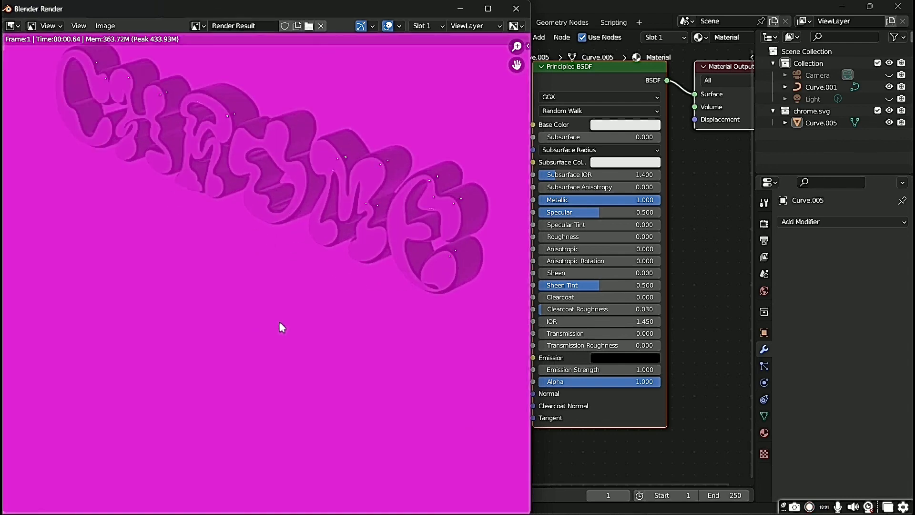
scroll(279, 327, down, 2)
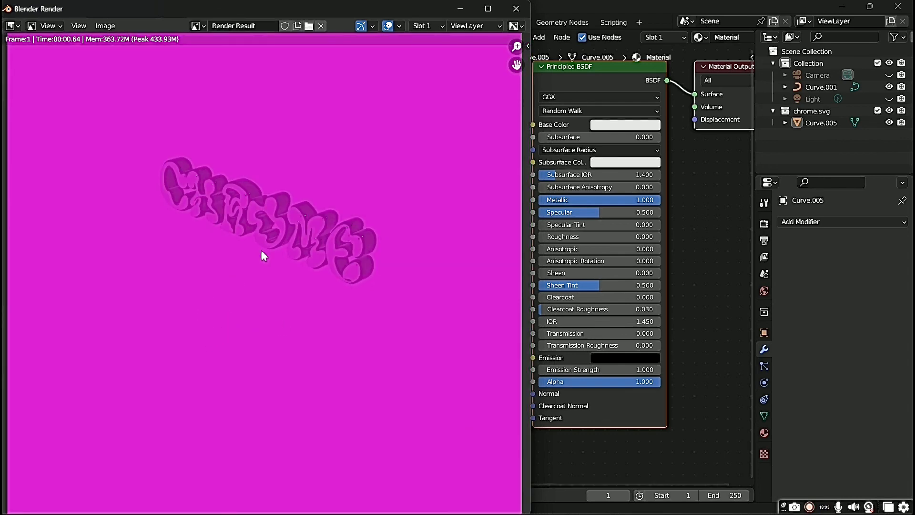
scroll(224, 264, down, 2)
scroll(247, 250, up, 1)
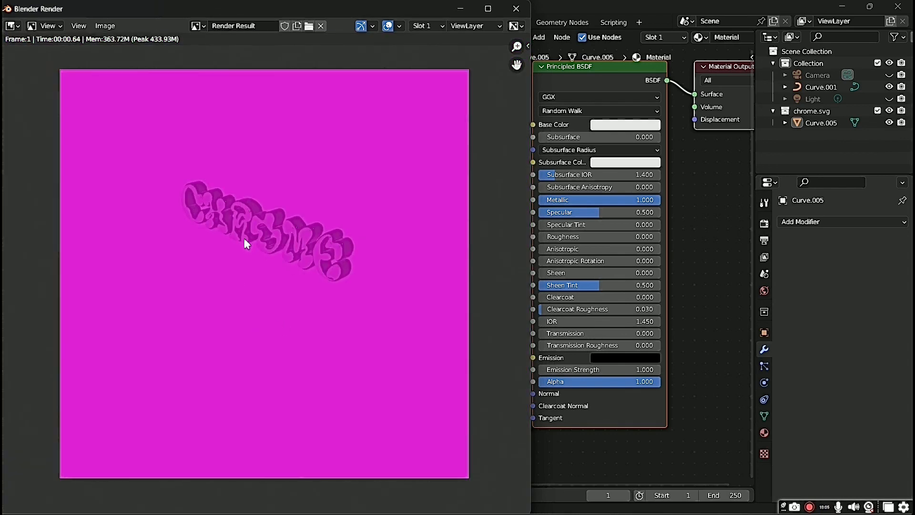
click(522, 10)
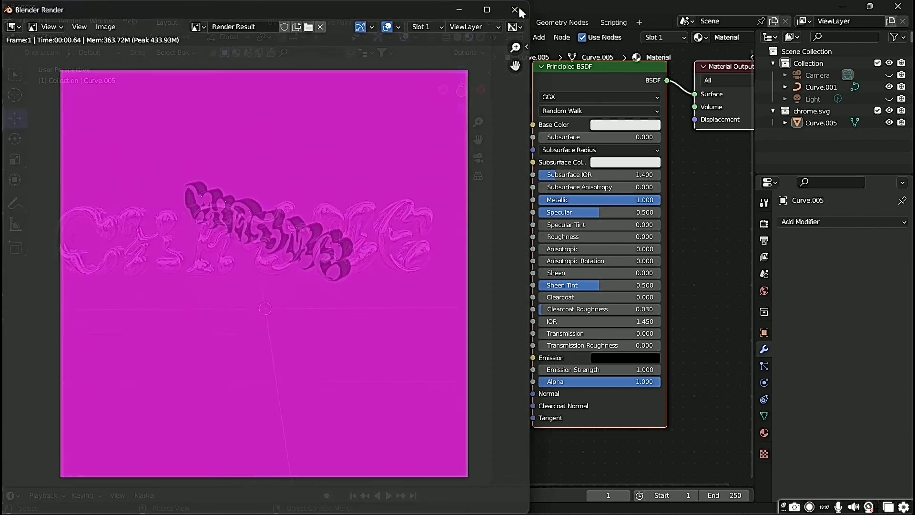
- Widen the 3D viewport and switch it to Rendered shading
scroll(354, 181, down, 1)
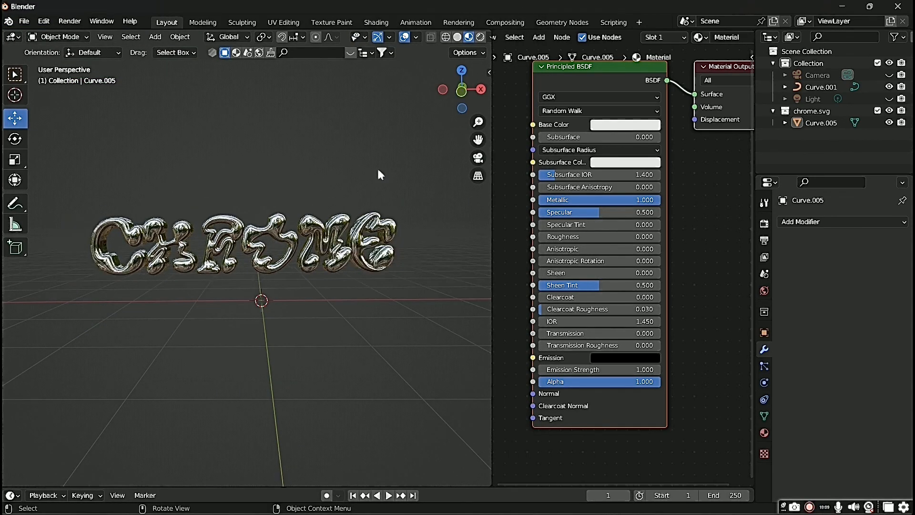
drag(490, 102, 557, 102)
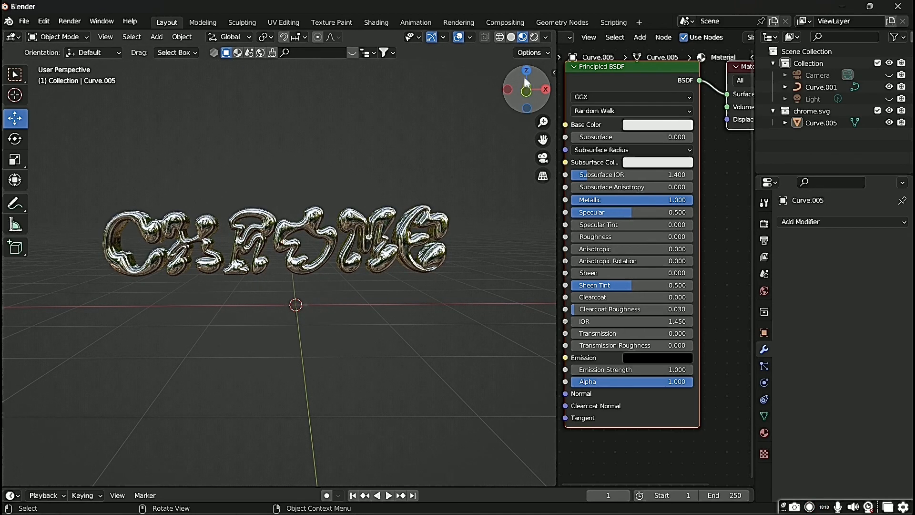
click(534, 38)
mouse_move(405, 261)
middle_down()
mouse_move(461, 261)
mouse_move(542, 318)
mouse_move(334, 305)
mouse_move(405, 254)
mouse_move(371, 233)
mouse_move(416, 267)
middle_up()
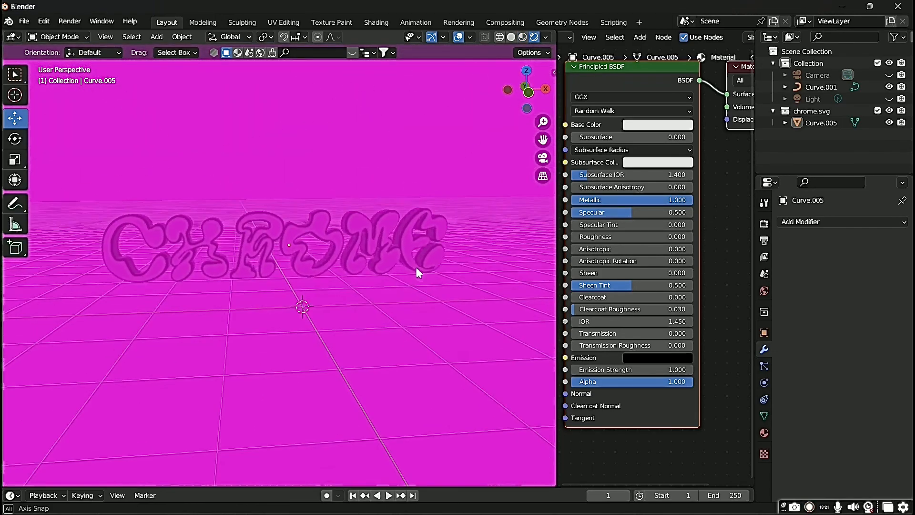
- Widen the shader editor area and switch its shader type from Object to World
scroll(384, 290, up, 2)
scroll(646, 199, down, 2)
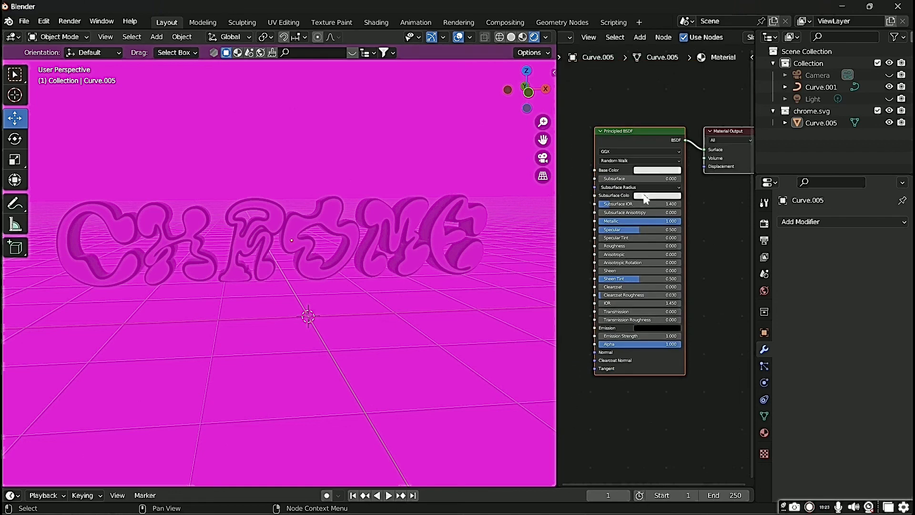
scroll(646, 200, down, 2)
drag(558, 121, 486, 125)
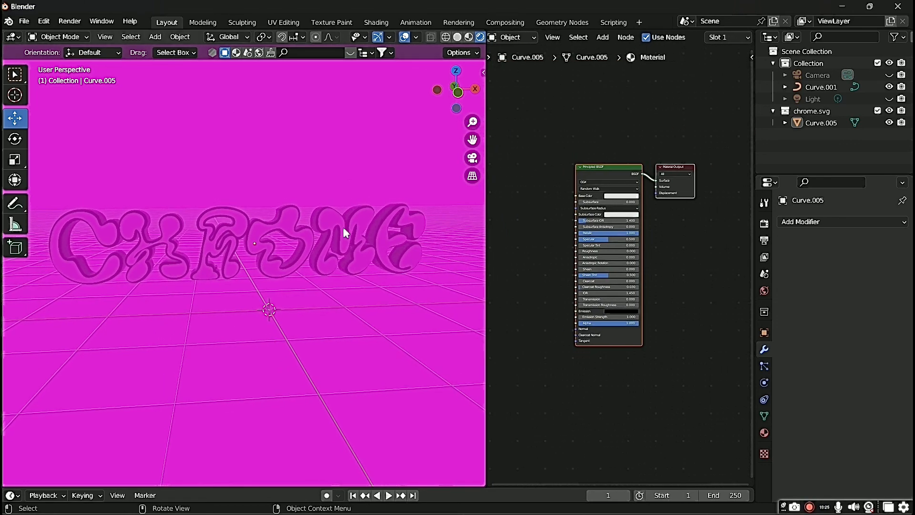
middle_drag(344, 228, 303, 233)
scroll(307, 233, up, 1)
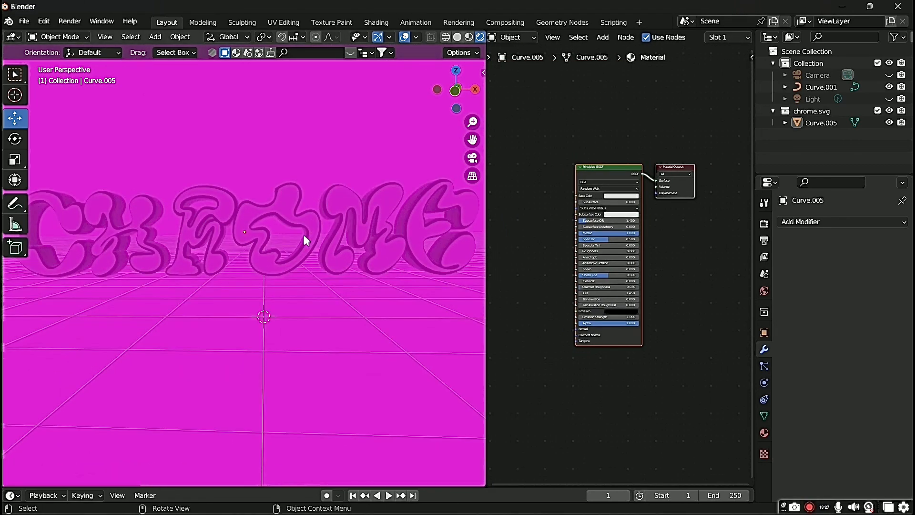
scroll(322, 221, down, 2)
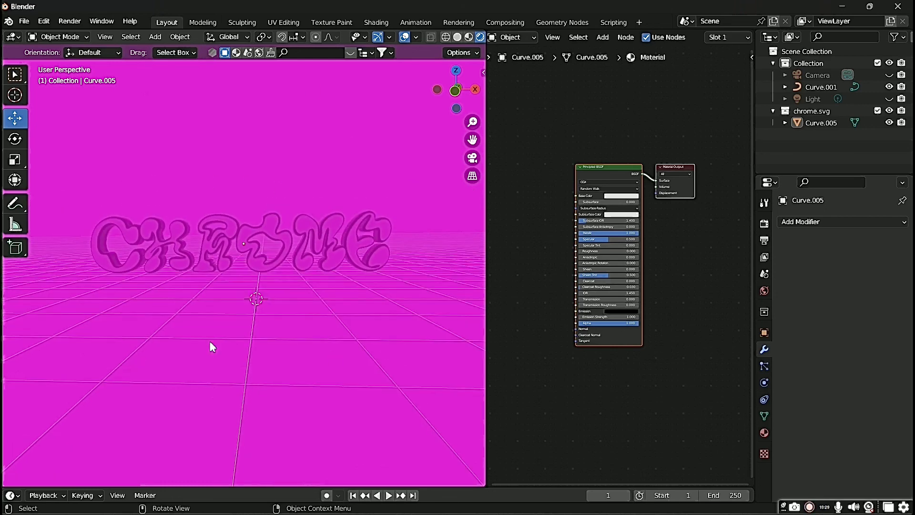
mouse_move(271, 224)
middle_down()
mouse_move(319, 210)
mouse_move(349, 218)
mouse_move(339, 228)
mouse_move(261, 219)
mouse_move(282, 216)
middle_up()
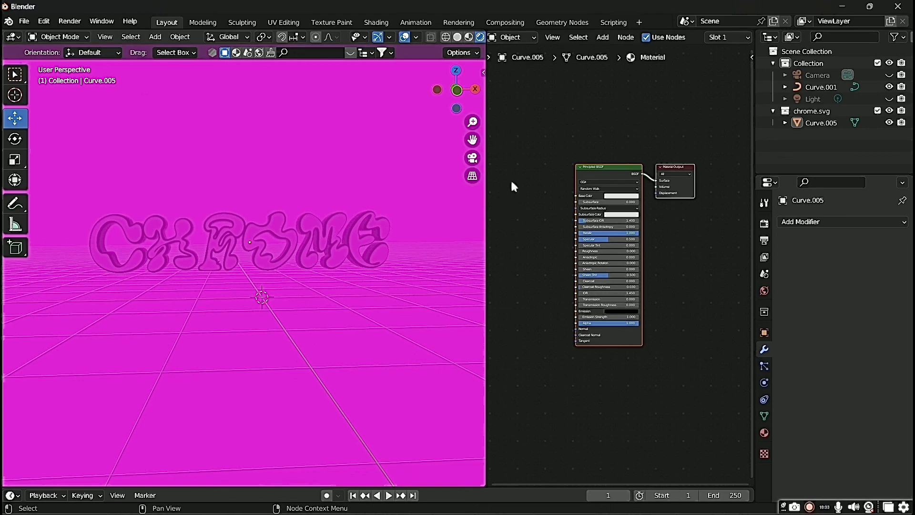
scroll(511, 179, down, 1)
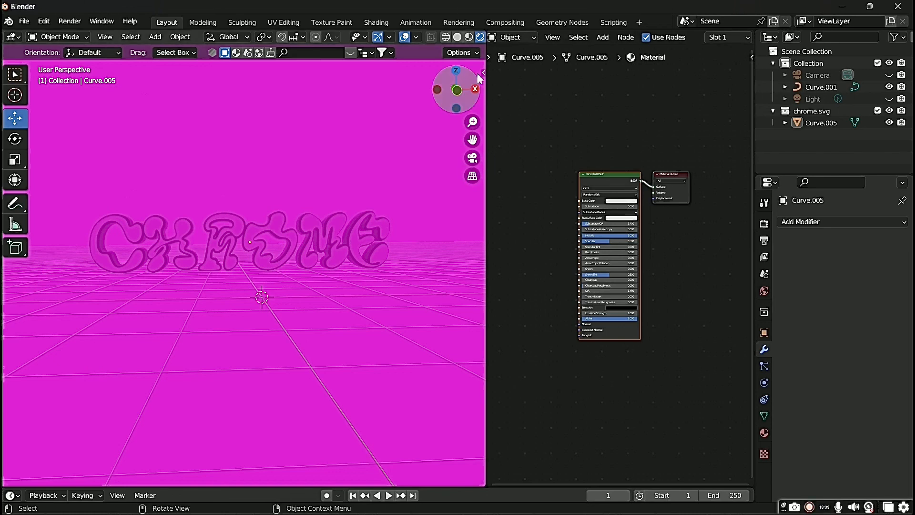
click(519, 37)
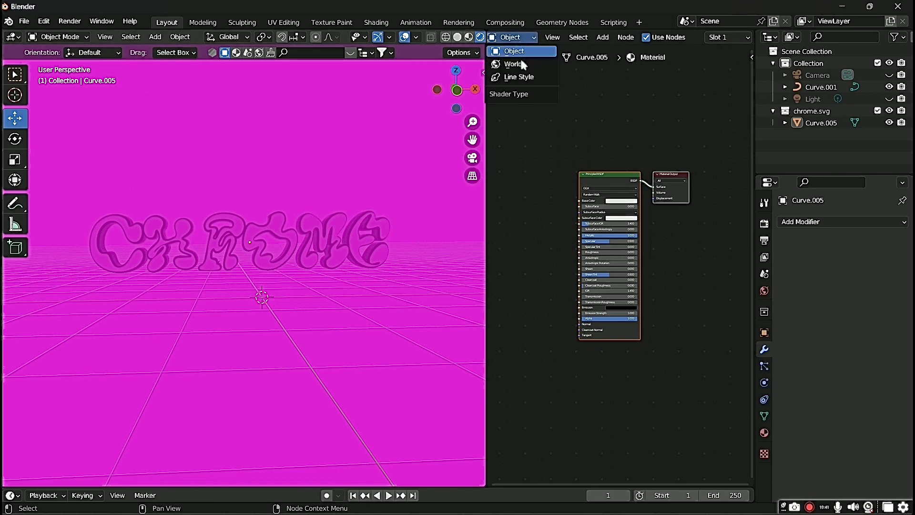
click(521, 63)
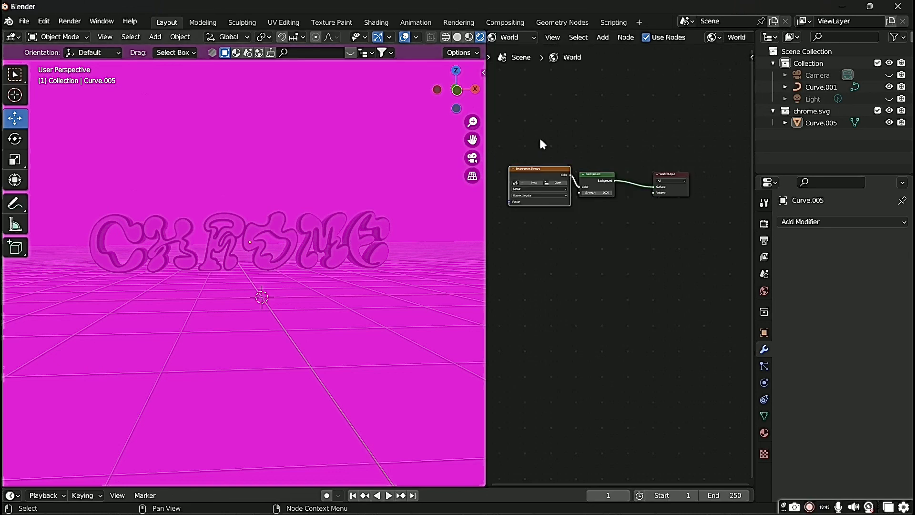
- Detach the empty Environment Texture node from the world's Background node and delete it
middle_drag(540, 139, 550, 141)
drag(591, 188, 562, 180)
drag(556, 174, 552, 153)
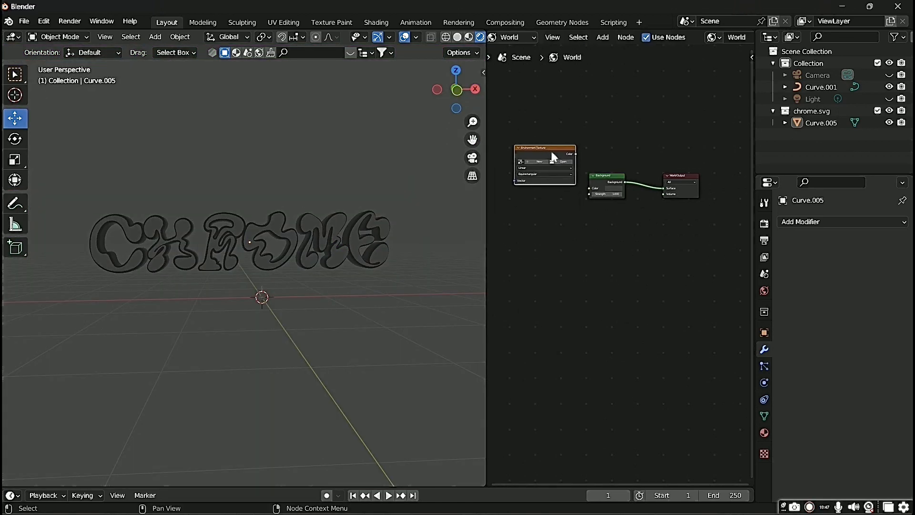
key(x)
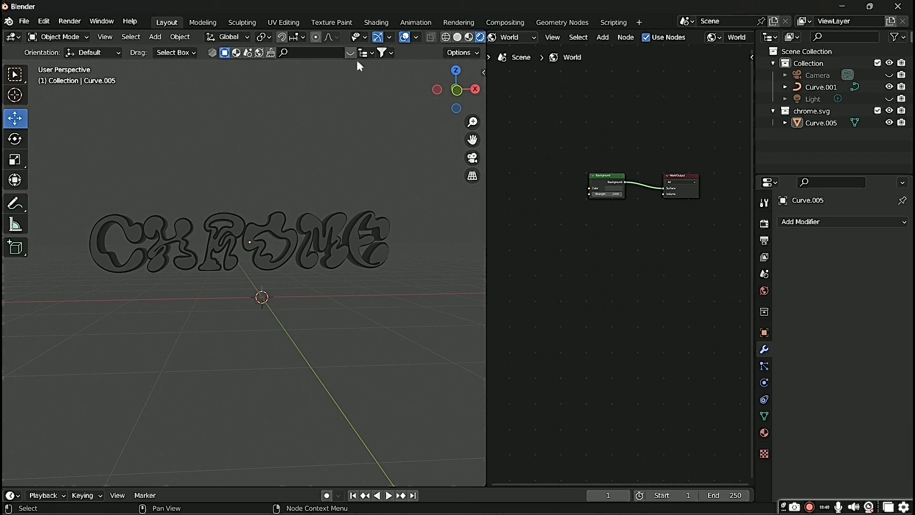
scroll(627, 268, up, 2)
middle_drag(394, 255, 325, 290)
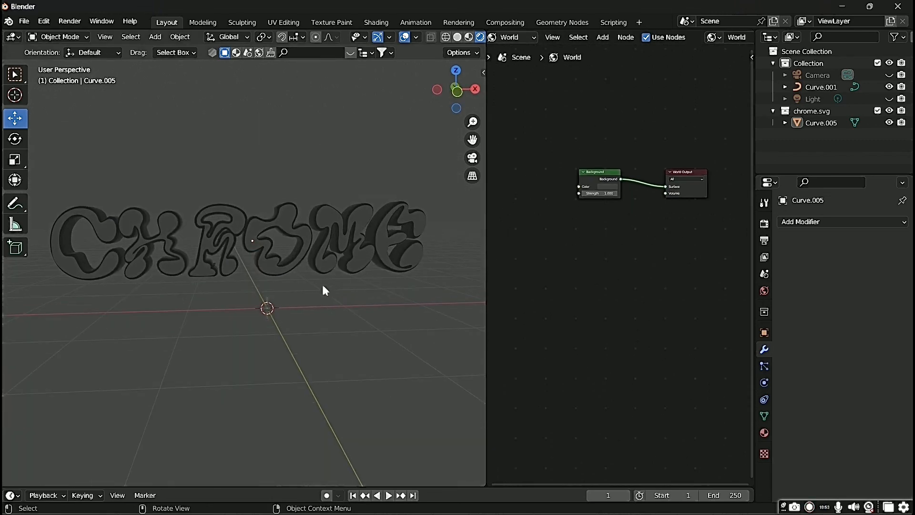
- Add an Environment Texture node before the world's Background node and connect its Color output to the Background Color
scroll(541, 239, up, 2)
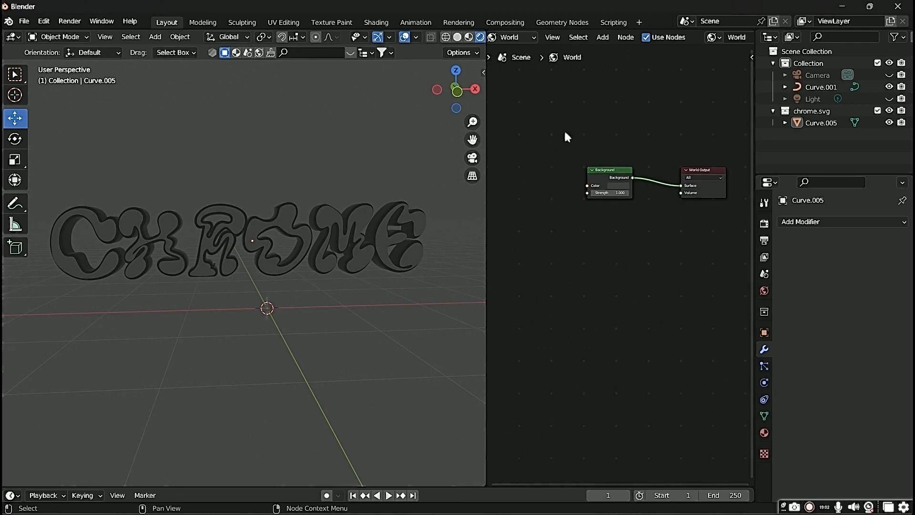
click(603, 37)
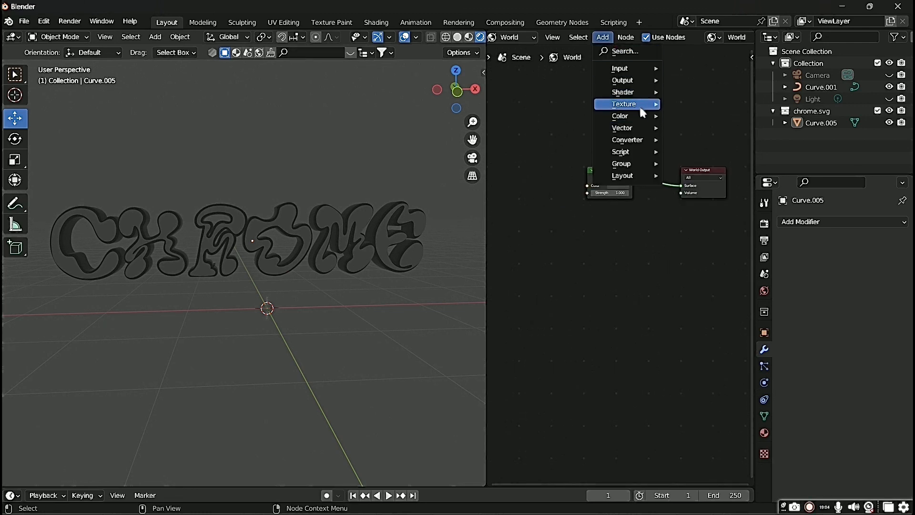
mouse_move(641, 106)
click(701, 127)
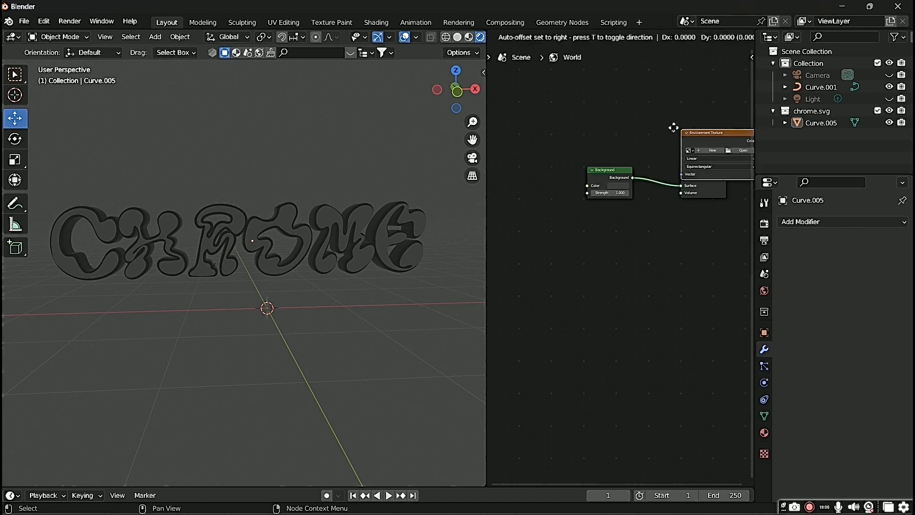
click(559, 159)
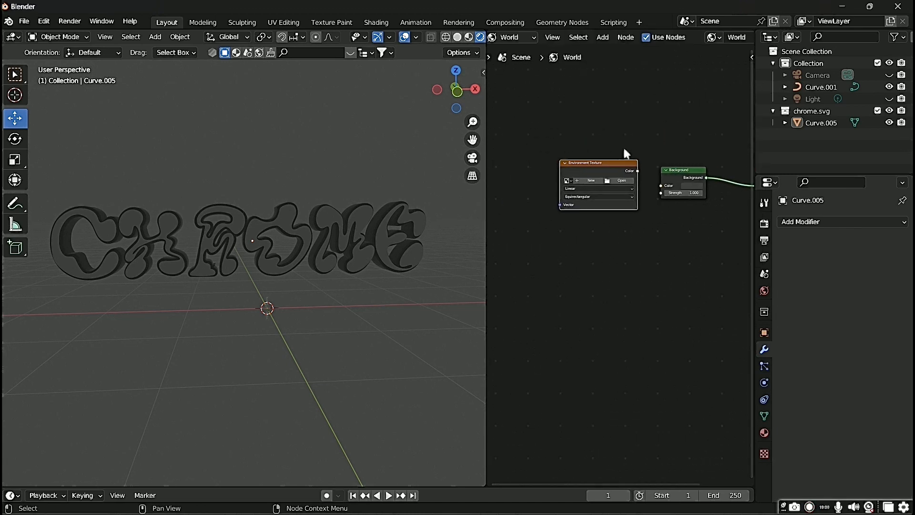
scroll(625, 138, up, 1)
middle_drag(635, 150, 596, 137)
scroll(598, 142, up, 1)
drag(592, 138, 621, 156)
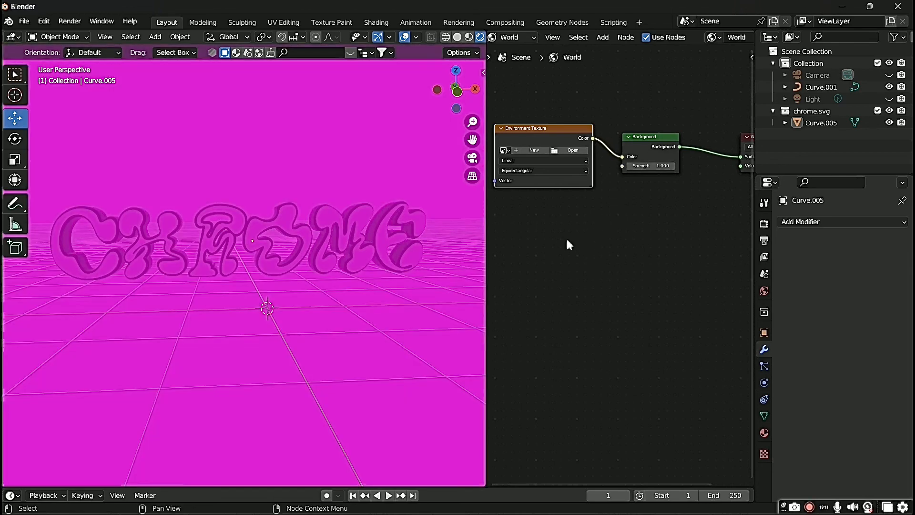
- Load roof_garden_4k.exr from the blender HDRI folder into the Environment Texture node
middle_drag(566, 241, 588, 243)
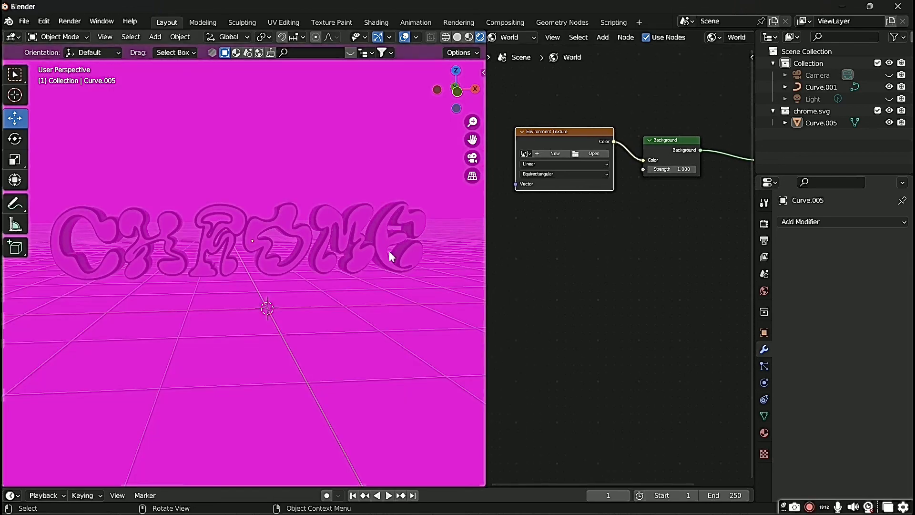
middle_drag(356, 240, 343, 254)
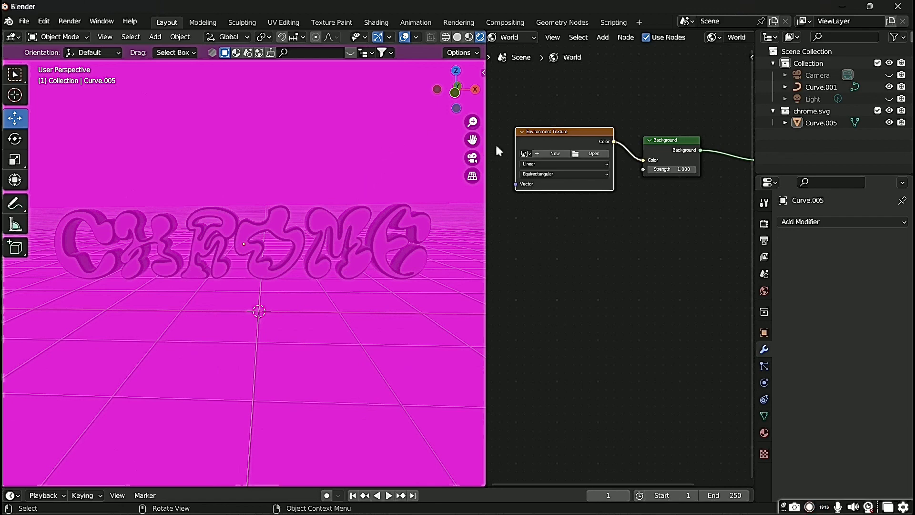
click(594, 155)
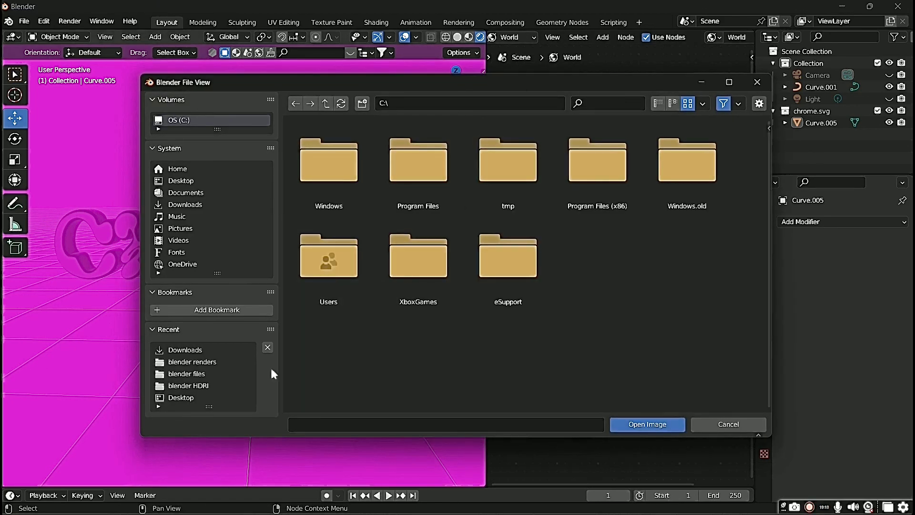
click(200, 388)
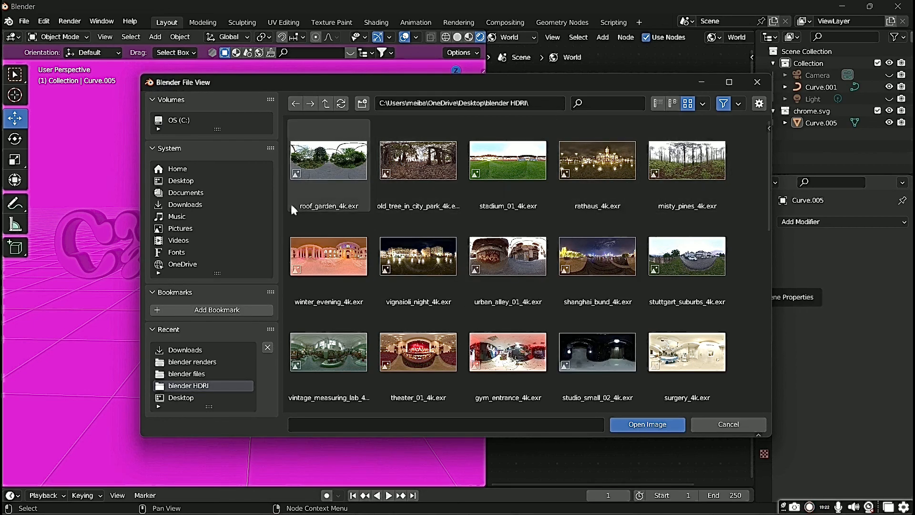
scroll(524, 261, down, 2)
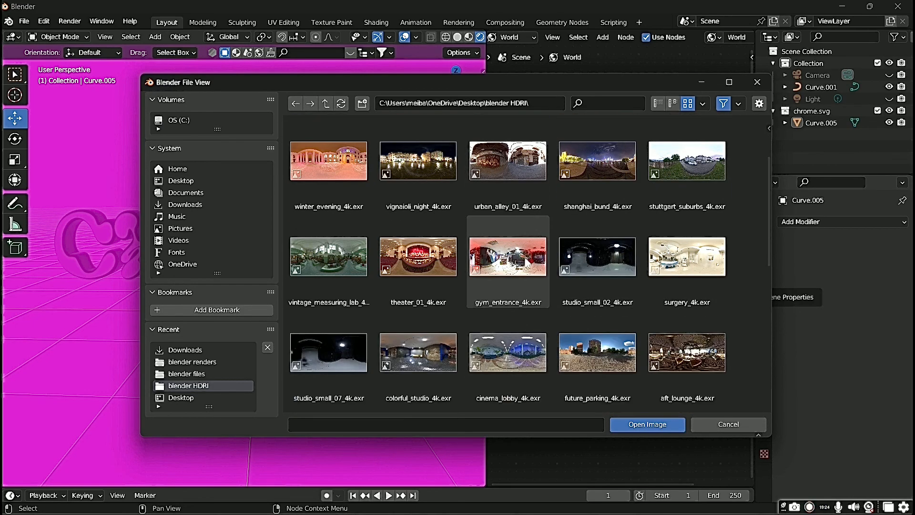
scroll(530, 257, down, 1)
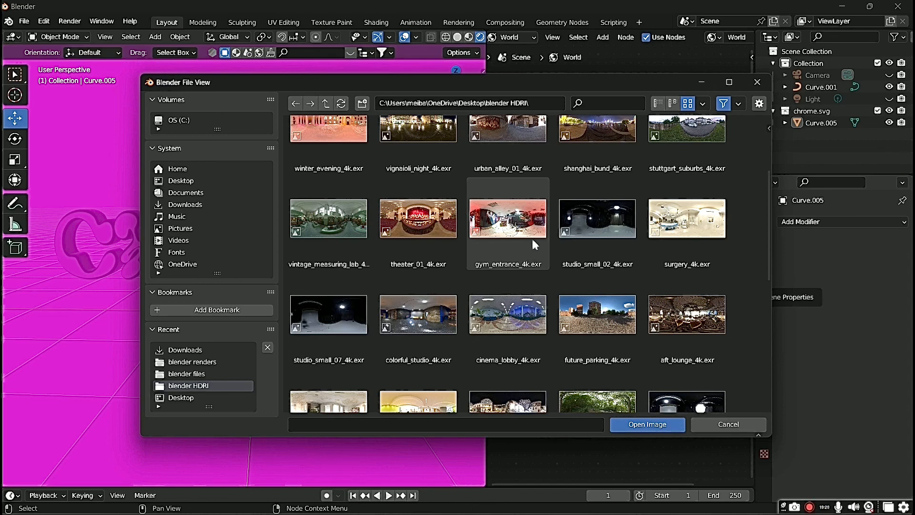
scroll(532, 238, down, 1)
scroll(530, 236, up, 4)
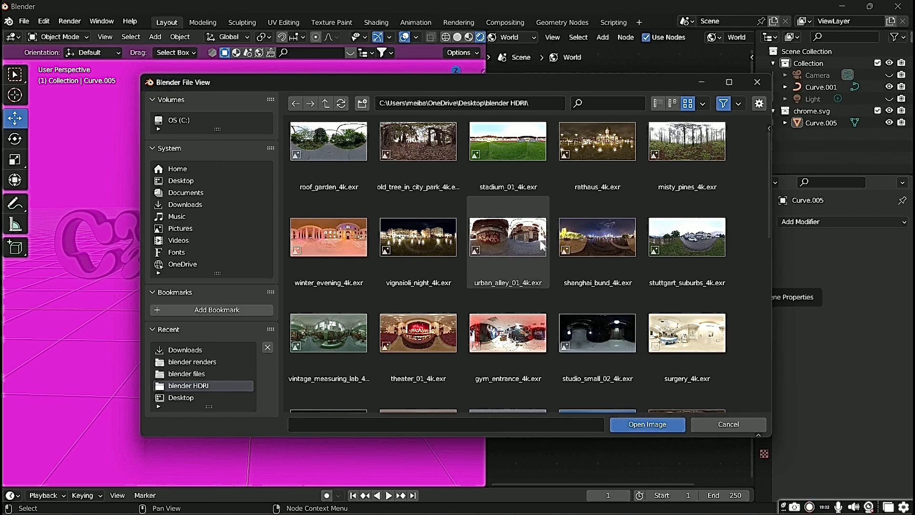
scroll(538, 239, down, 8)
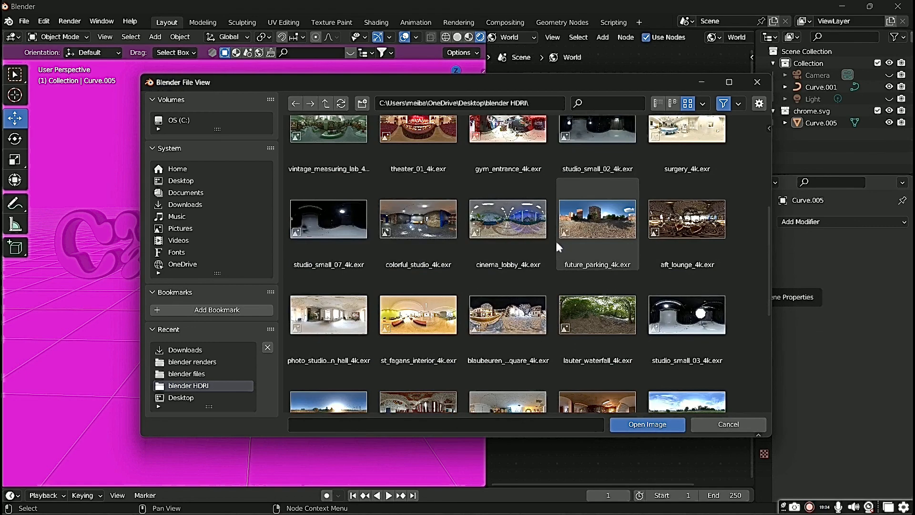
scroll(566, 240, down, 3)
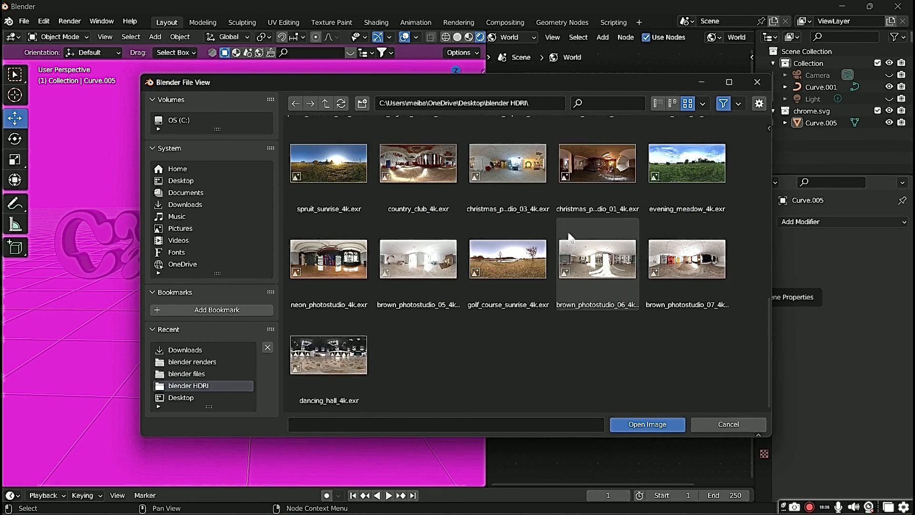
scroll(563, 243, up, 2)
scroll(565, 244, up, 8)
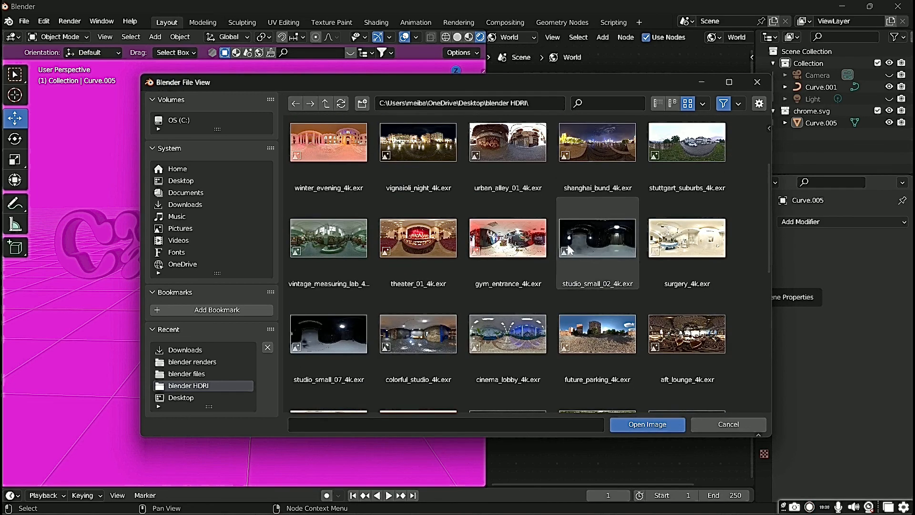
scroll(548, 252, up, 2)
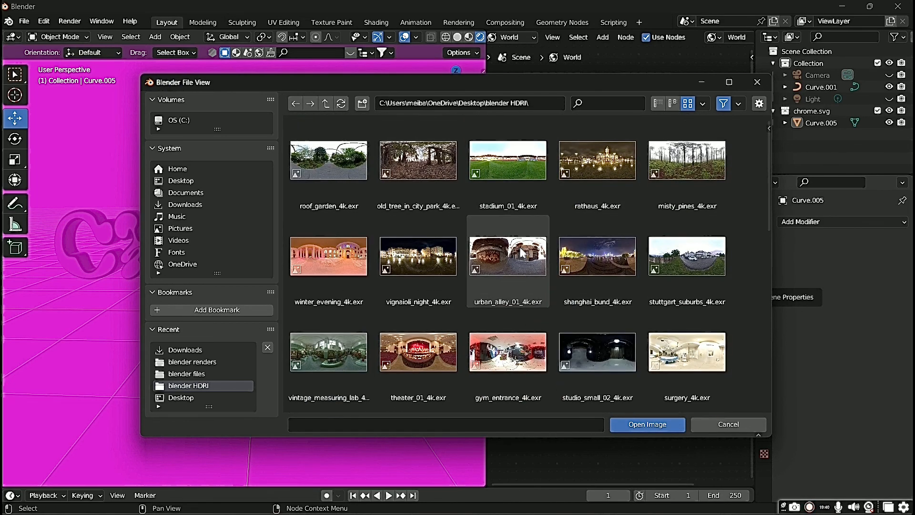
click(344, 175)
click(647, 424)
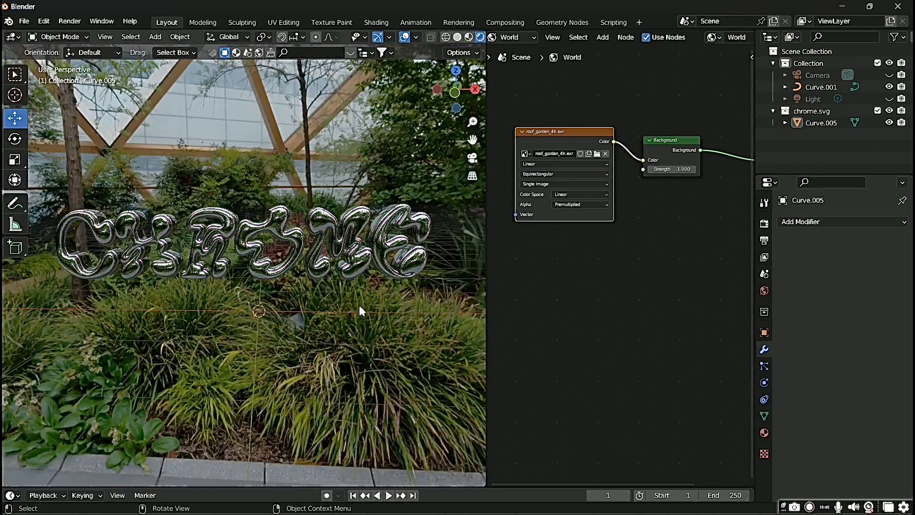
- Try winter_evening_4k.exr as the environment image and check its reflections on the lettering
scroll(316, 339, down, 1)
middle_drag(316, 339, 331, 305)
scroll(323, 306, up, 4)
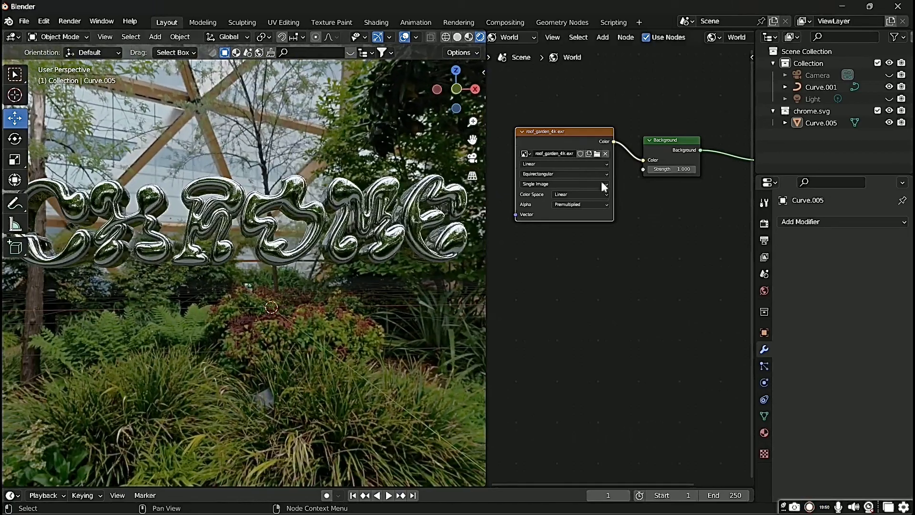
click(596, 155)
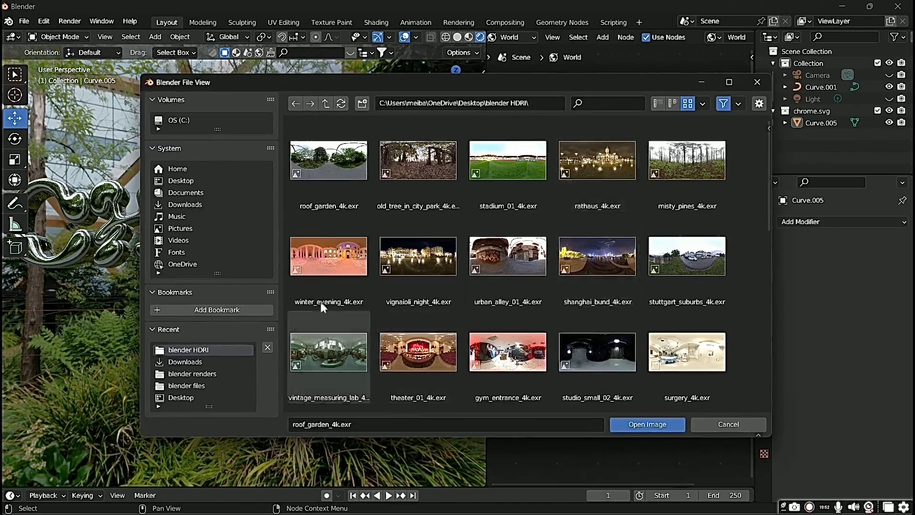
double_click(342, 266)
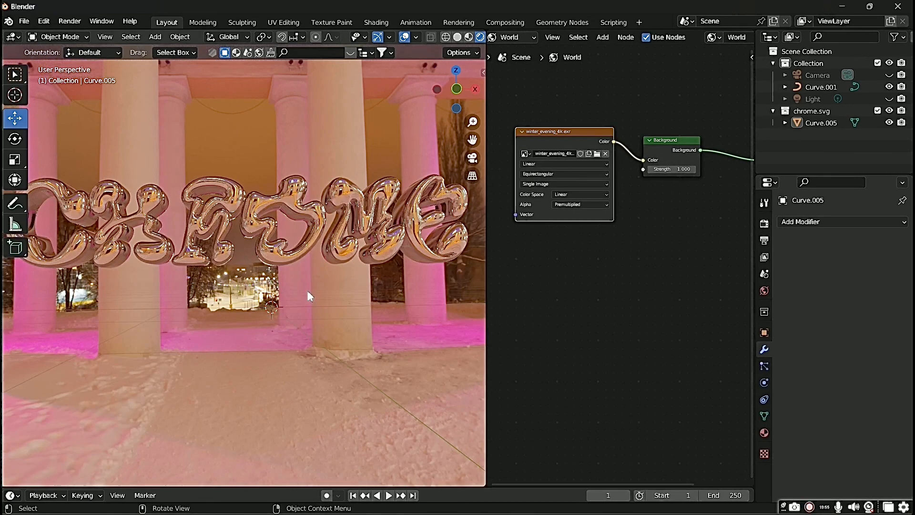
middle_drag(310, 296, 362, 285)
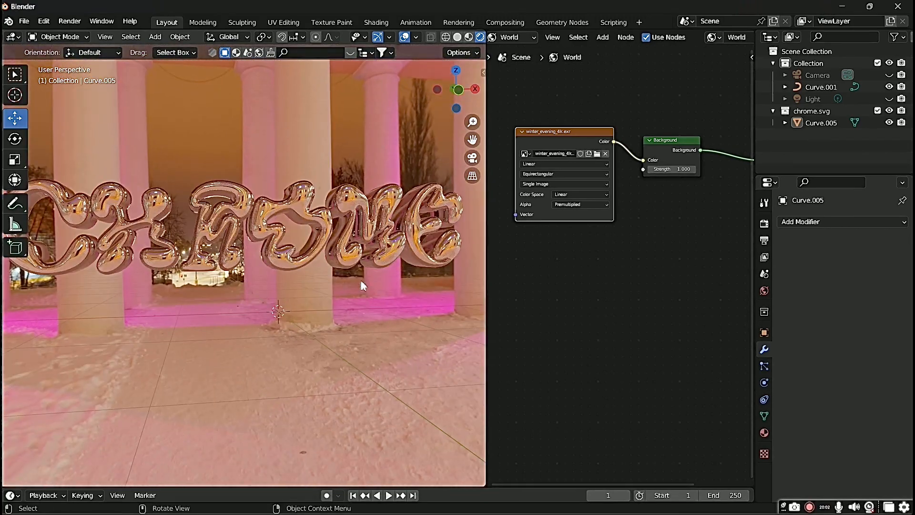
- Switch the environment image back to roof_garden_4k.exr and inspect the lettering's reflections
click(596, 153)
double_click(327, 160)
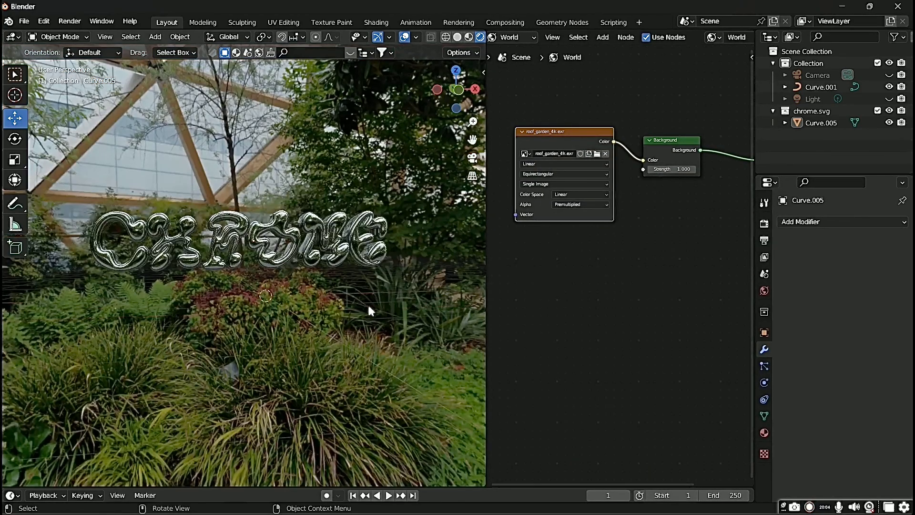
mouse_move(368, 306)
middle_down()
mouse_move(333, 312)
mouse_move(363, 305)
middle_up()
scroll(363, 305, up, 2)
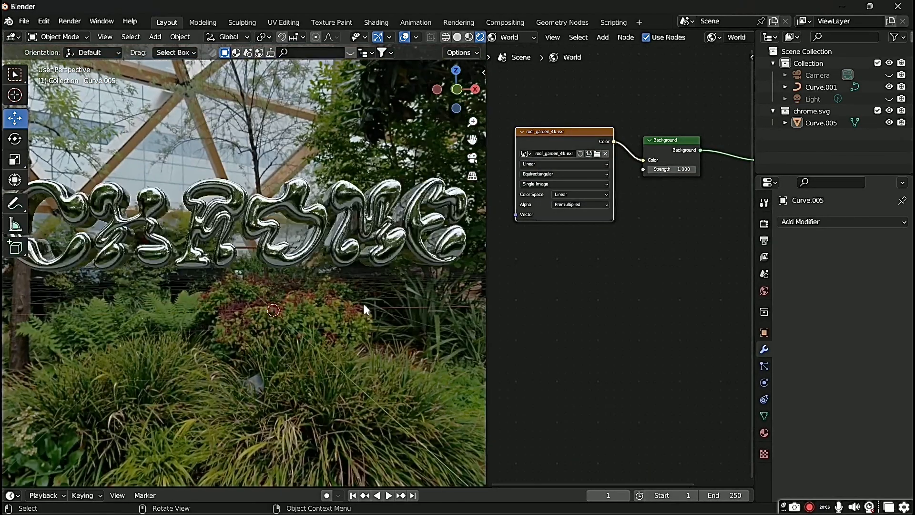
scroll(360, 301, down, 2)
scroll(424, 43, down, 2)
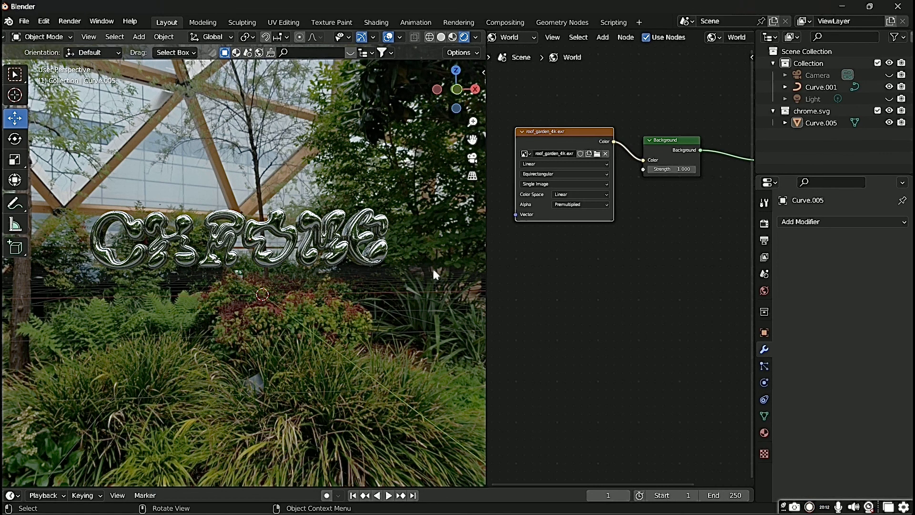
- Add a mesh plane below the lettering and rotate it 90 degrees about the X axis so it stands upright
middle_drag(433, 272, 15, 268)
scroll(64, 289, up, 2)
scroll(95, 288, down, 2)
middle_drag(146, 281, 129, 297)
scroll(123, 302, down, 2)
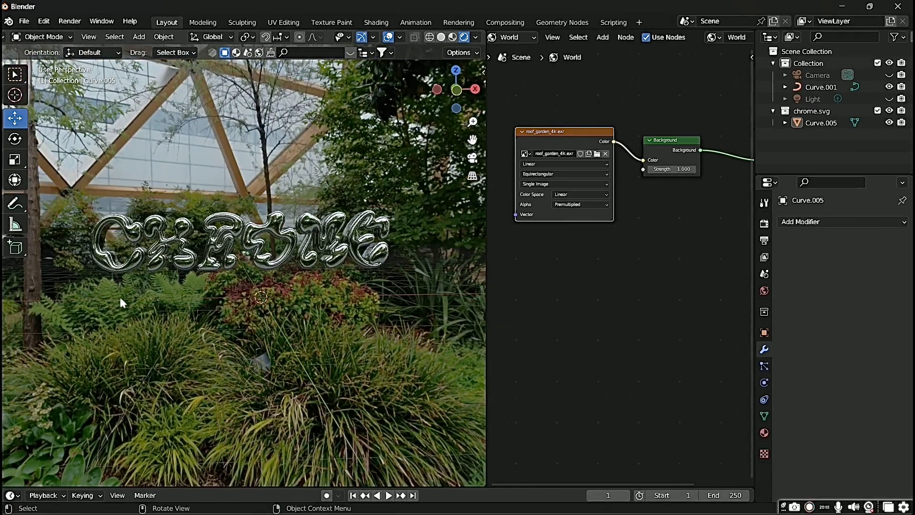
click(145, 38)
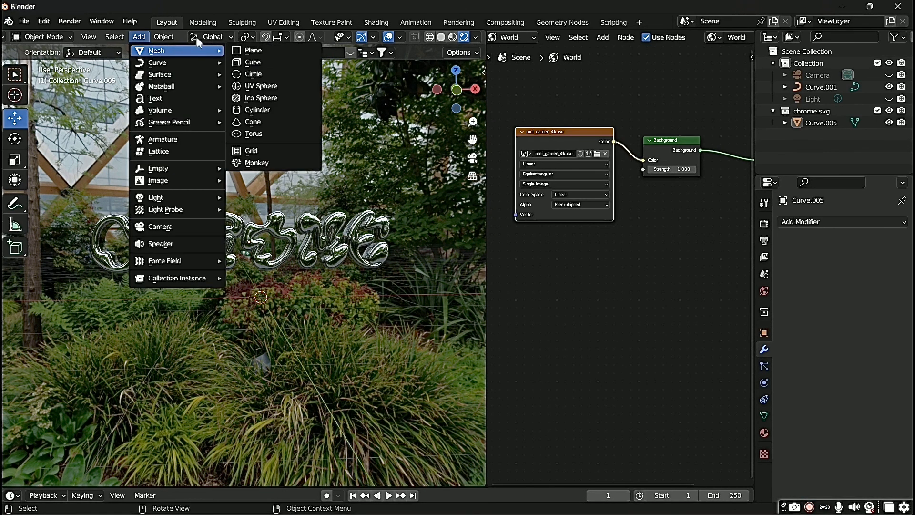
click(253, 50)
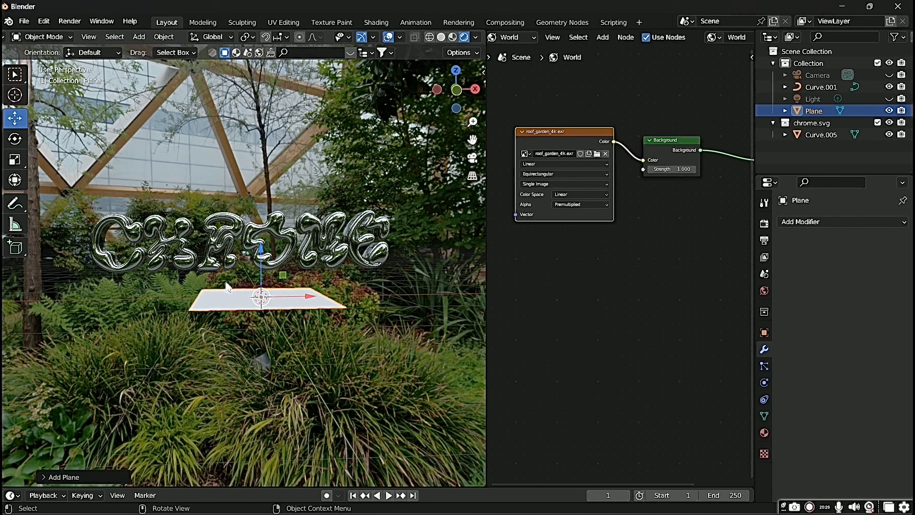
text(rx)
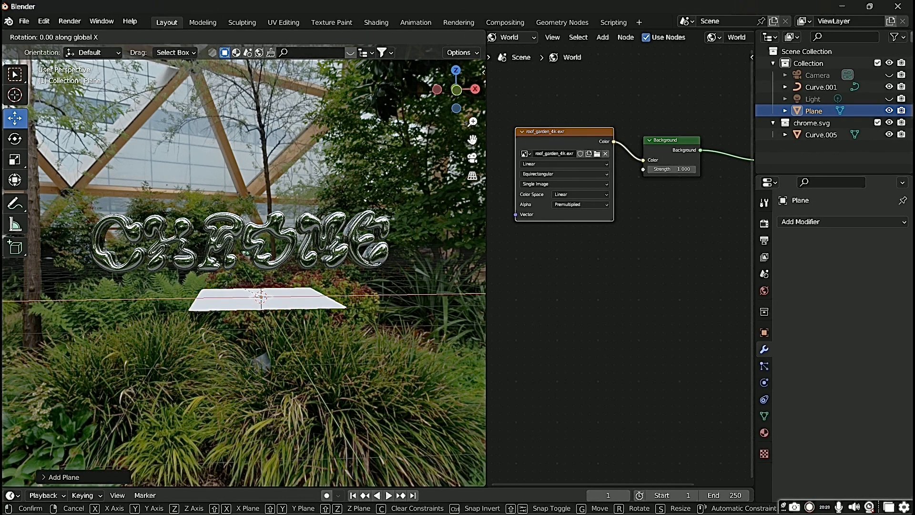
text(90)
key(Return)
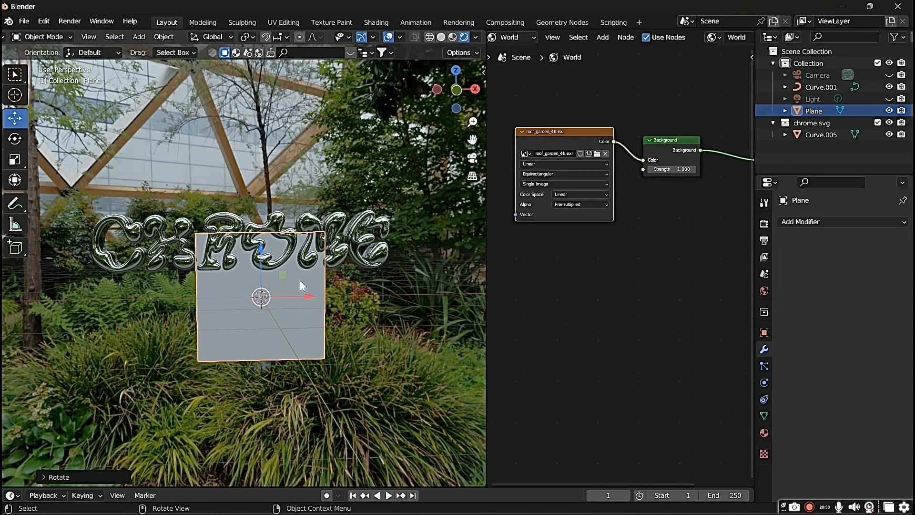
- Scale the plane up into a backdrop larger than the lettering and move it back behind the letters
key(s)
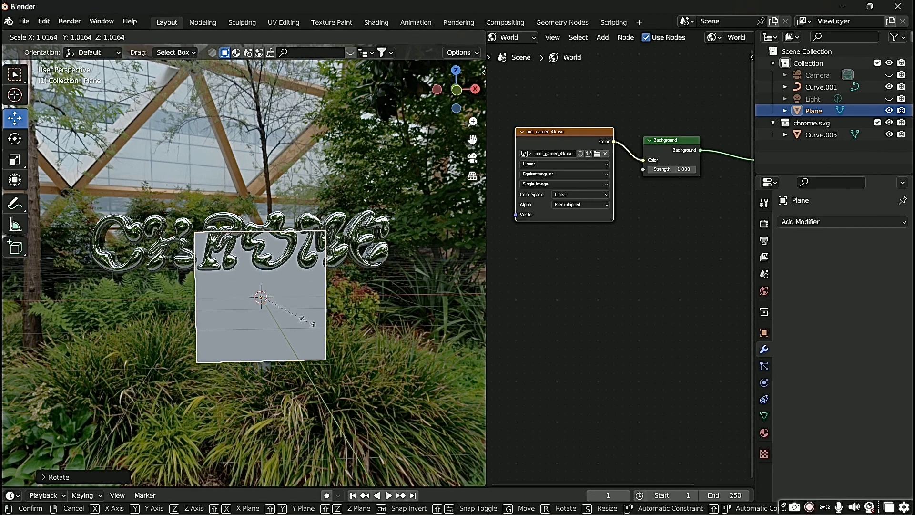
click(438, 283)
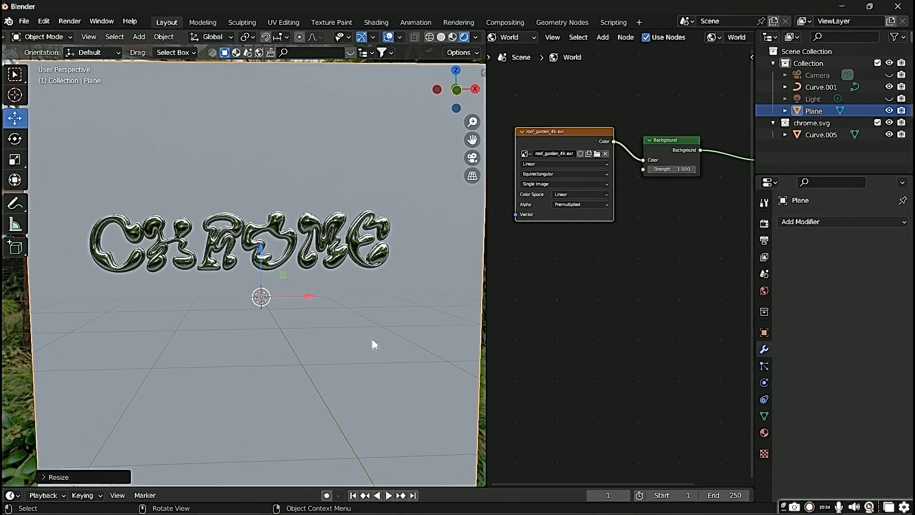
middle_drag(373, 343, 231, 279)
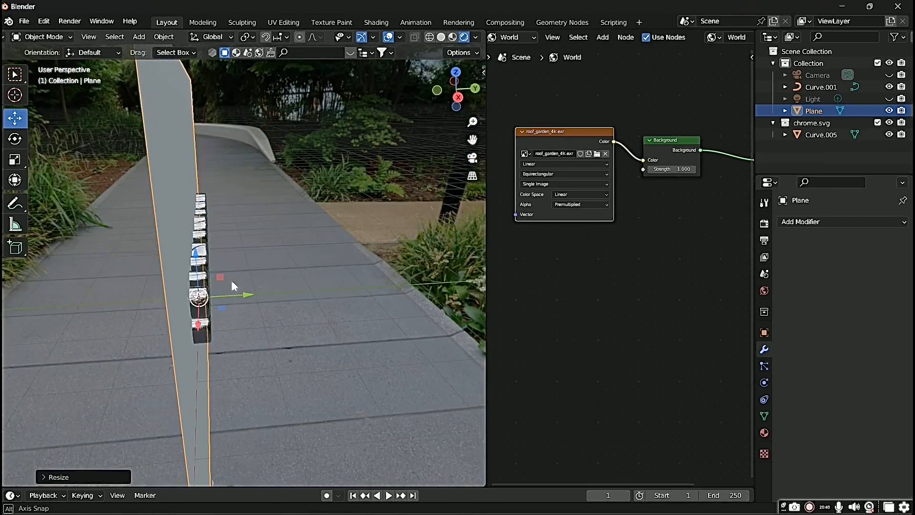
key(g)
click(119, 314)
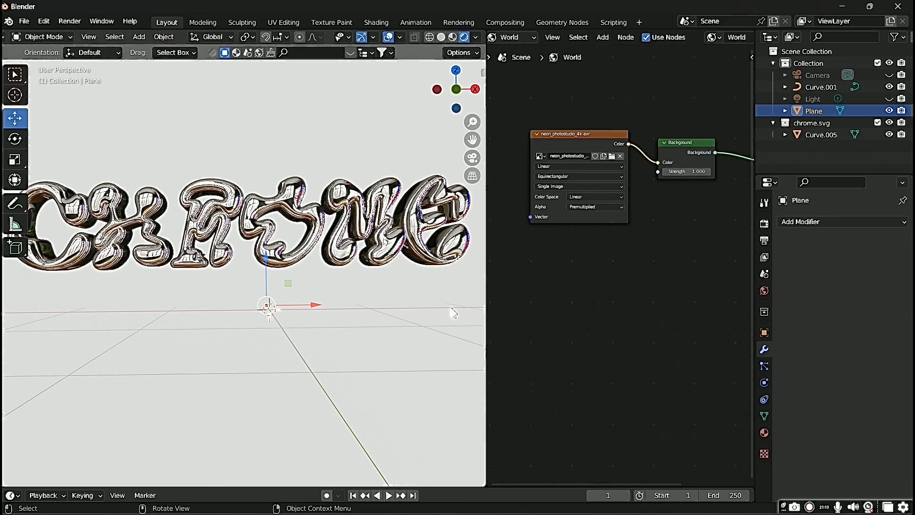
- Compare world Background strengths of 0.7 and 1.1 on the lettering and backdrop, and set the strength to 0.8
scroll(394, 345, down, 3)
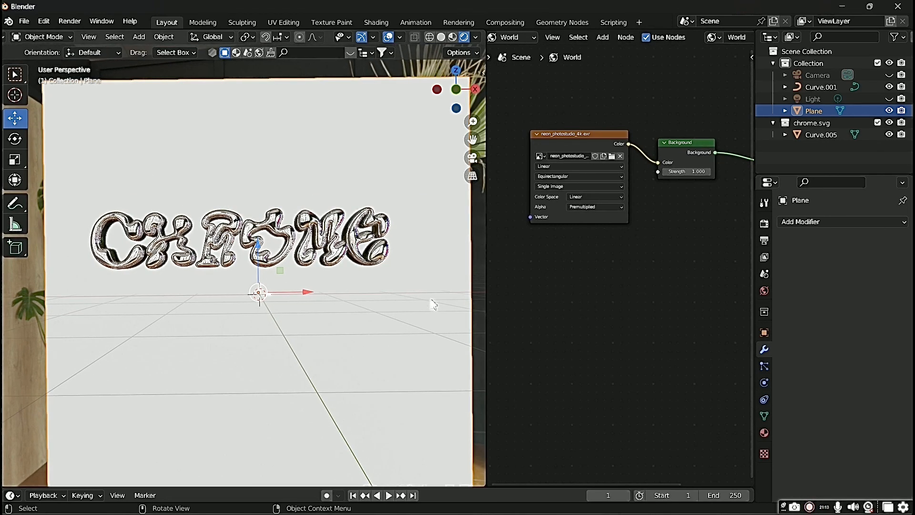
middle_drag(679, 236, 649, 255)
scroll(549, 285, up, 4)
scroll(629, 200, up, 1)
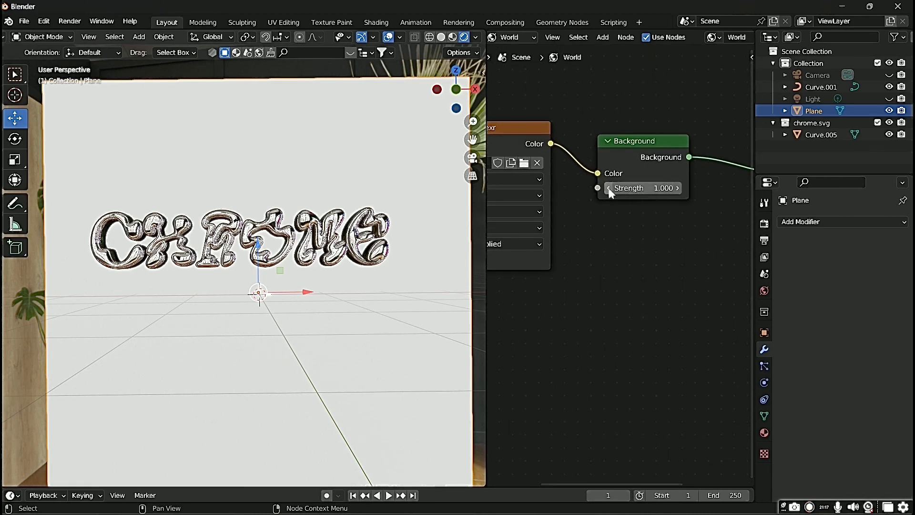
click(607, 185)
text(0.8)
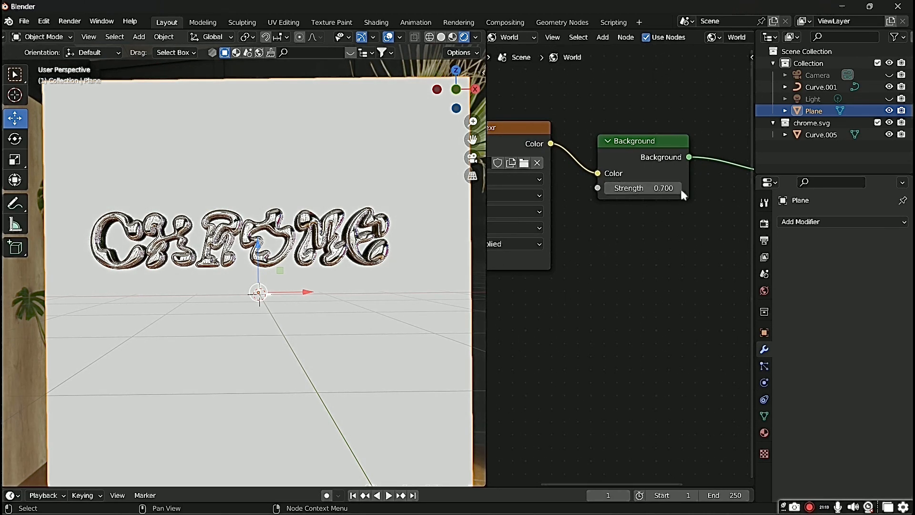
key(Return)
click(678, 189)
click(677, 189)
click(678, 189)
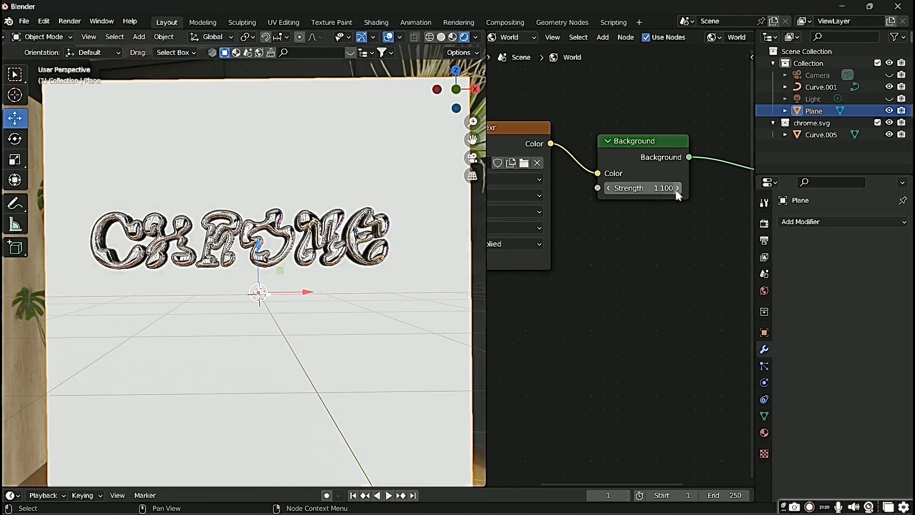
click(608, 186)
click(608, 186)
click(609, 187)
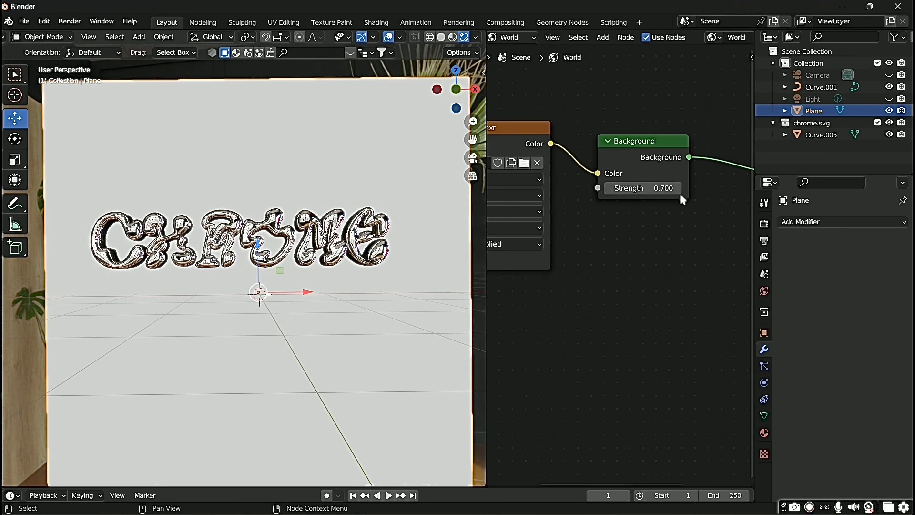
middle_drag(384, 343, 406, 330)
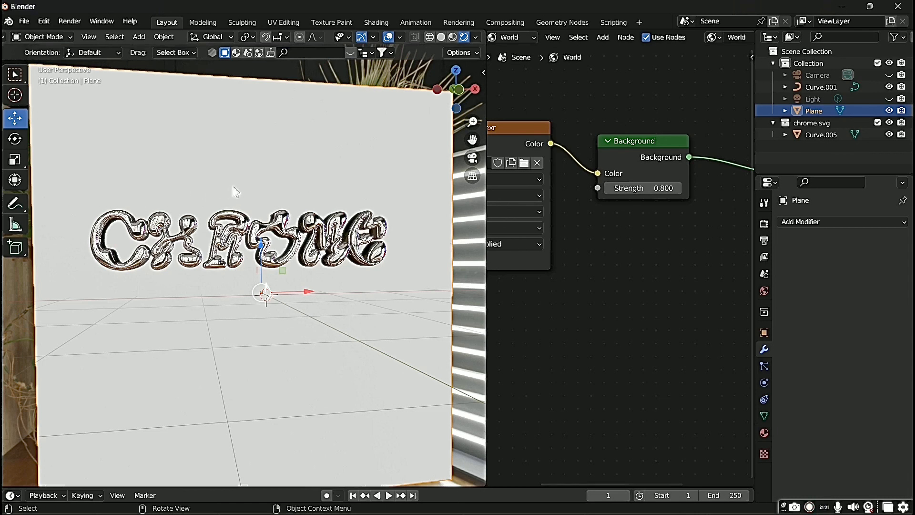
- Shift the backdrop plane slightly sideways behind the lettering, towards the letter C
scroll(292, 195, down, 3)
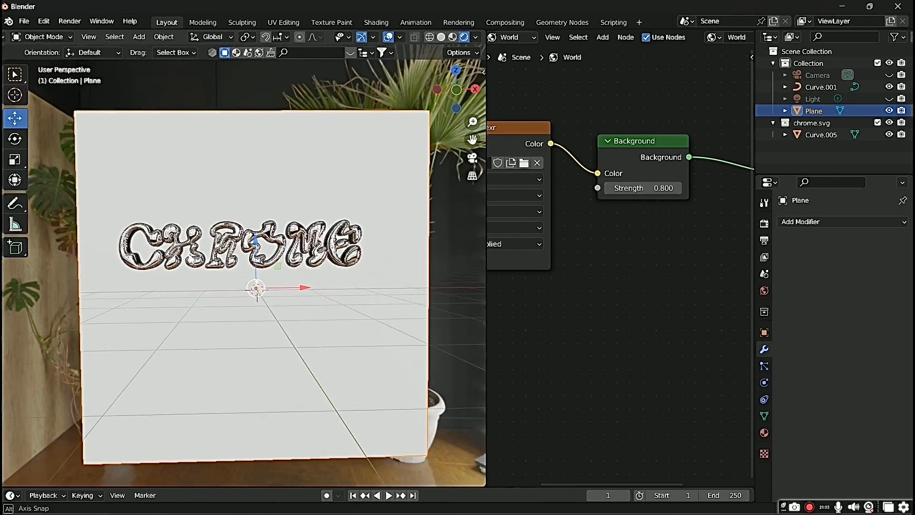
scroll(249, 279, up, 5)
key(g)
click(274, 300)
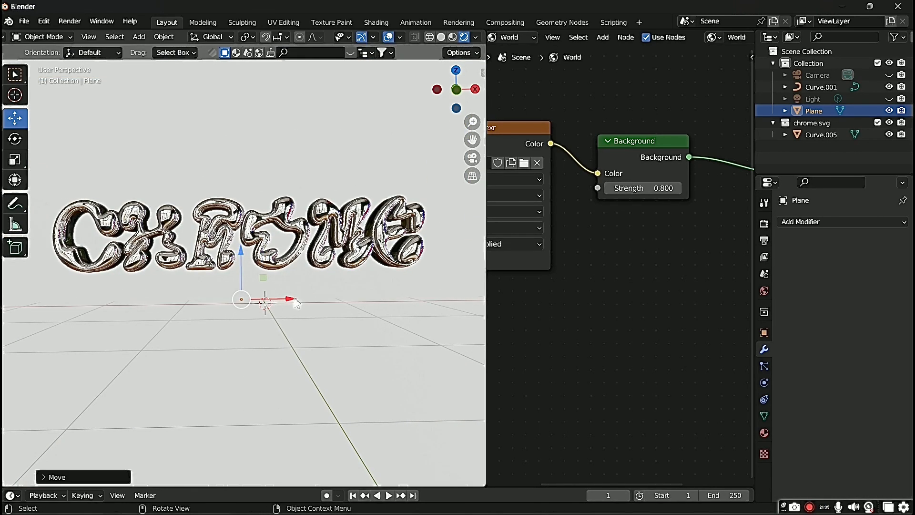
scroll(290, 307, down, 3)
- Switch the shader nodes from World to Object and create a new material for the backdrop plane
click(233, 178)
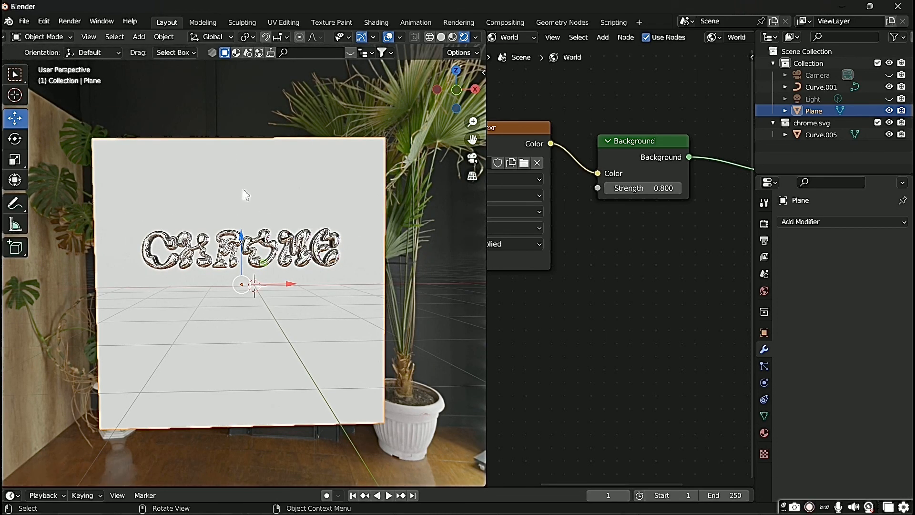
click(516, 37)
click(524, 51)
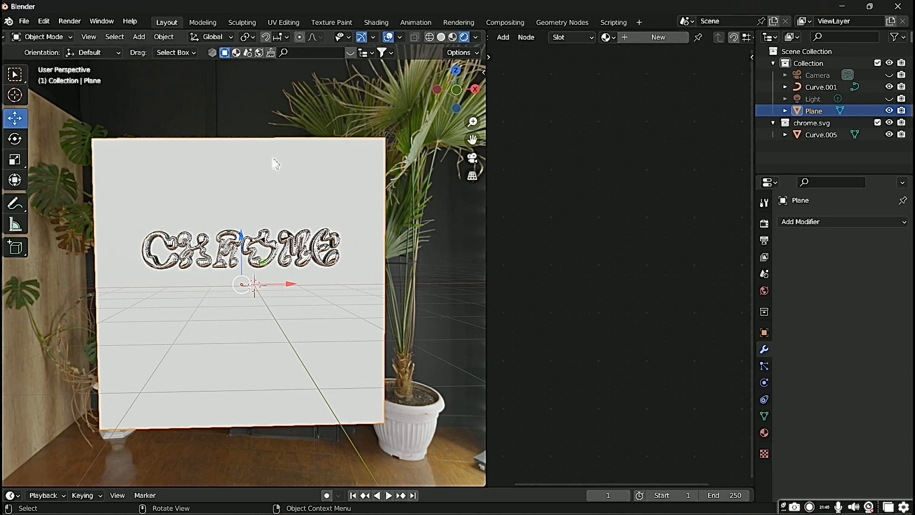
click(650, 38)
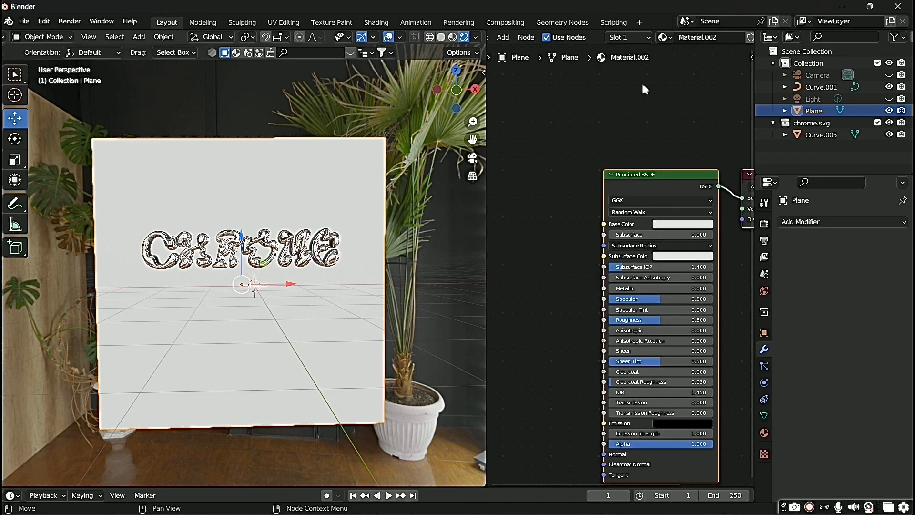
key(Home)
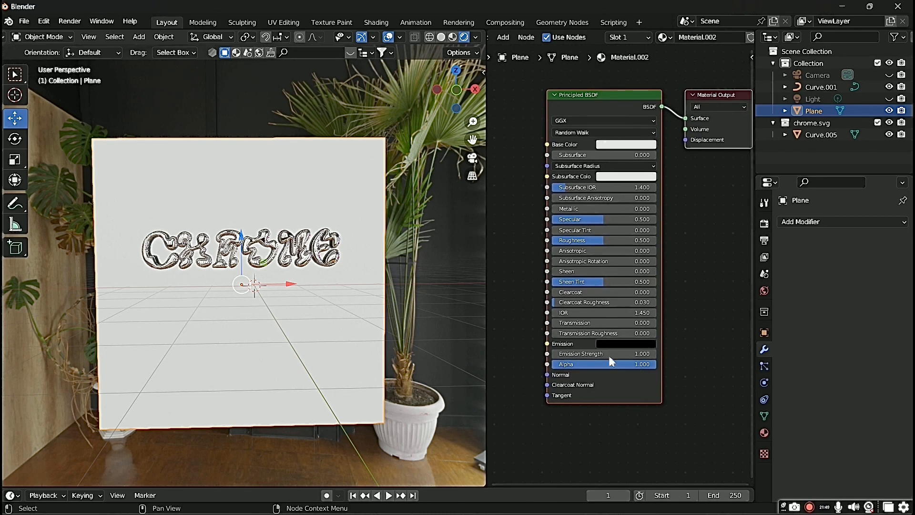
- Check the material nodes of the two lettering objects, Curve.005 and Curve.001, and reselect the backdrop plane
click(303, 241)
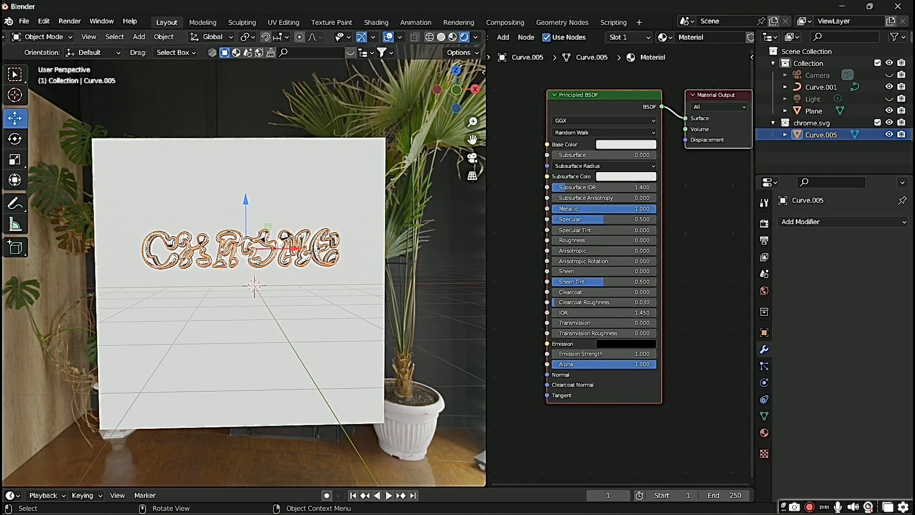
click(276, 242)
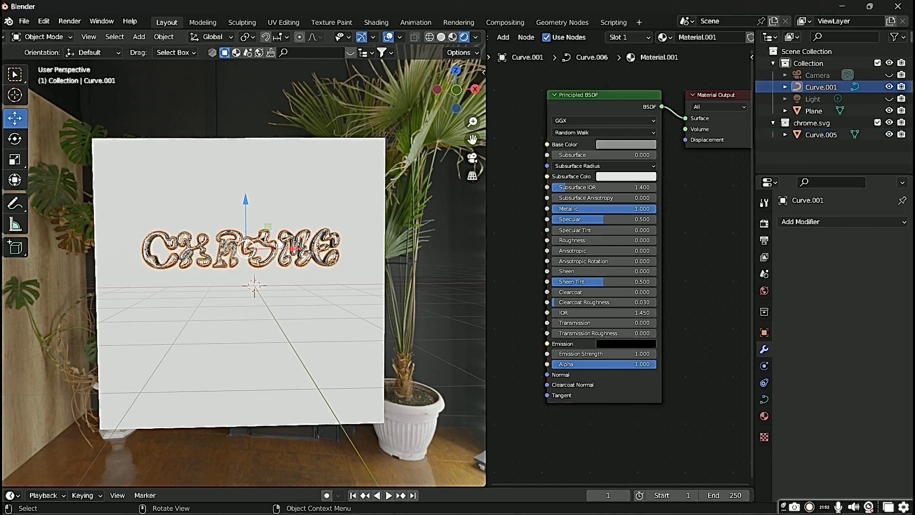
click(294, 184)
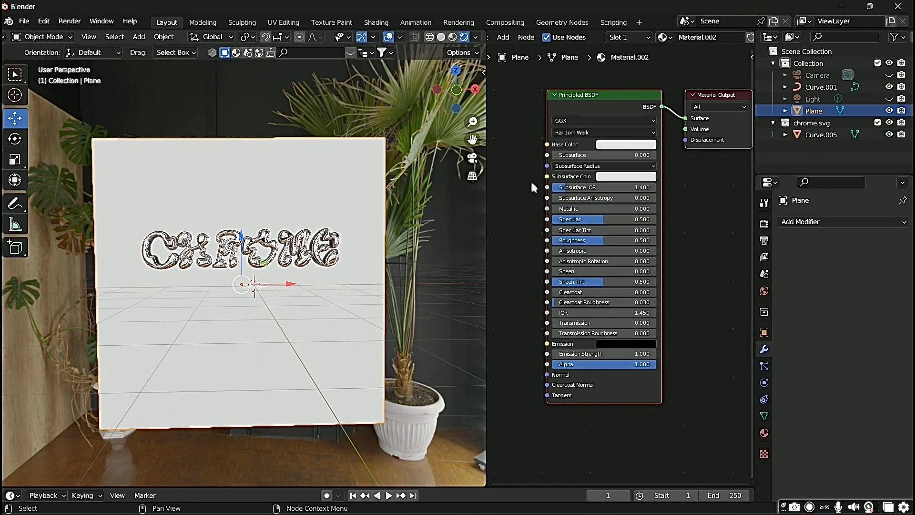
- Add a Mix color node to the plane's material and connect its Color output to the Principled BSDF's Base Color
scroll(538, 255, down, 2)
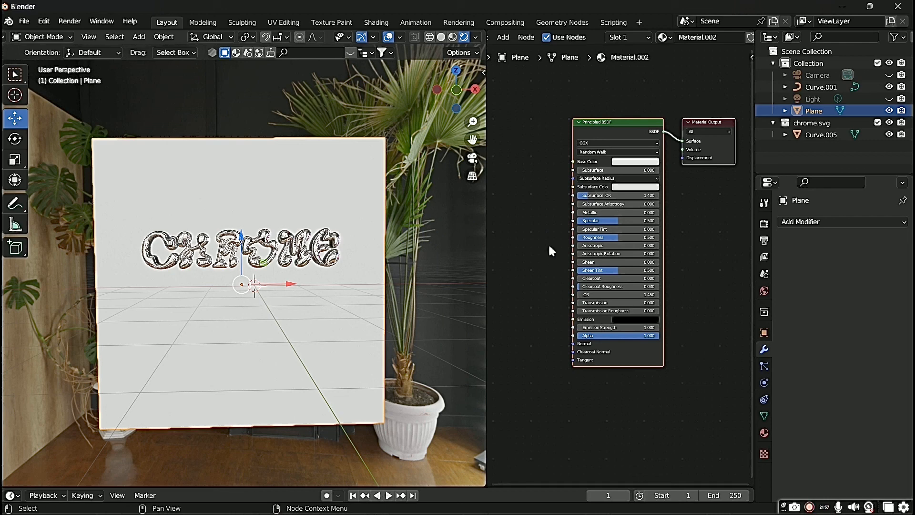
middle_drag(553, 241, 574, 236)
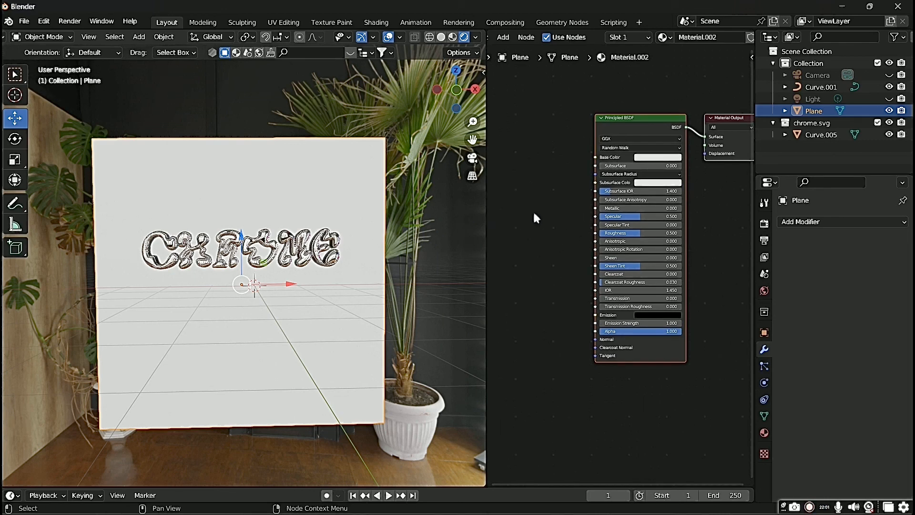
key(shift+a)
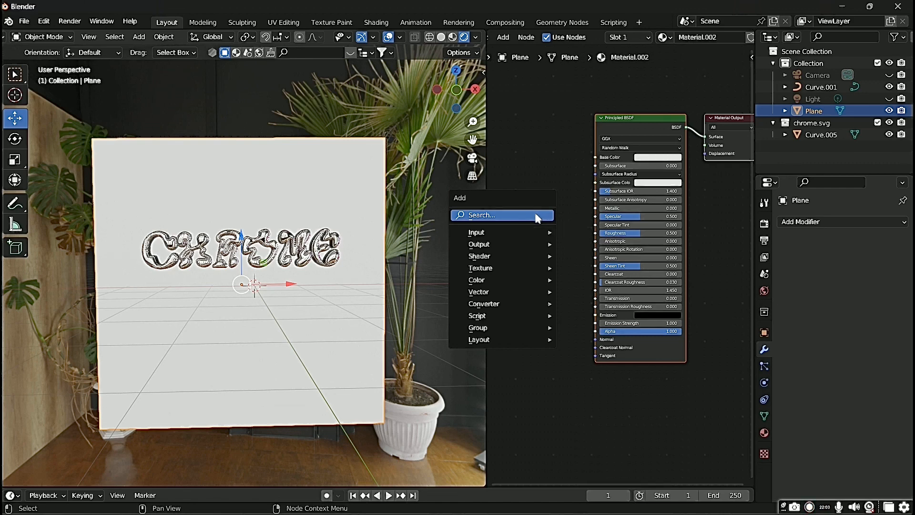
click(537, 217)
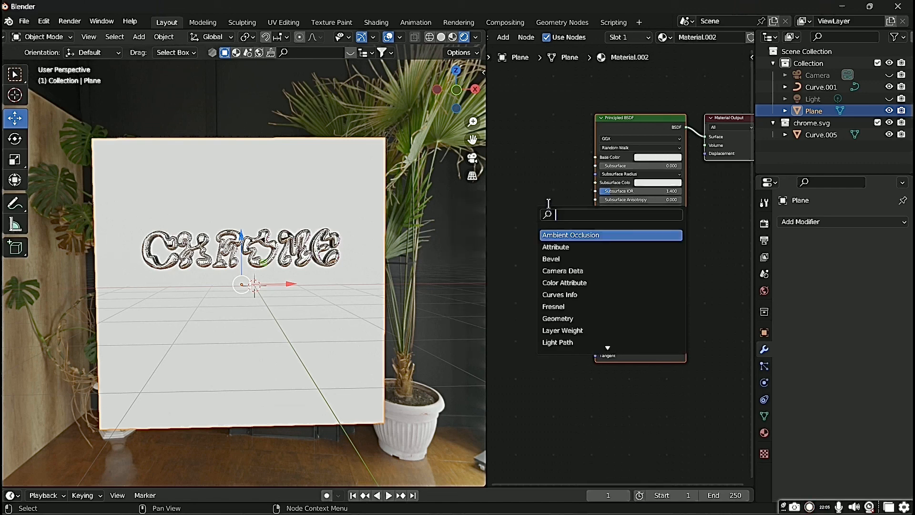
text(Mi)
click(567, 235)
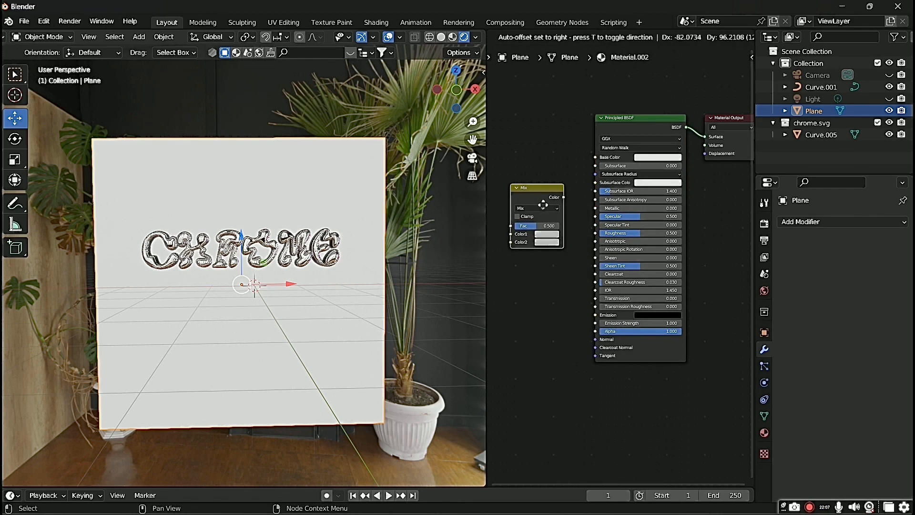
click(540, 267)
middle_drag(539, 267, 585, 270)
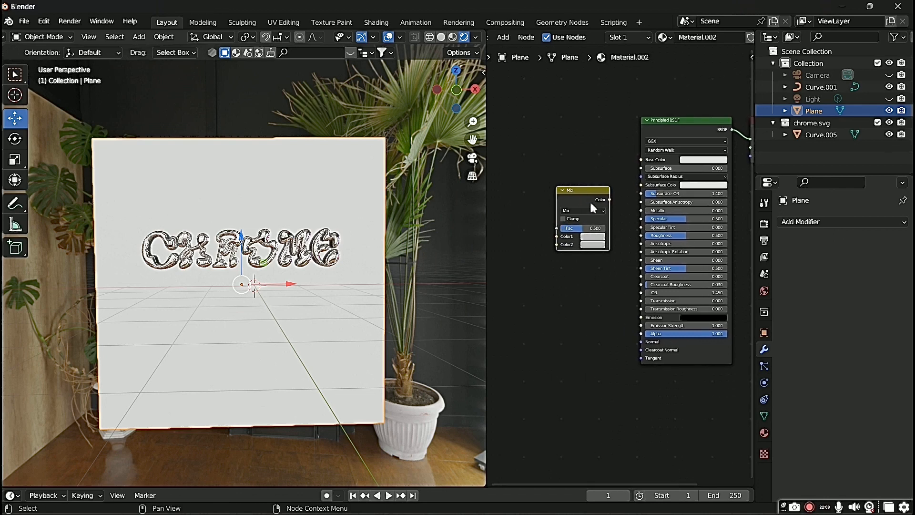
drag(610, 200, 642, 160)
- Add a Gradient Texture node and place it ahead of the Mix node in the plane's material
middle_drag(523, 217, 580, 203)
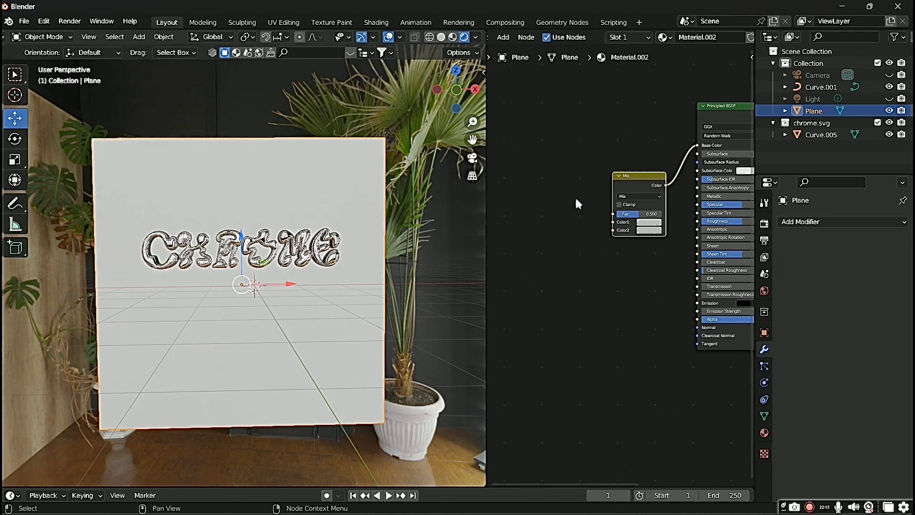
key(shift+a)
click(572, 195)
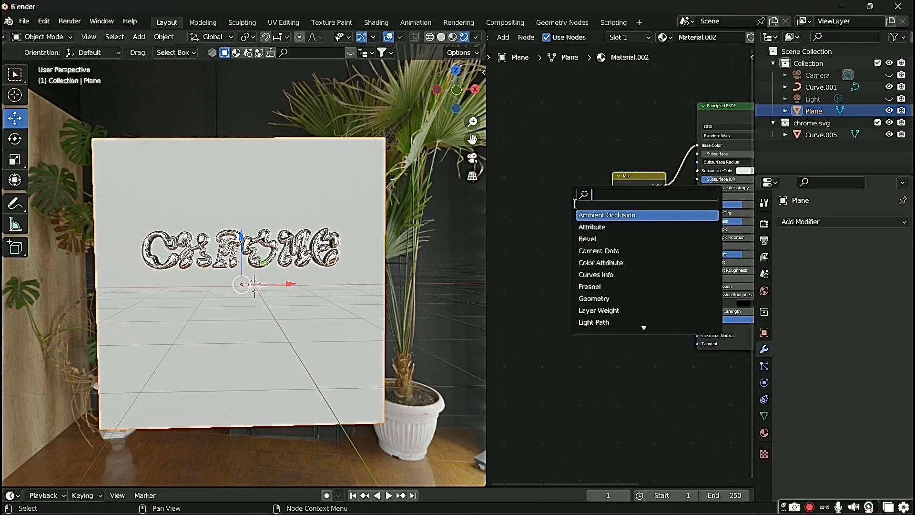
text(GRA)
click(615, 215)
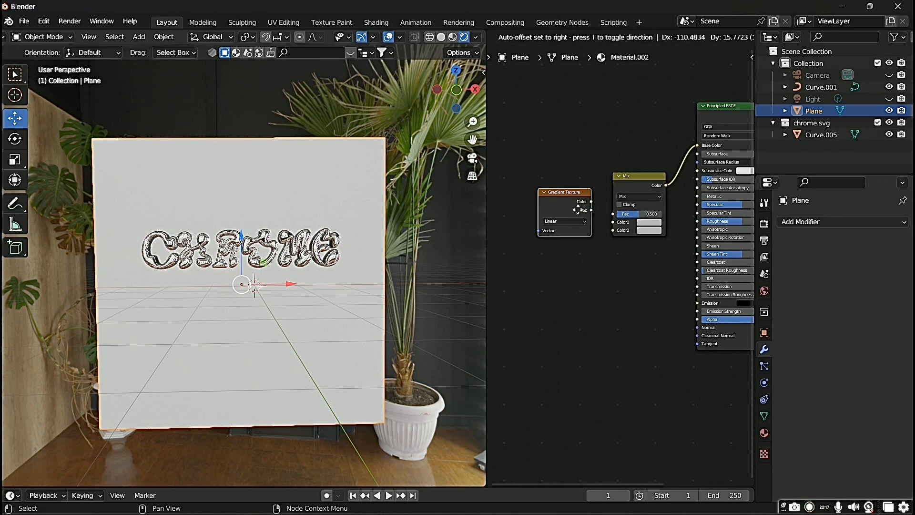
click(548, 210)
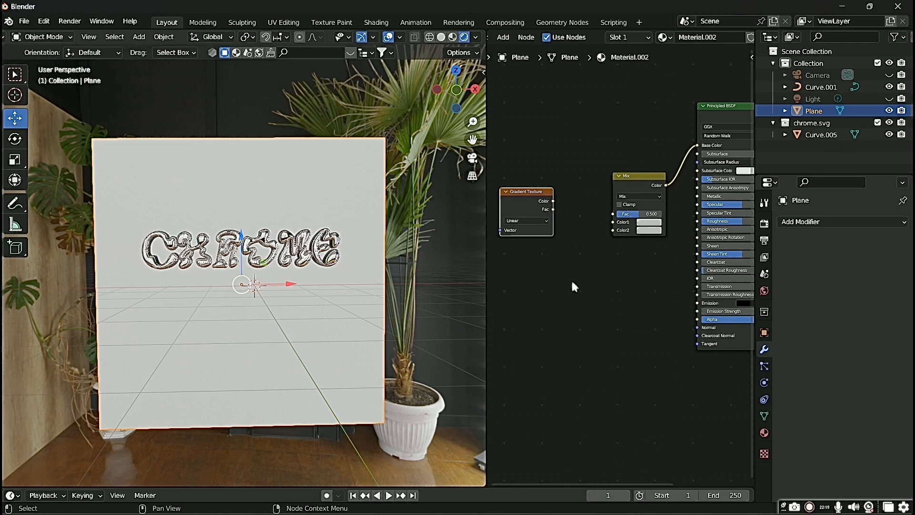
middle_drag(573, 285, 586, 286)
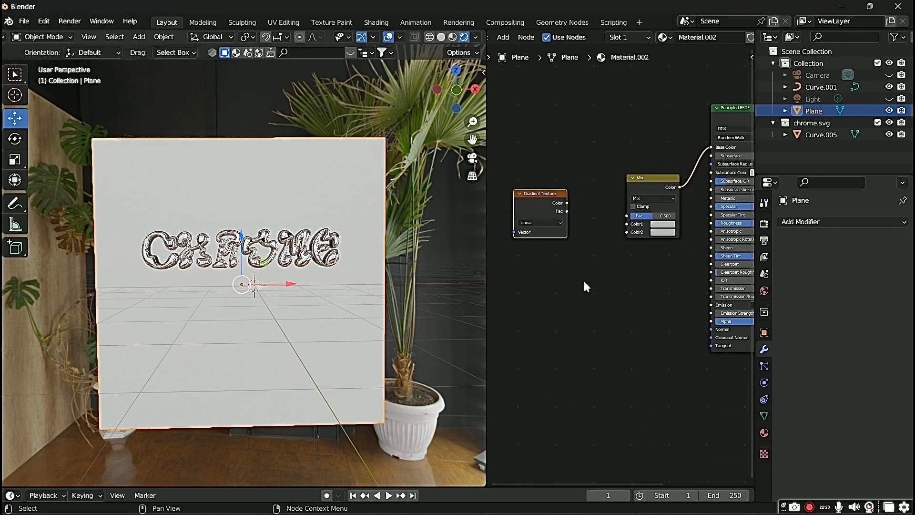
- Add a ColorRamp node and place it between the Gradient Texture and Mix nodes in the plane's material
key(shift+a)
click(578, 227)
text(c)
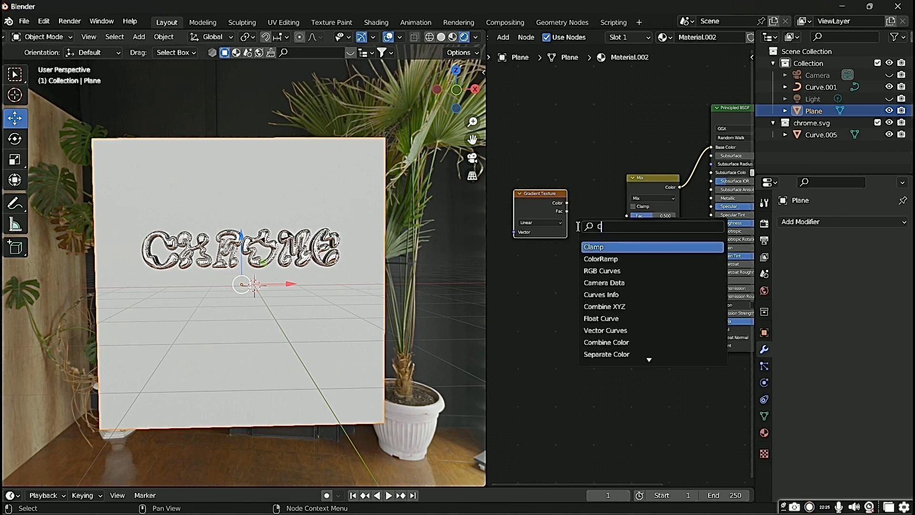
text(ol)
click(606, 246)
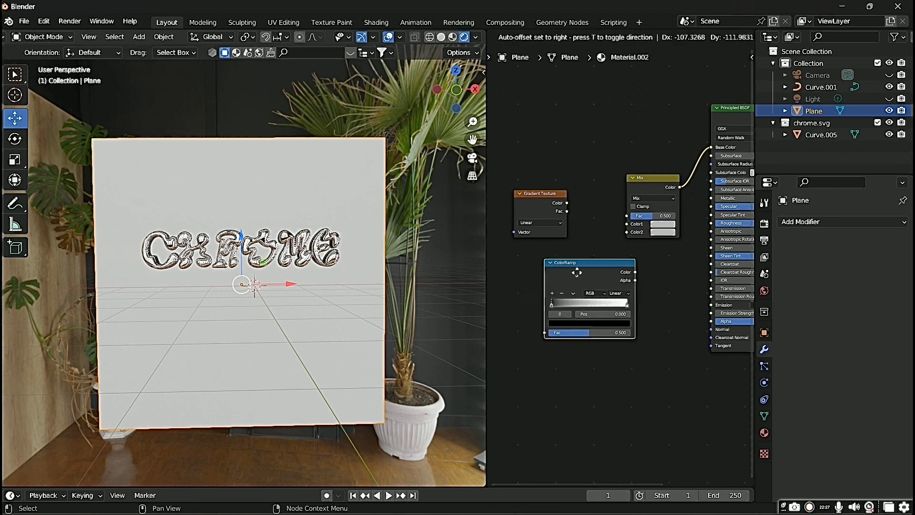
click(540, 280)
middle_drag(603, 240, 655, 233)
drag(590, 194, 522, 210)
click(598, 250)
drag(607, 256, 595, 194)
- Link the ColorRamp's Alpha output to the Mix node's Fac and the Gradient Texture's Fac to the ColorRamp's Fac input
middle_drag(618, 212, 583, 223)
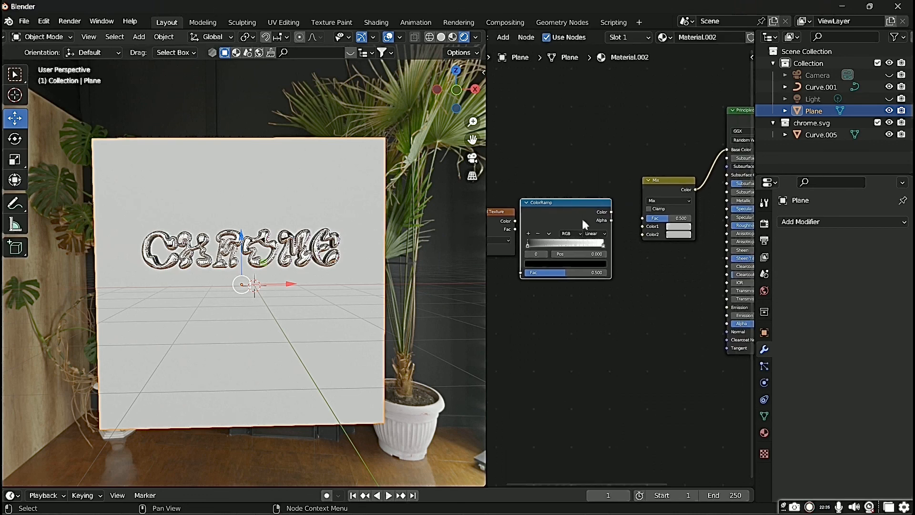
drag(612, 220, 643, 218)
middle_drag(603, 198, 659, 183)
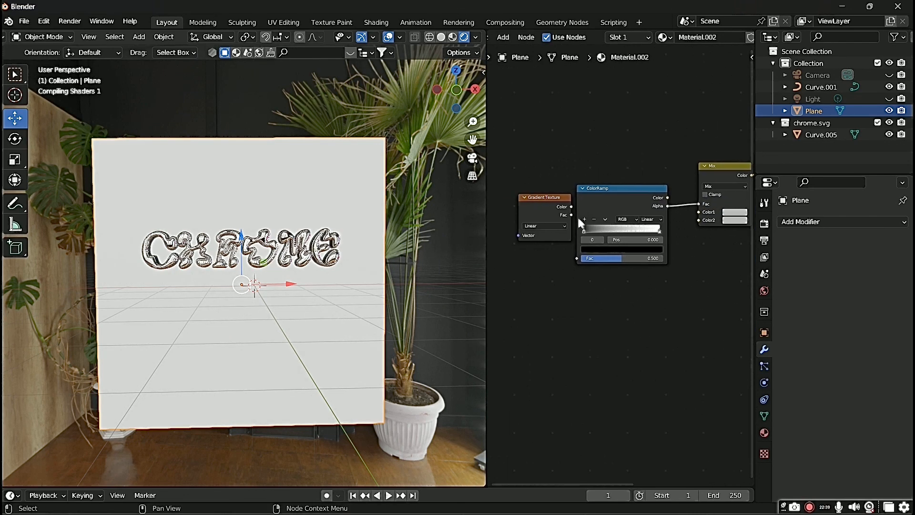
drag(572, 215, 577, 258)
drag(540, 213, 519, 216)
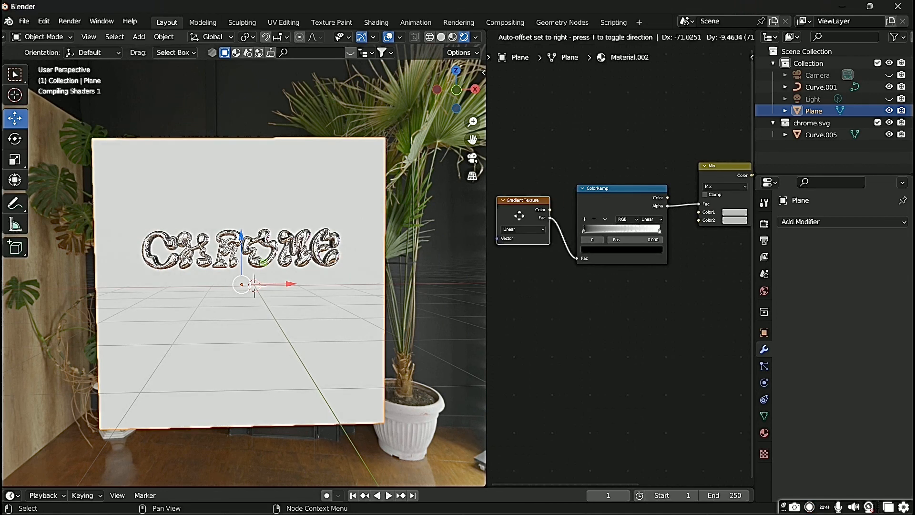
- Relink the Mix node's Fac to the ColorRamp's Color output and set Color1 to turquoise
middle_drag(579, 173, 521, 180)
click(681, 219)
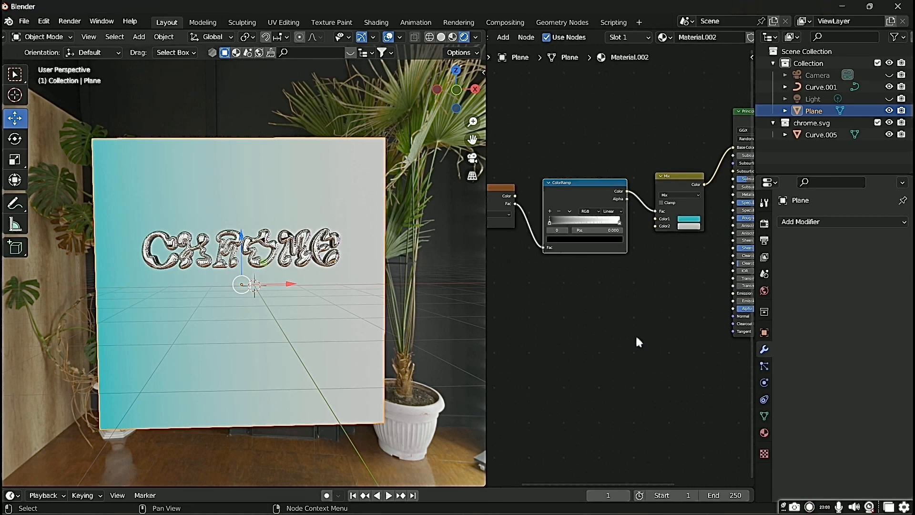
- Rotate the backdrop plane so its gradient runs vertically with turquoise at the bottom, and raise it slightly behind the lettering
middle_drag(635, 333, 667, 322)
scroll(671, 374, down, 1)
scroll(420, 360, up, 1)
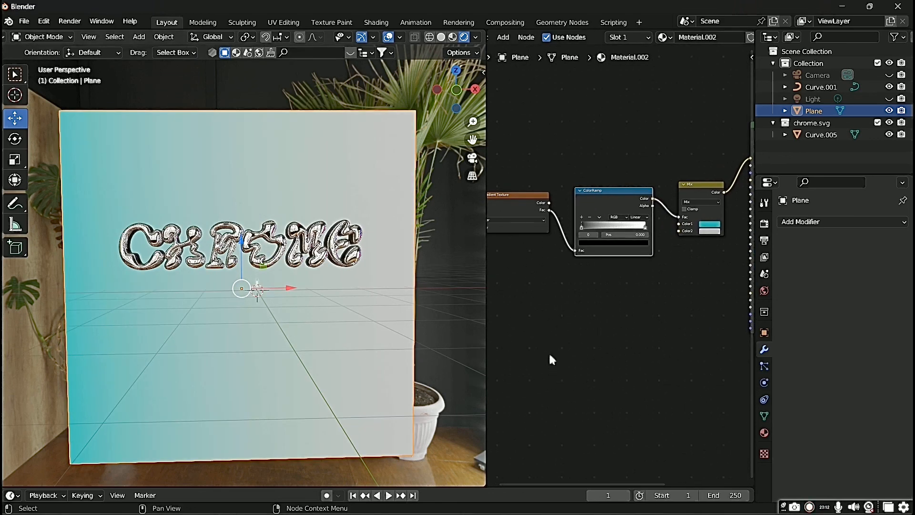
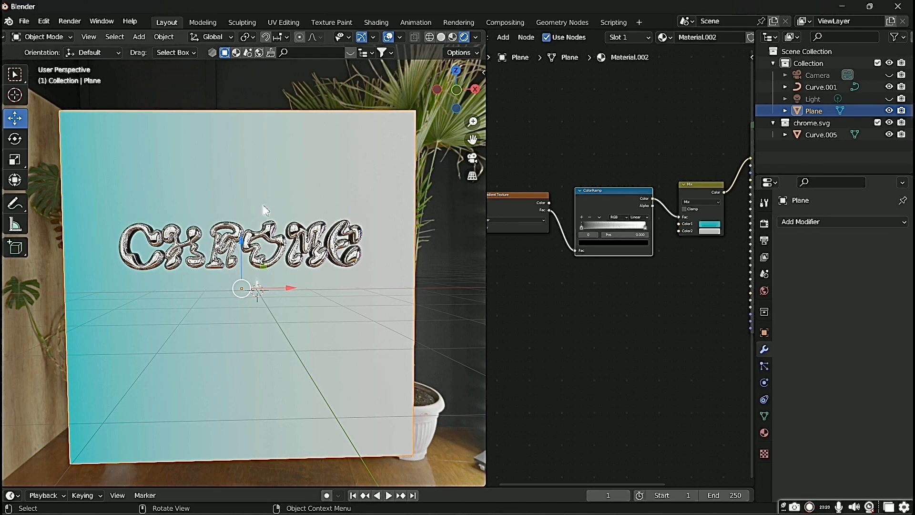
click(13, 140)
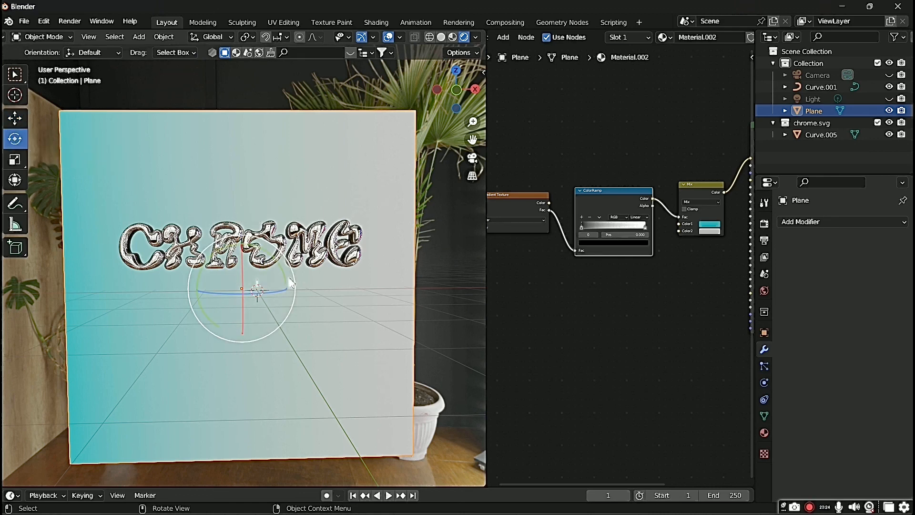
middle_drag(290, 282, 248, 305)
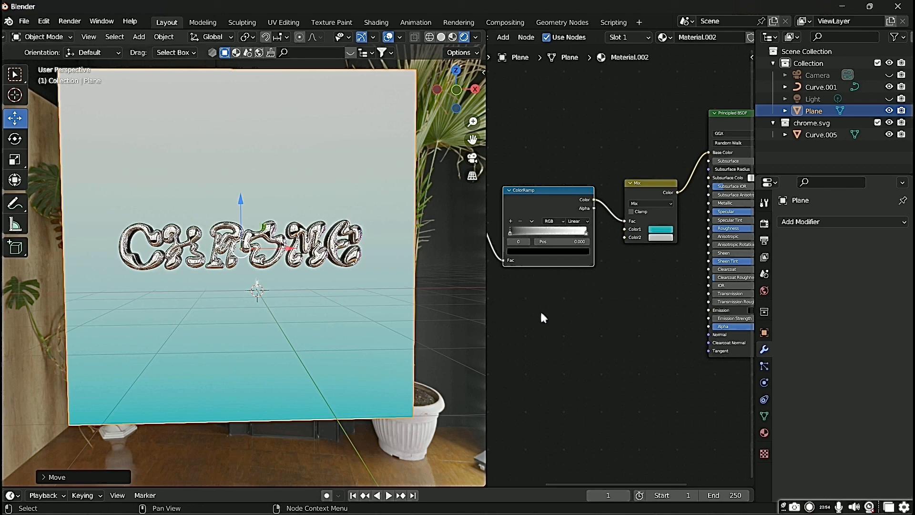
- Set the Mix node's Color1 to black and Color2 to a saturated blue
middle_drag(539, 309, 553, 268)
click(618, 218)
drag(670, 125, 678, 160)
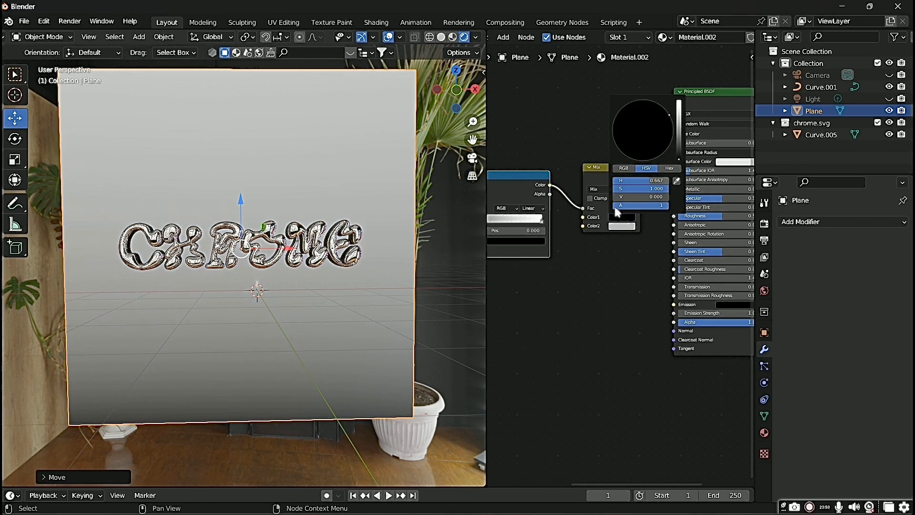
click(623, 225)
drag(647, 134, 678, 110)
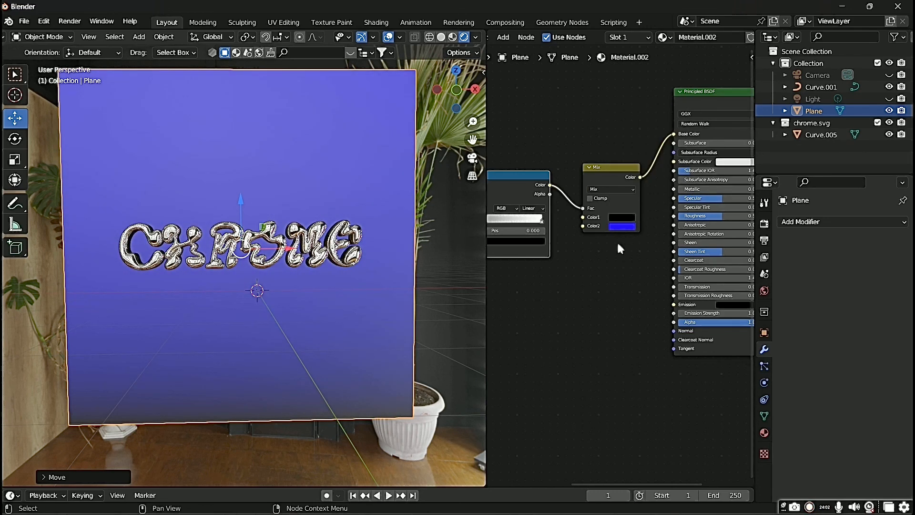
- Try zero roughness on the plane's Principled BSDF, and settle on a Roughness of 0.520
middle_drag(562, 316, 673, 305)
middle_drag(582, 303, 603, 314)
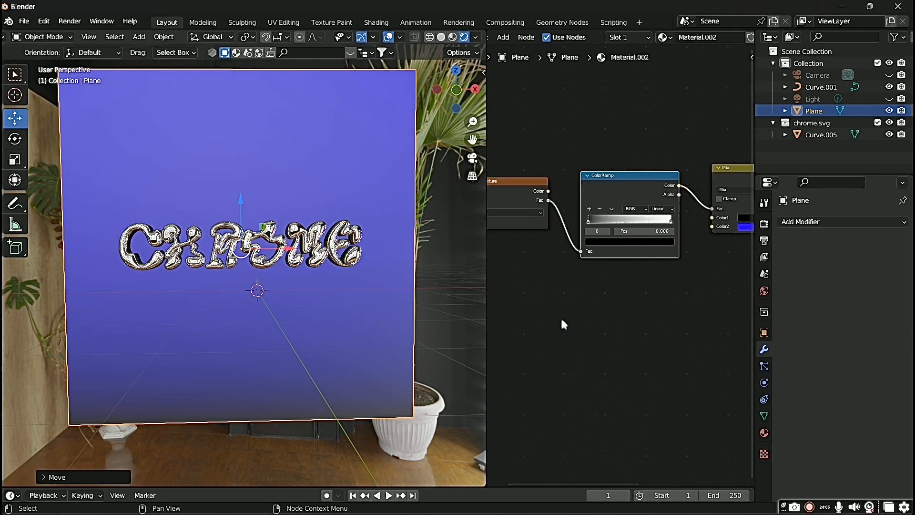
middle_drag(360, 316, 403, 300)
scroll(402, 300, down, 4)
middle_drag(691, 310, 505, 289)
scroll(506, 290, up, 3)
drag(617, 233, 546, 233)
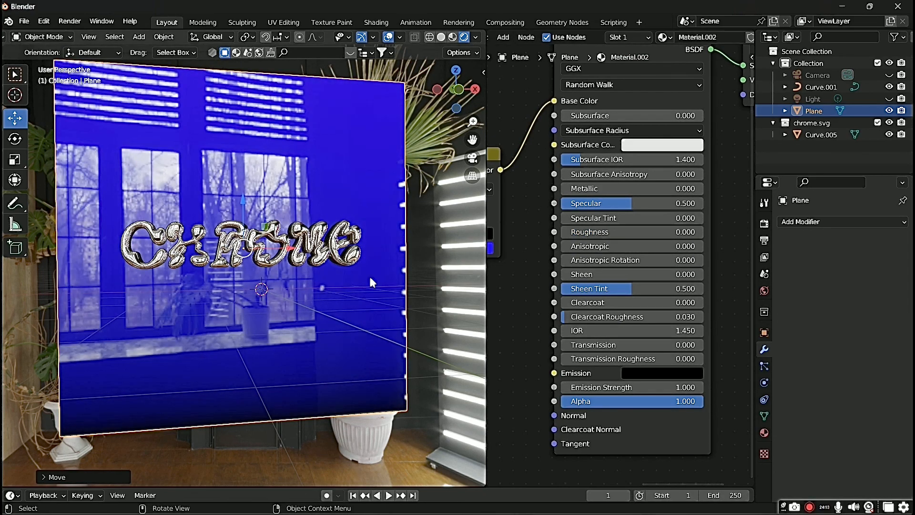
middle_drag(368, 274, 392, 253)
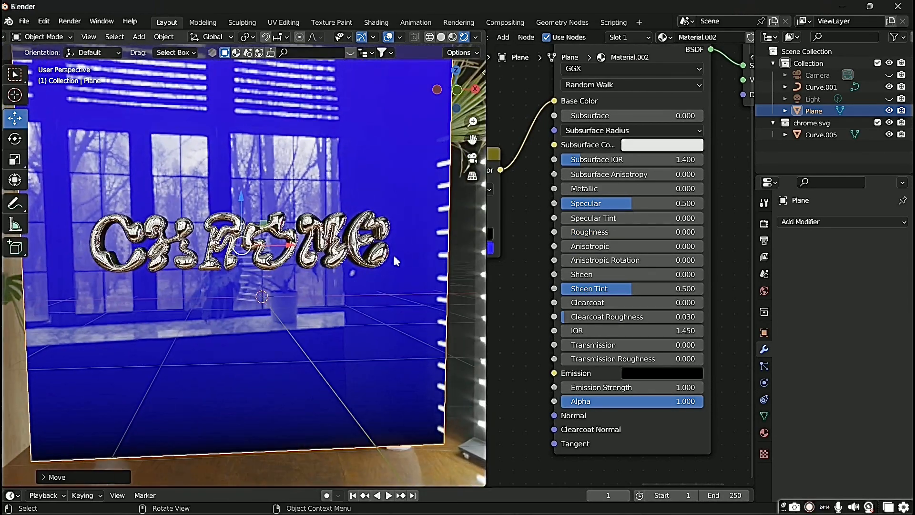
drag(605, 228, 636, 232)
middle_drag(427, 276, 413, 301)
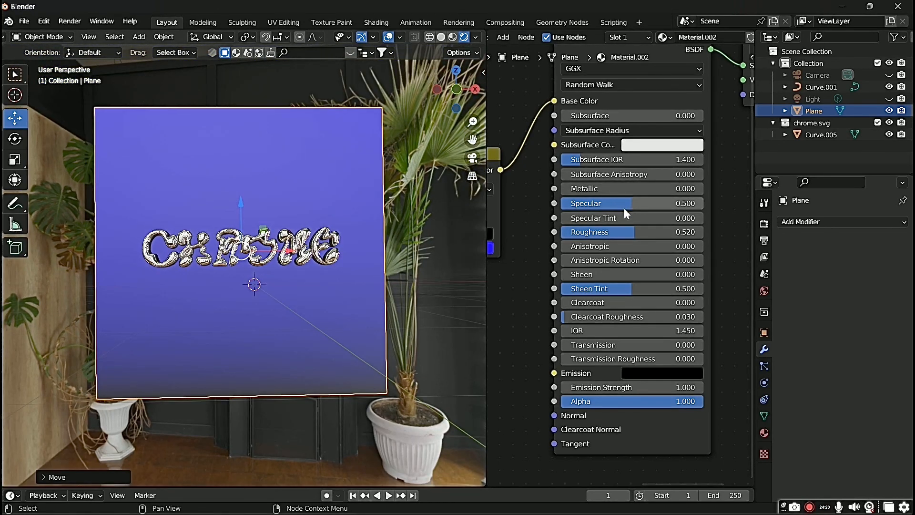
- Set the Specular value of the plane's Principled BSDF to 0.000
middle_drag(306, 288, 391, 290)
scroll(391, 289, down, 1)
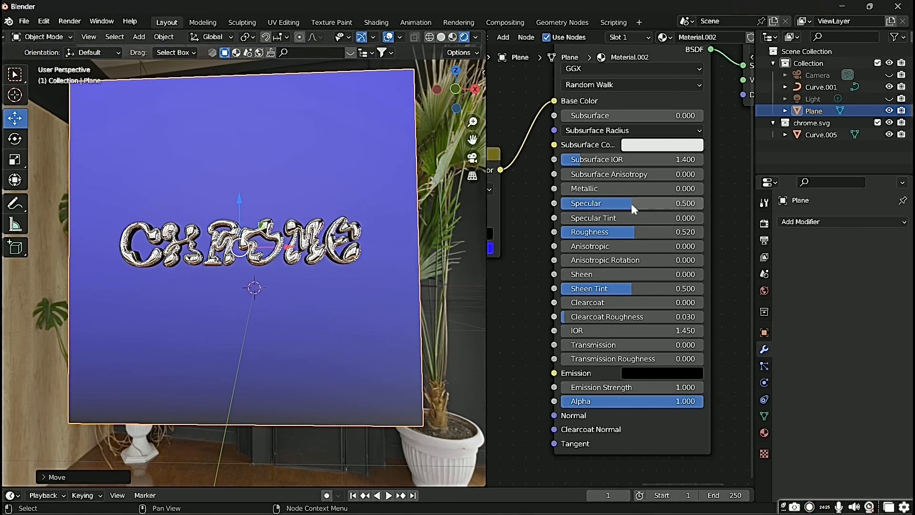
drag(631, 202, 511, 220)
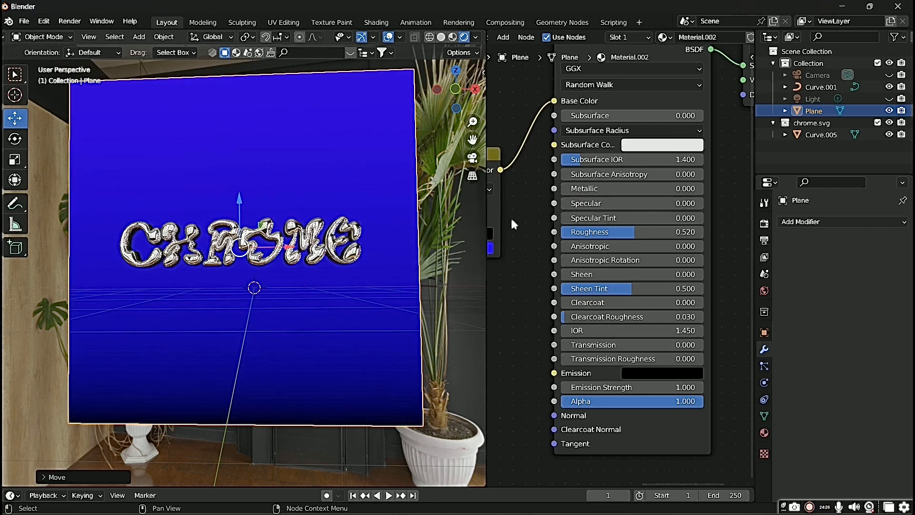
mouse_move(442, 253)
middle_down()
mouse_move(351, 279)
mouse_move(453, 246)
middle_up()
- Try different positions for the ColorRamp's black and white stops to adjust the plane's gradient
scroll(541, 251, down, 3)
middle_drag(520, 258, 681, 245)
middle_drag(602, 278, 706, 277)
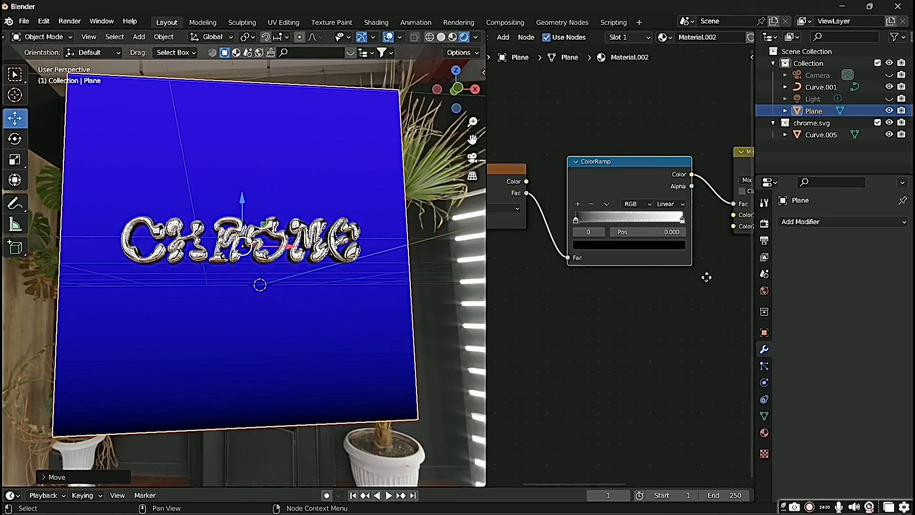
middle_drag(644, 284, 637, 298)
middle_drag(285, 306, 259, 381)
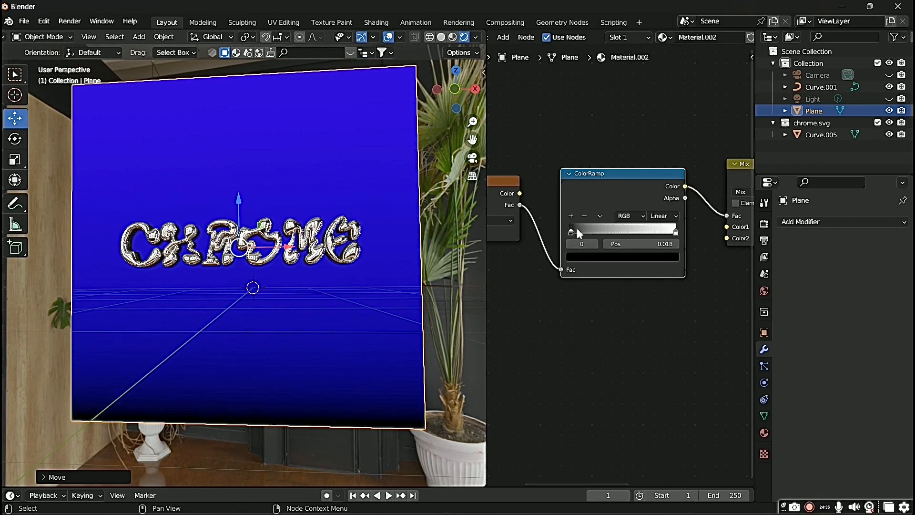
drag(570, 233, 569, 232)
click(675, 232)
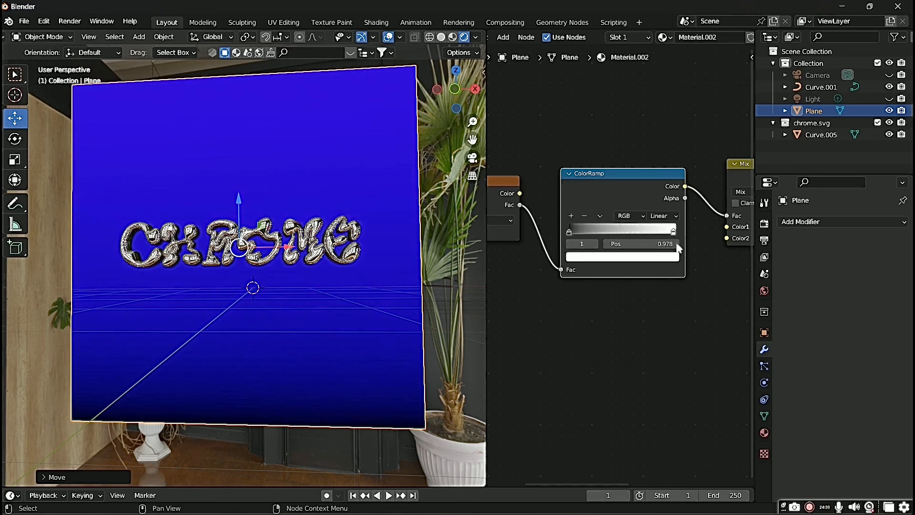
drag(570, 238, 612, 239)
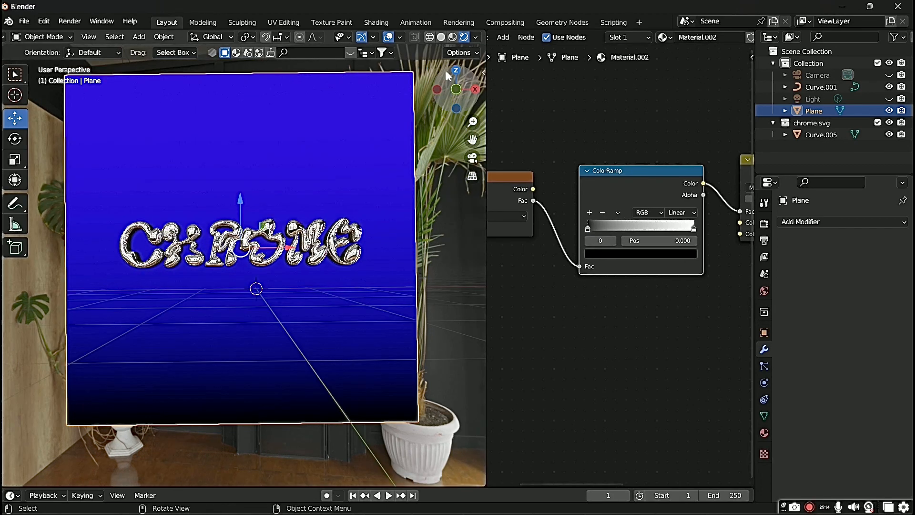
- Switch the viewport shading to Material Preview and view the lettering with its backdrop
scroll(365, 282, down, 3)
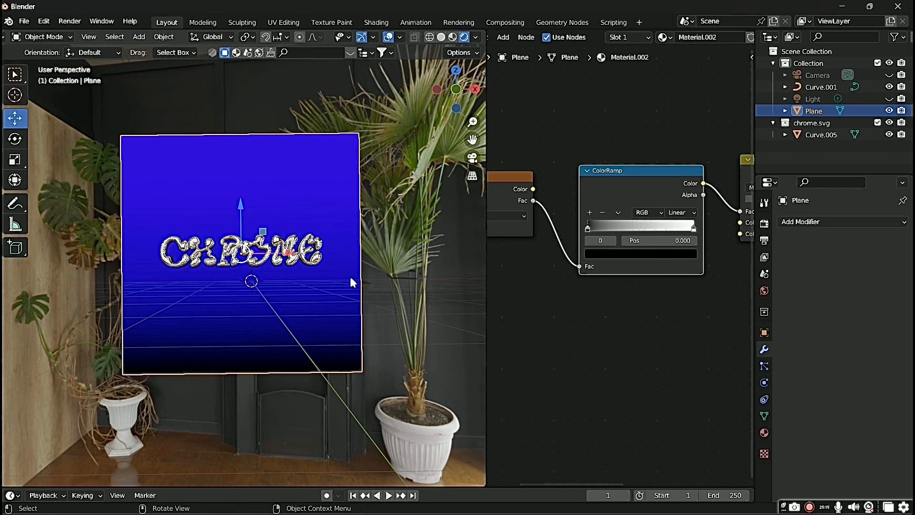
click(452, 37)
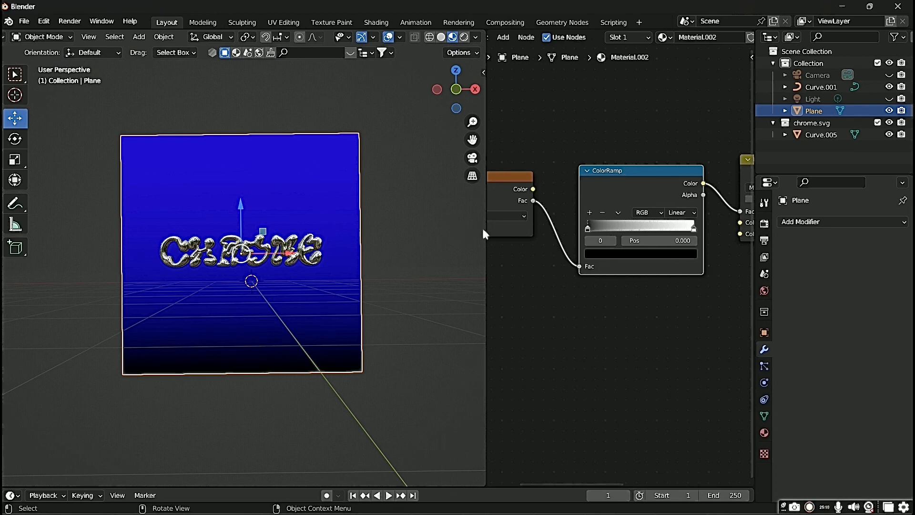
mouse_move(390, 183)
middle_down()
mouse_move(368, 205)
mouse_move(387, 196)
middle_up()
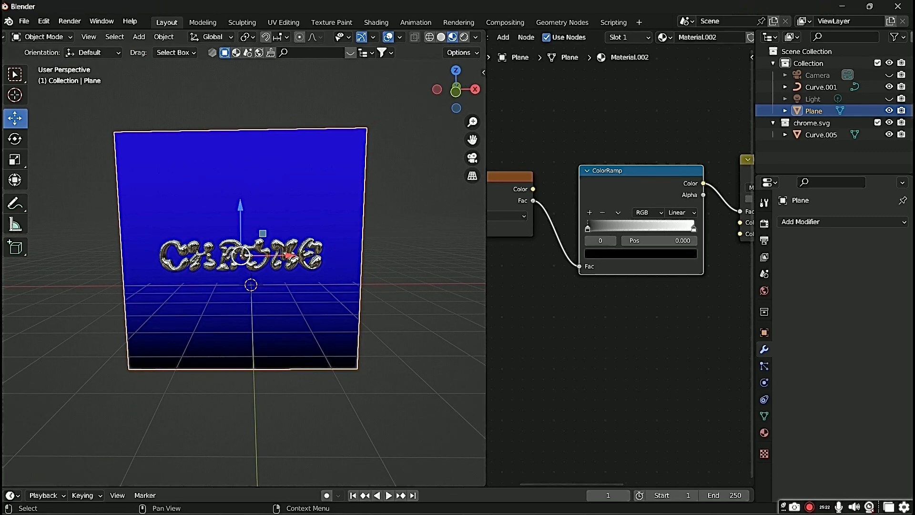
- Unhide the camera in the scene collection and select it
click(889, 74)
middle_drag(264, 238, 220, 275)
click(816, 75)
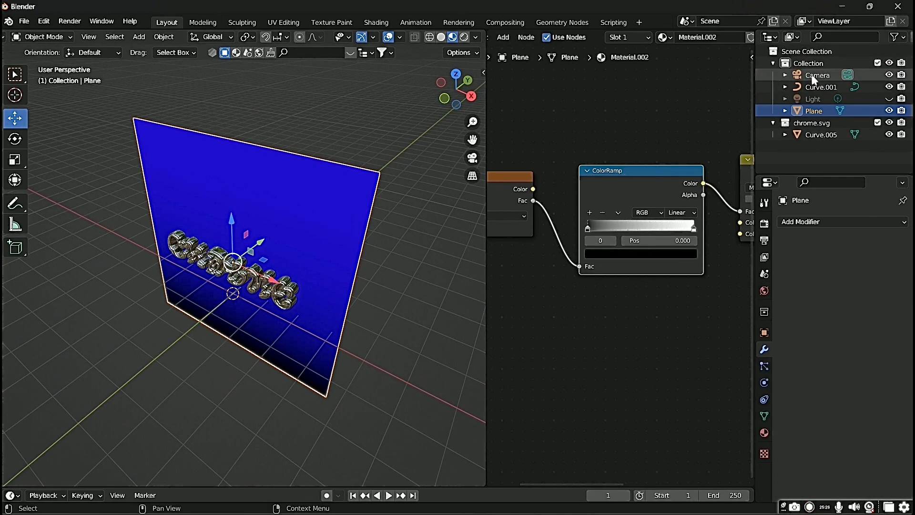
middle_drag(305, 248, 158, 227)
middle_drag(310, 210, 274, 218)
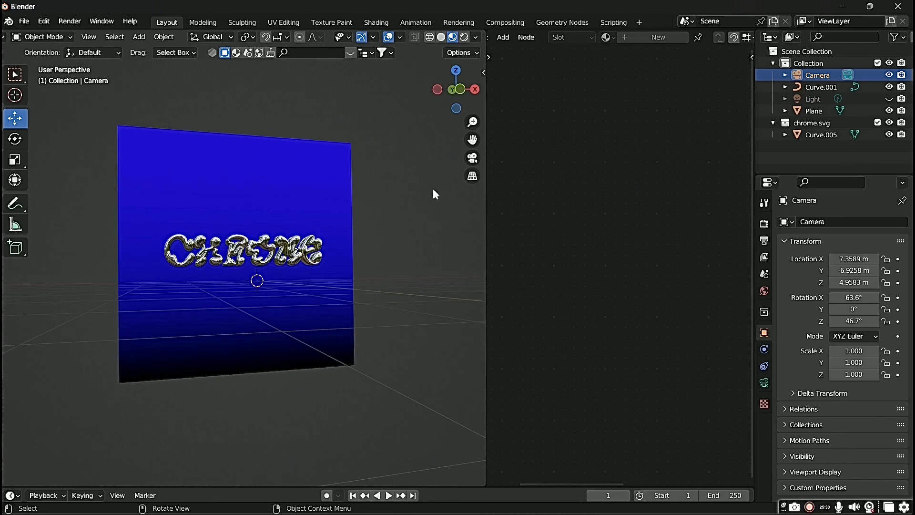
- Look through the camera and check how it frames the lettering and backdrop plane
click(471, 159)
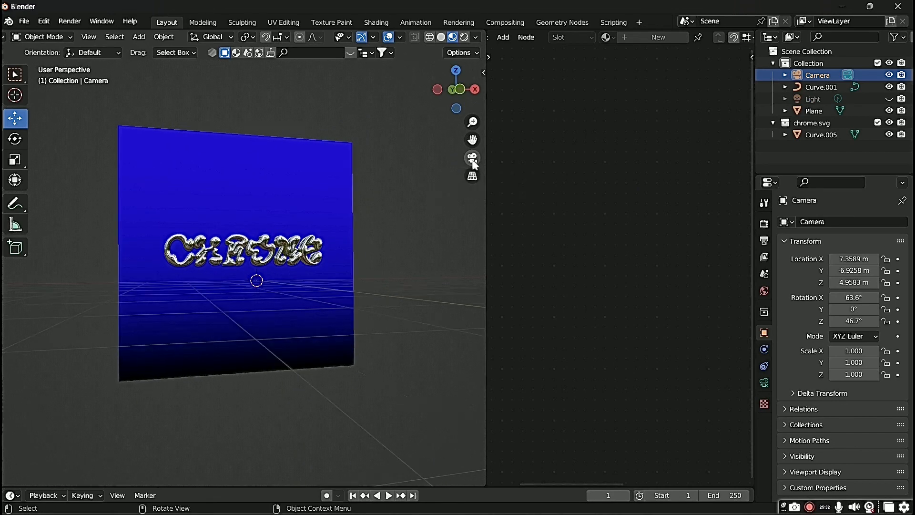
scroll(235, 307, up, 3)
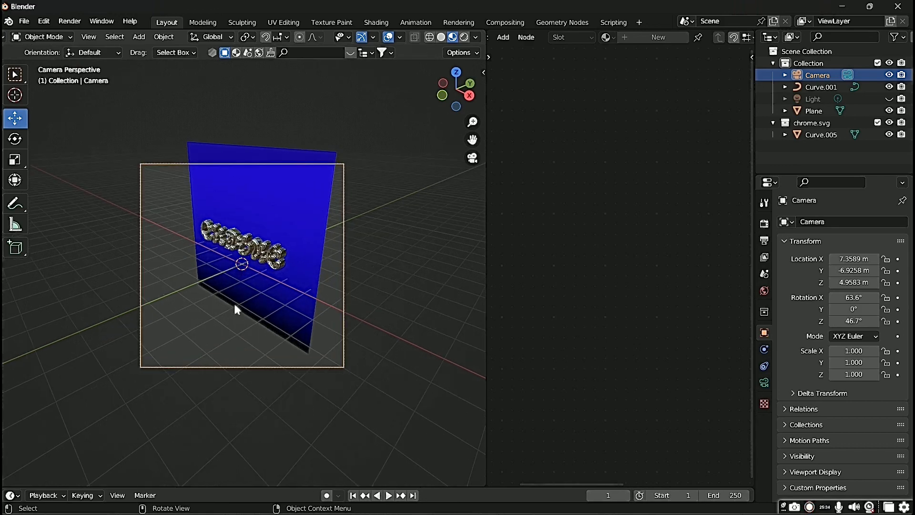
scroll(233, 307, down, 3)
scroll(238, 307, up, 8)
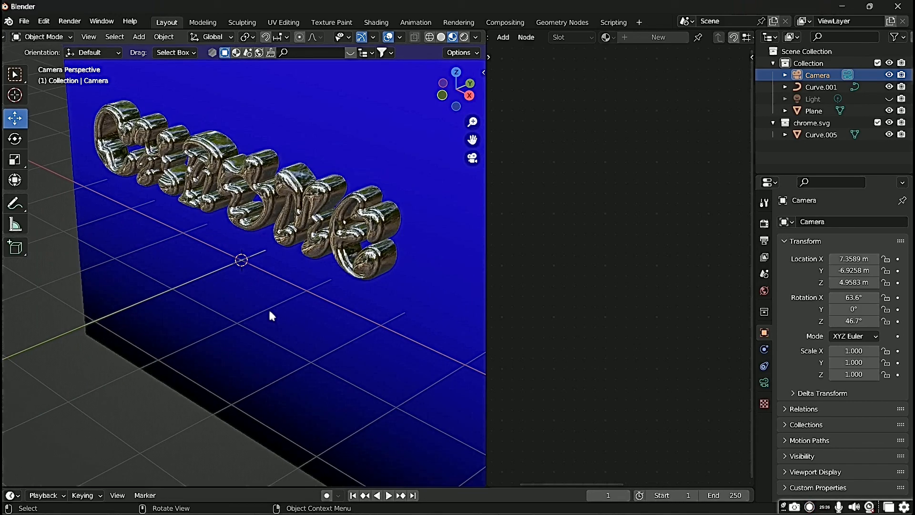
scroll(269, 313, down, 5)
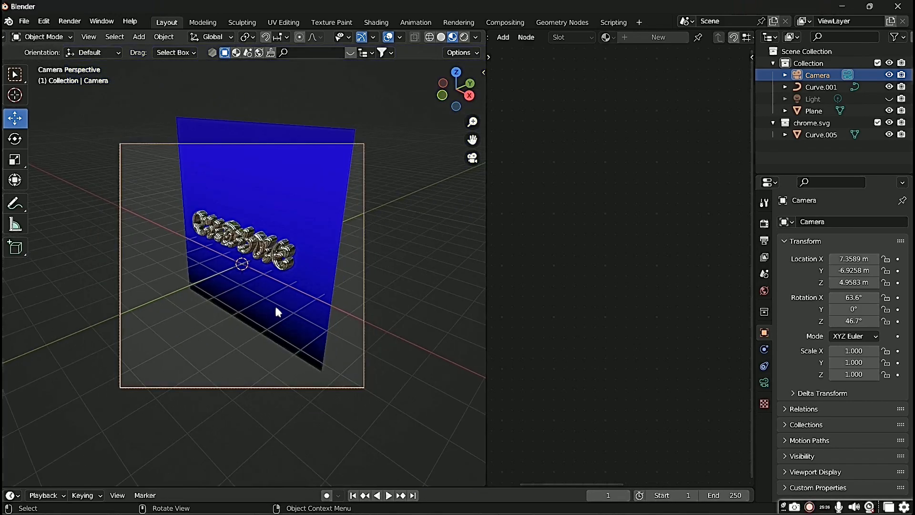
scroll(275, 305, up, 3)
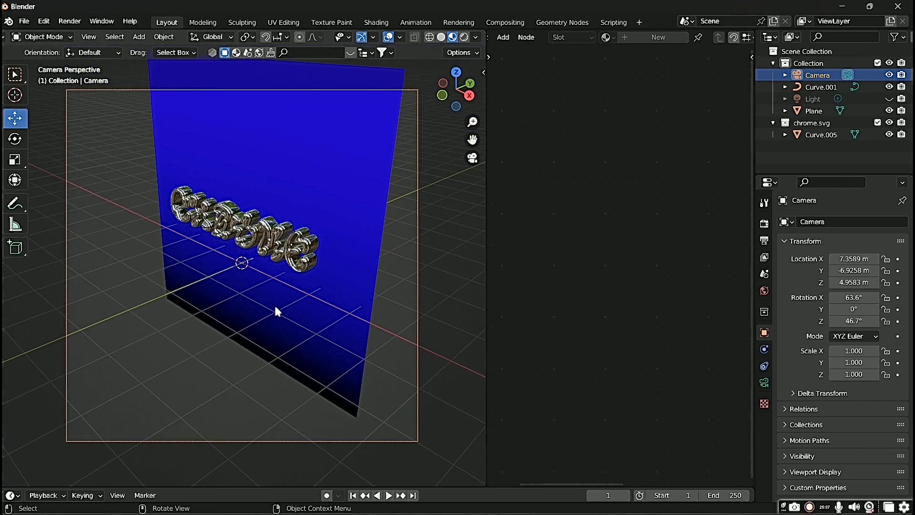
scroll(275, 311, down, 3)
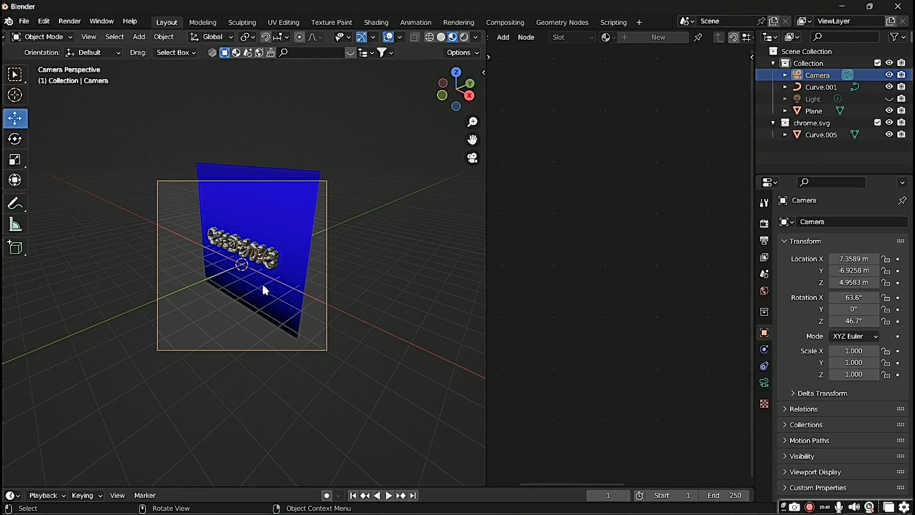
- Lock the camera to the view so that navigating the viewport moves the camera
key(n)
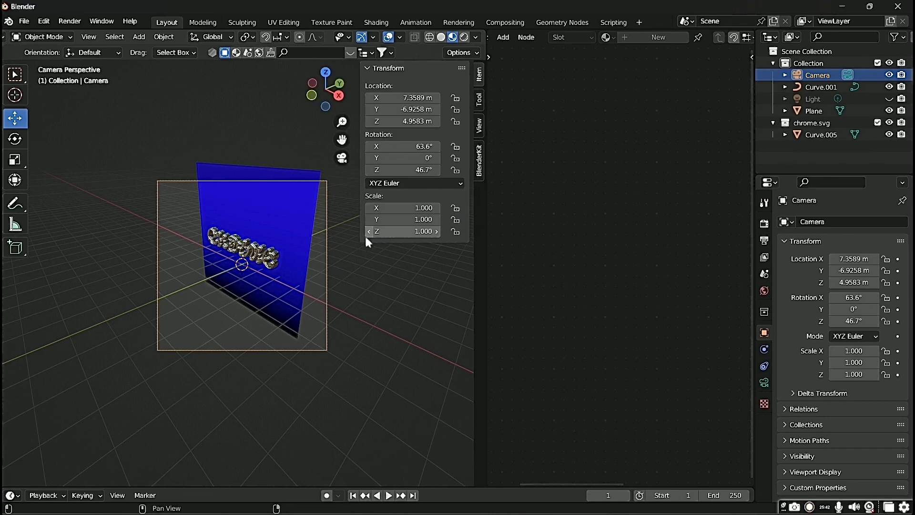
click(479, 129)
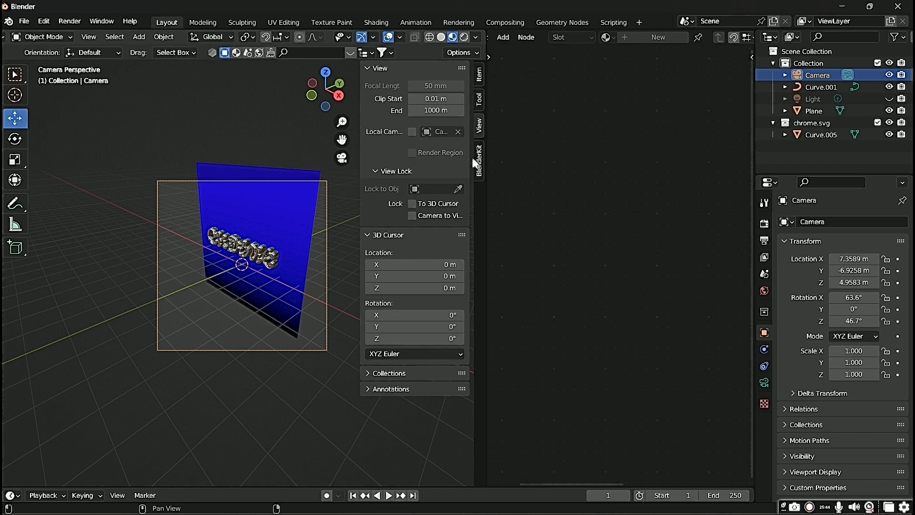
click(413, 216)
- Reposition the camera to face the lettering head-on, with the whole word and the blue backdrop filling its frame
scroll(250, 258, up, 3)
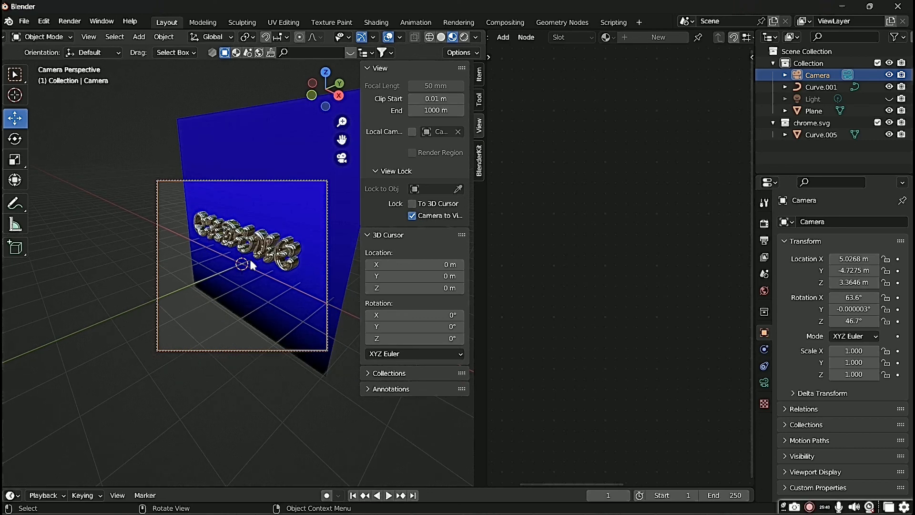
scroll(250, 259, down, 1)
scroll(248, 260, up, 5)
middle_drag(248, 262, 300, 248)
scroll(271, 275, down, 2)
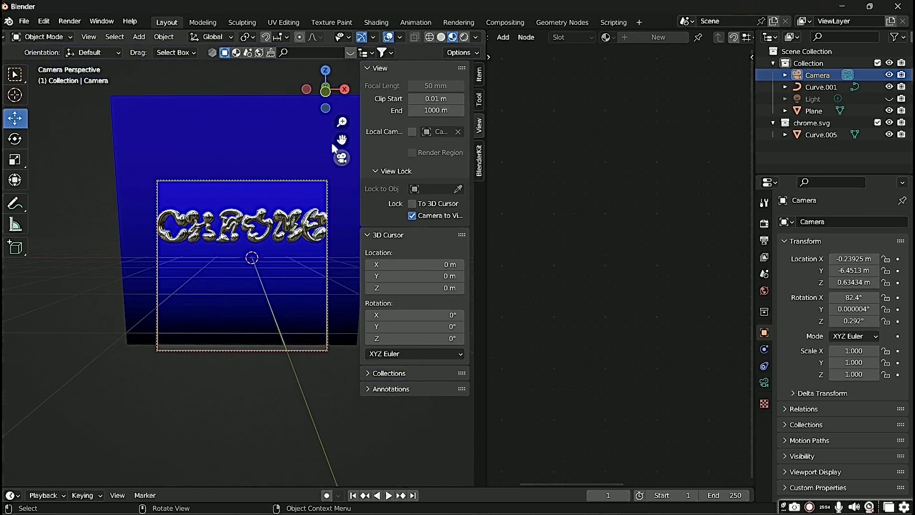
middle_drag(331, 141, 336, 135)
middle_drag(253, 261, 245, 258)
scroll(257, 265, down, 1)
drag(342, 139, 342, 156)
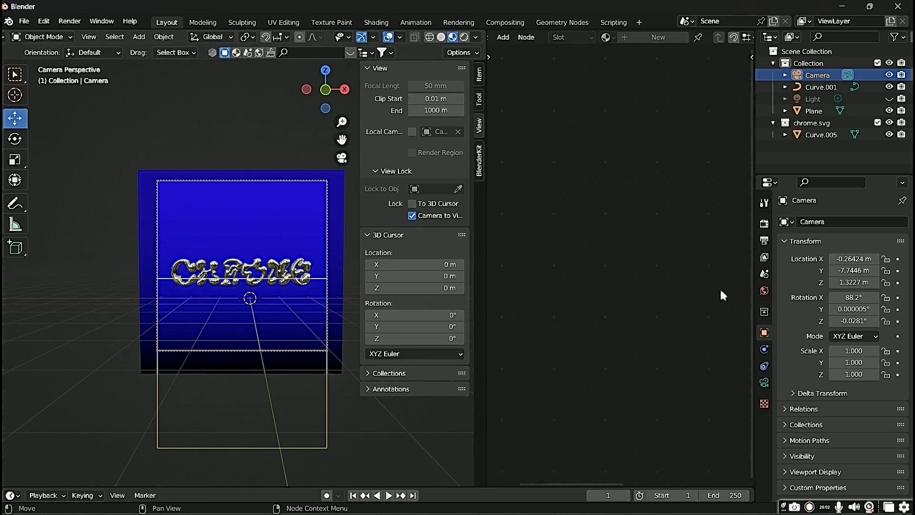
- Check the output format settings, hide the view sidebar and fine-tune the camera's framing of the lettering
click(763, 224)
click(763, 241)
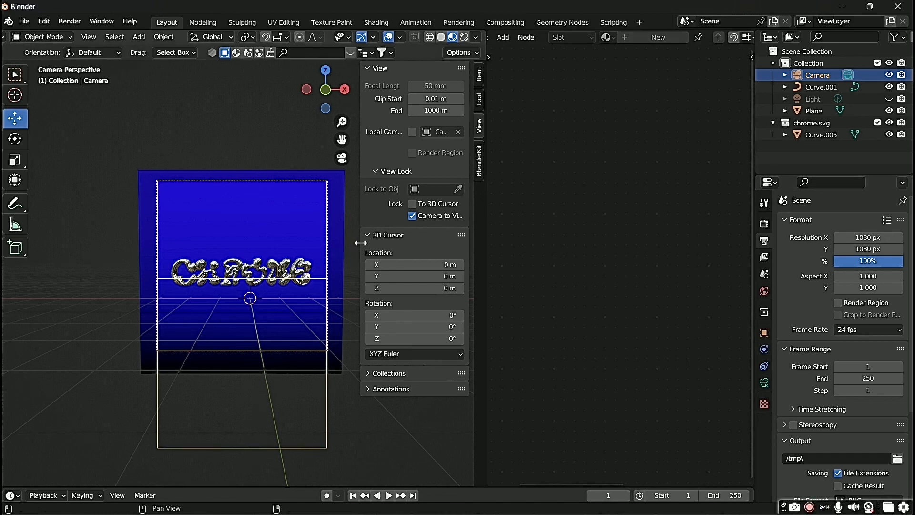
key(n)
scroll(303, 281, up, 3)
scroll(298, 291, down, 4)
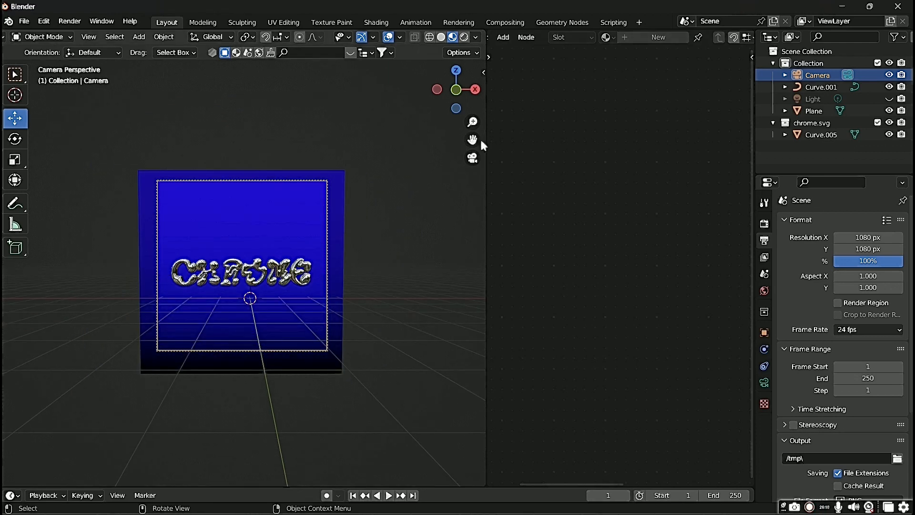
mouse_move(472, 139)
mouse_down()
mouse_move(472, 118)
mouse_move(471, 130)
mouse_up()
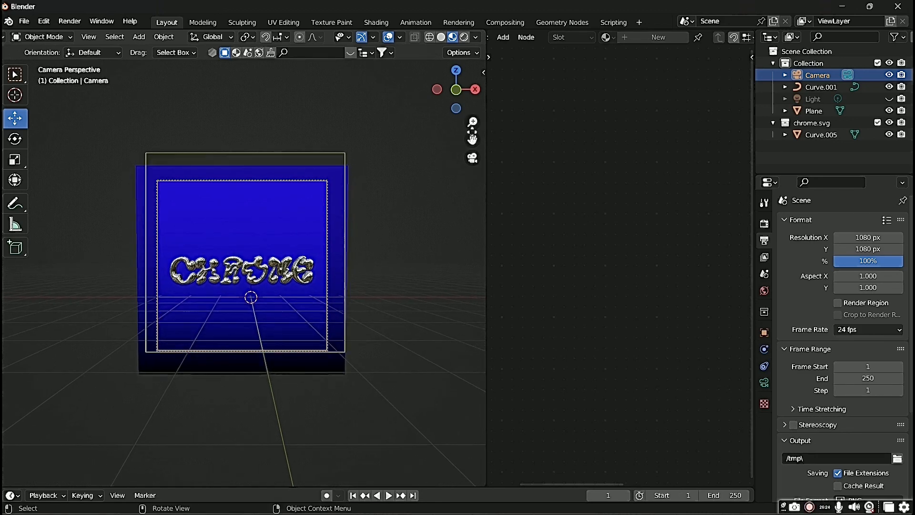
- Select the backdrop plane and move it up slightly so its dark lower edge sits closer to the camera frame
click(418, 271)
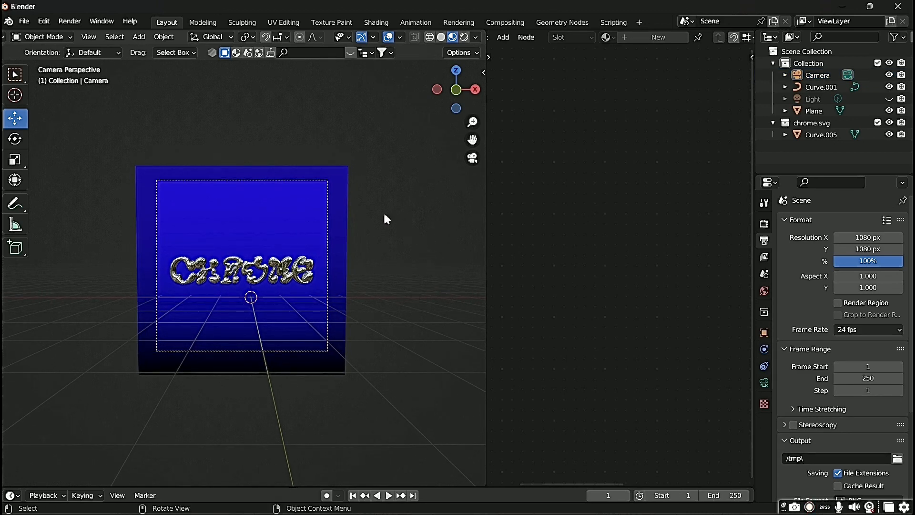
click(346, 267)
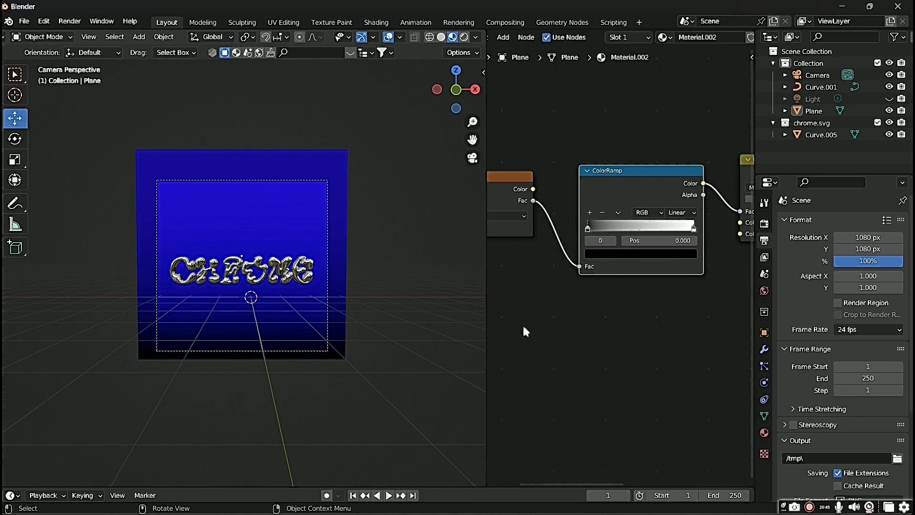
- Enable Ambient Occlusion and Screen Space Reflections in the Eevee render settings
click(763, 223)
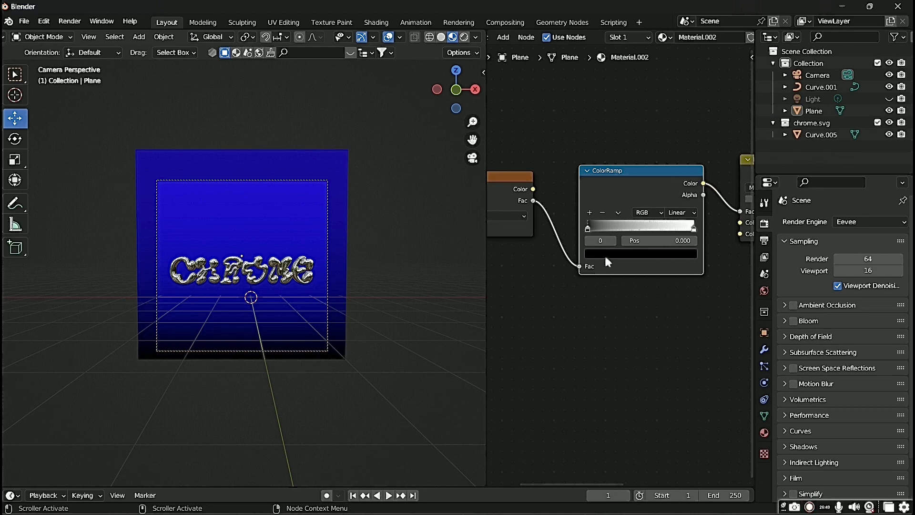
click(472, 161)
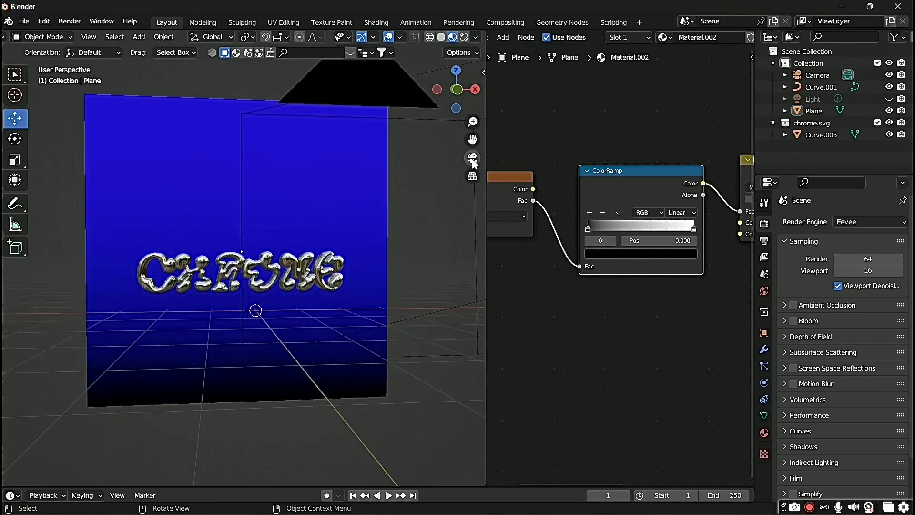
scroll(333, 280, up, 4)
middle_drag(333, 281, 318, 280)
scroll(318, 280, down, 2)
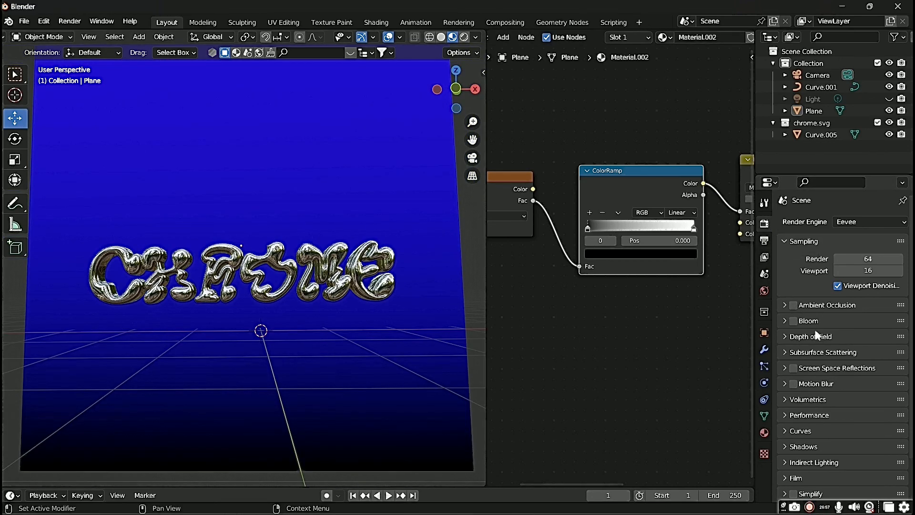
click(795, 306)
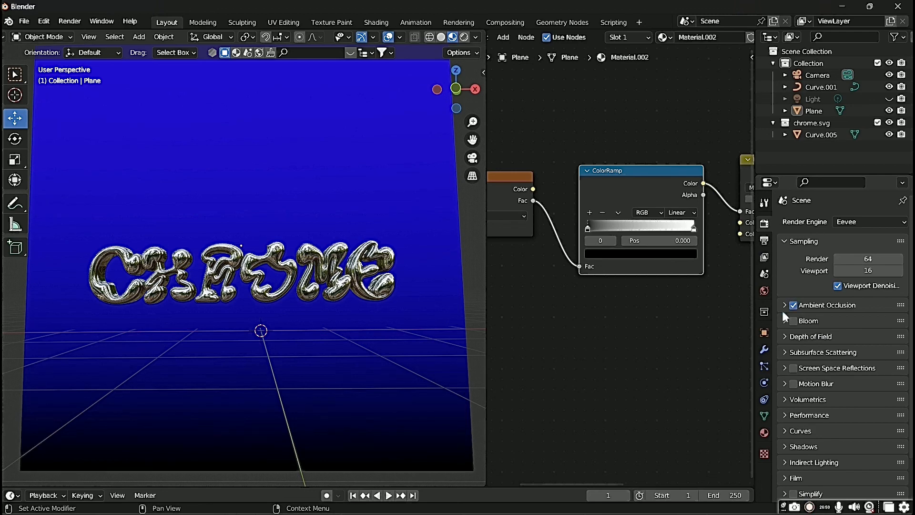
click(793, 368)
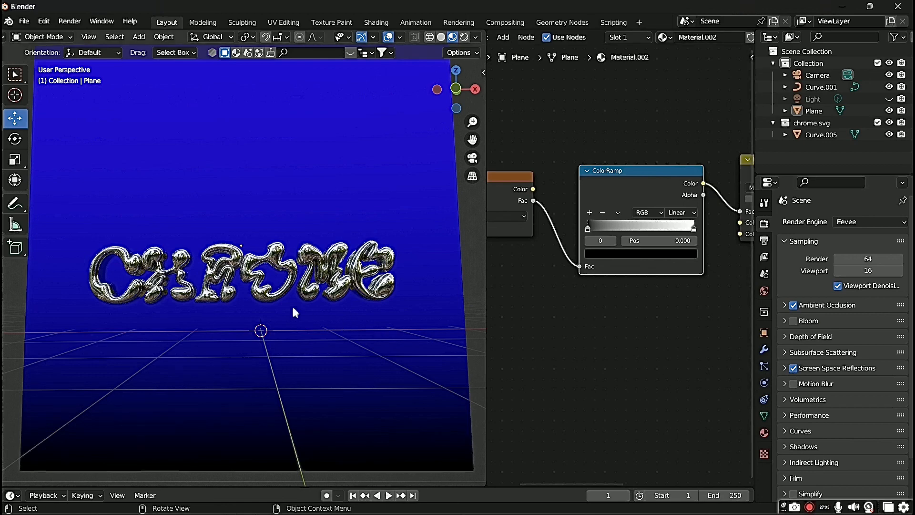
- Examine the chrome lettering's reflections and shading against the backdrop from several angles and distances
middle_drag(292, 308, 373, 296)
middle_drag(239, 318, 193, 327)
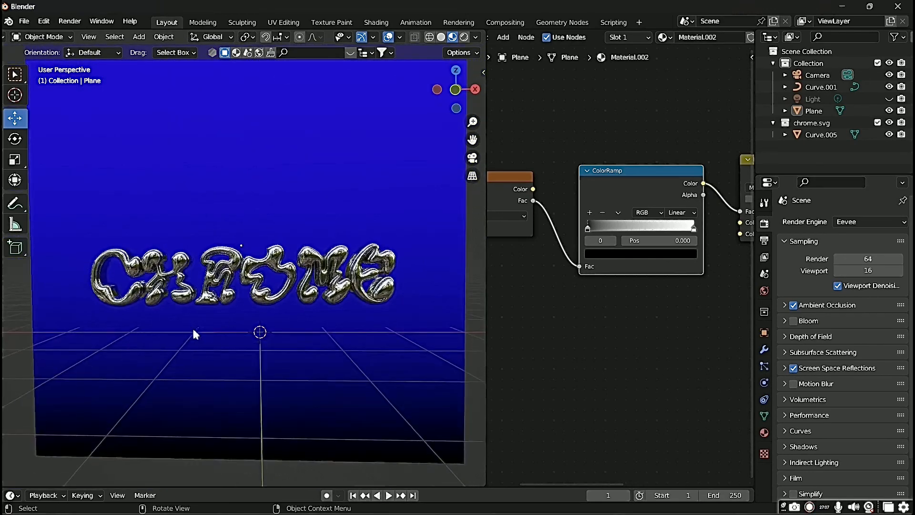
scroll(192, 329, up, 3)
middle_drag(337, 314, 376, 315)
scroll(310, 333, up, 2)
scroll(305, 328, down, 2)
scroll(378, 315, down, 3)
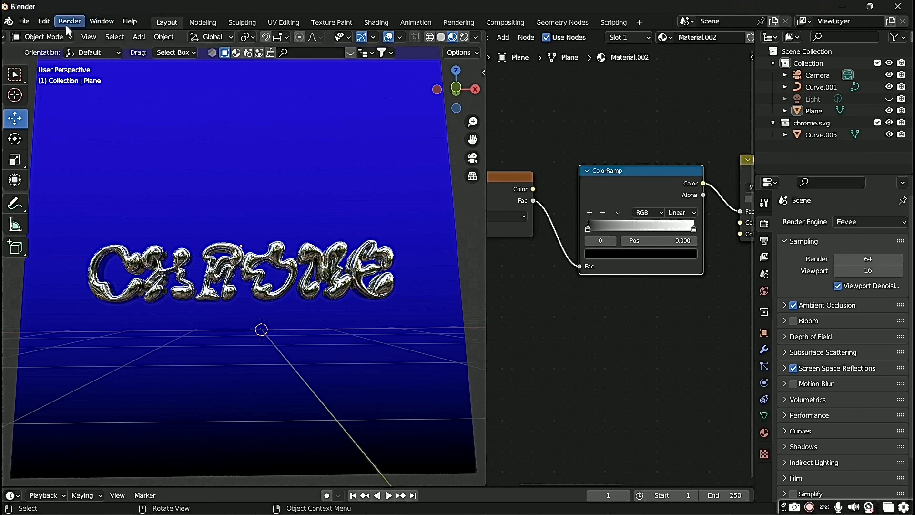
- Return to the camera view and render a still image of the scene
click(471, 157)
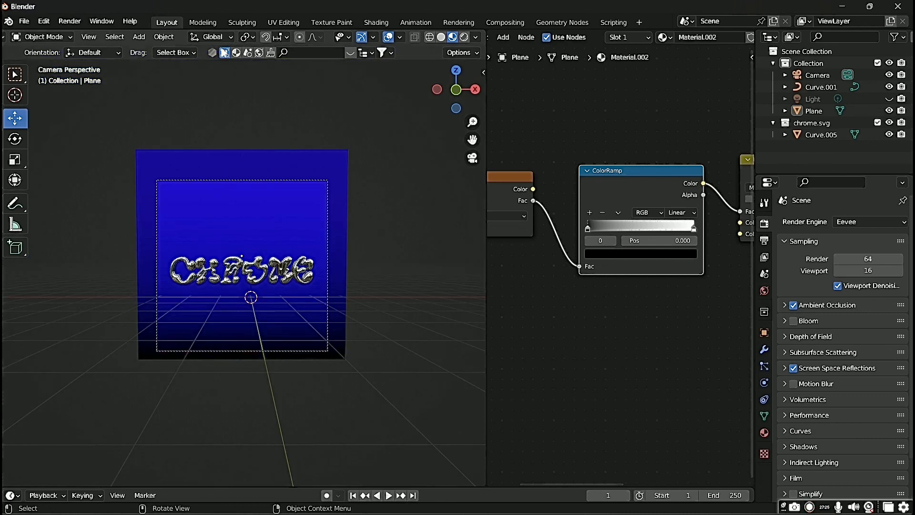
click(70, 21)
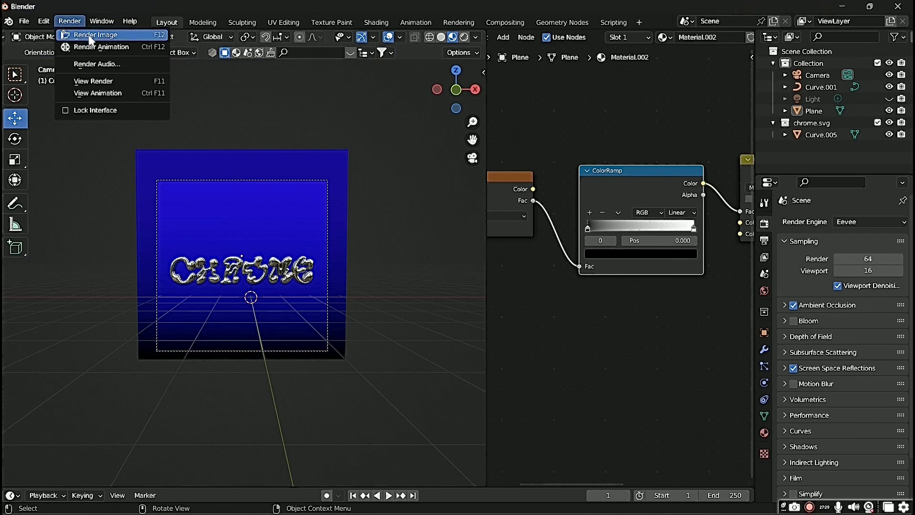
click(90, 35)
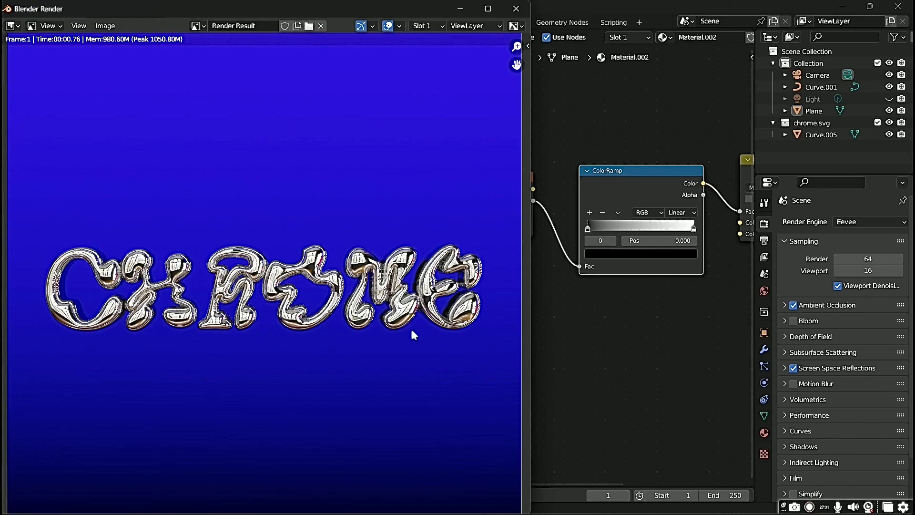
- Inspect the rendered image up close and as a whole, checking the chrome letters and the backdrop gradient
scroll(387, 384, down, 2)
scroll(390, 376, up, 8)
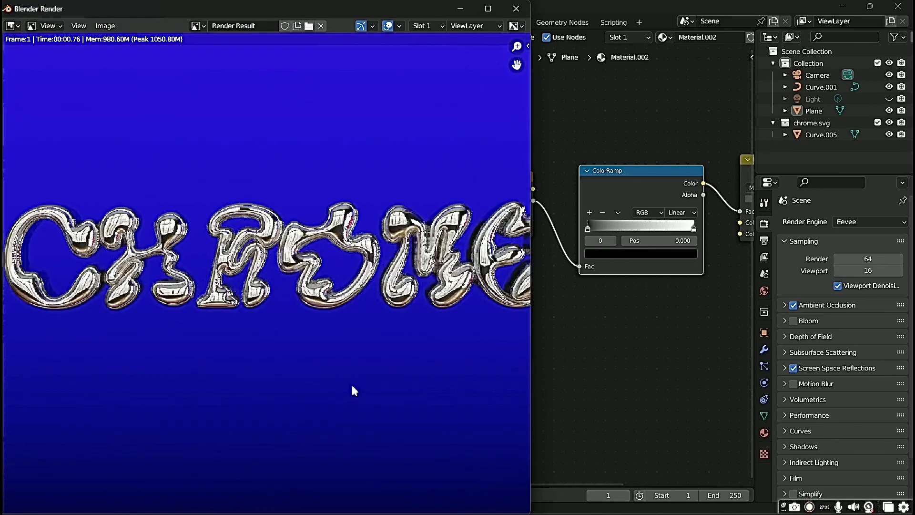
scroll(352, 384, up, 3)
scroll(353, 391, down, 8)
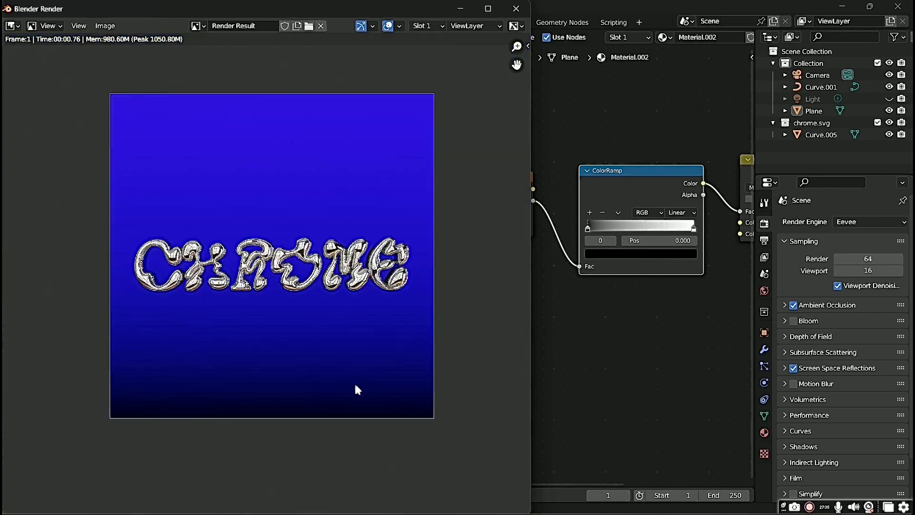
scroll(402, 377, up, 2)
scroll(428, 375, down, 1)
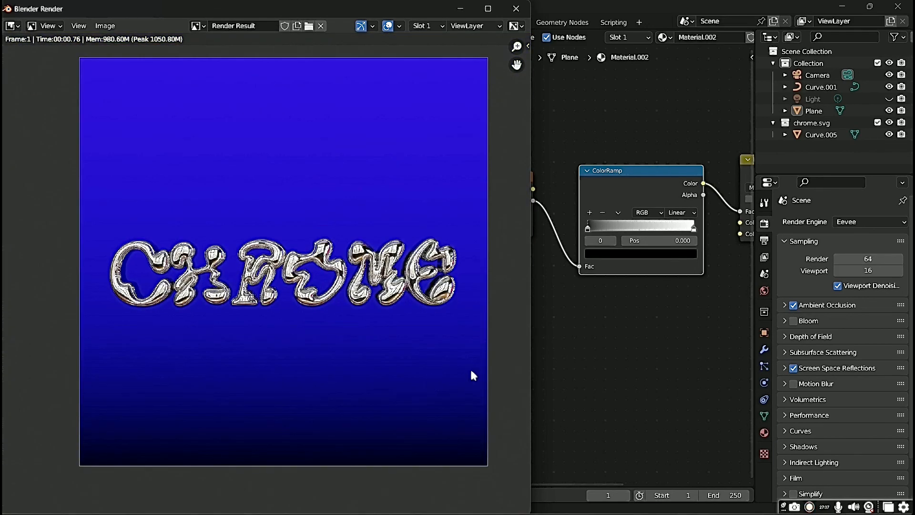
middle_drag(470, 367, 465, 365)
scroll(459, 358, up, 2)
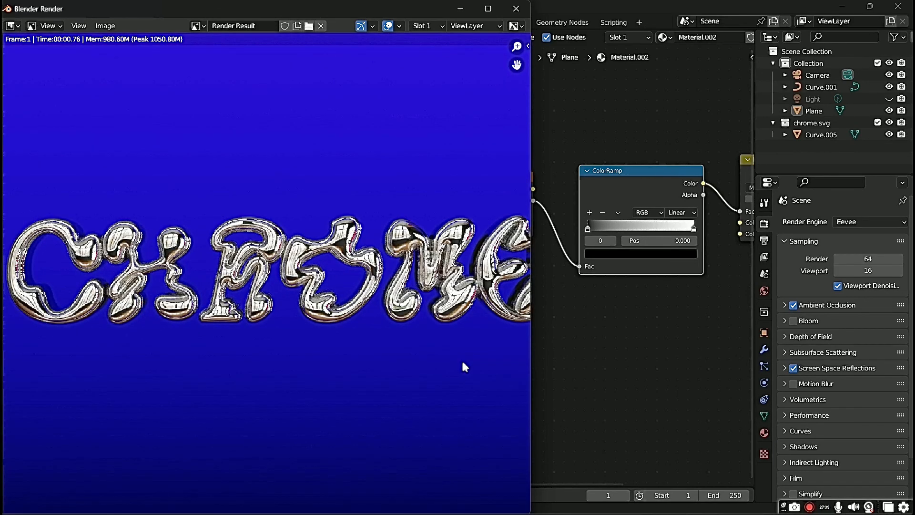
scroll(461, 359, up, 5)
scroll(462, 356, down, 7)
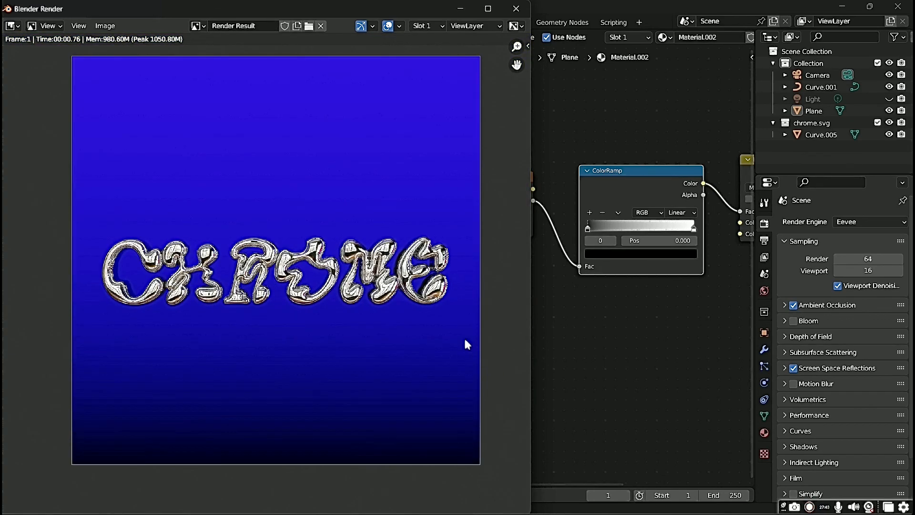
scroll(464, 344, down, 1)
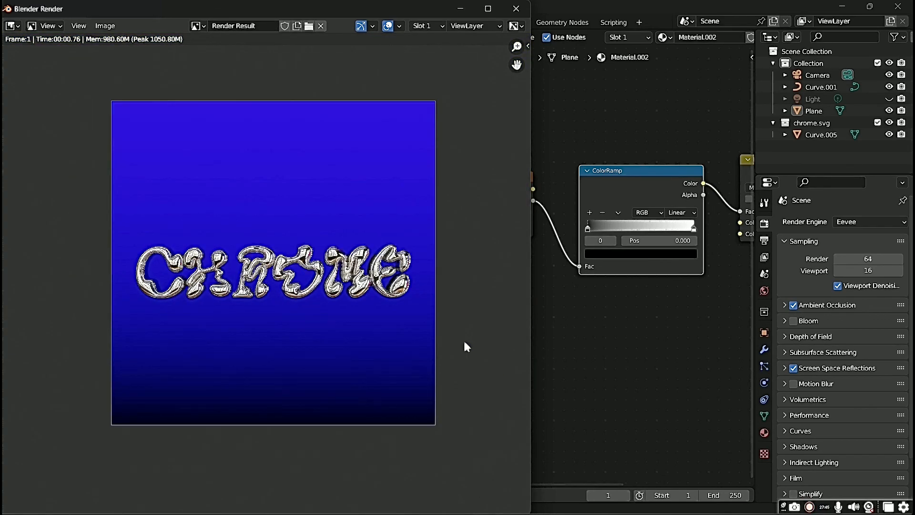
scroll(456, 336, down, 1)
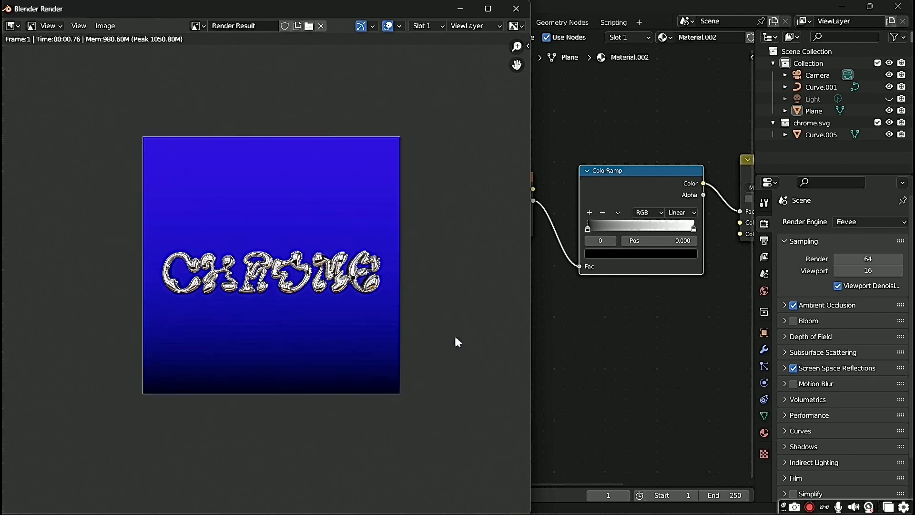
scroll(454, 334, up, 6)
scroll(455, 342, down, 6)
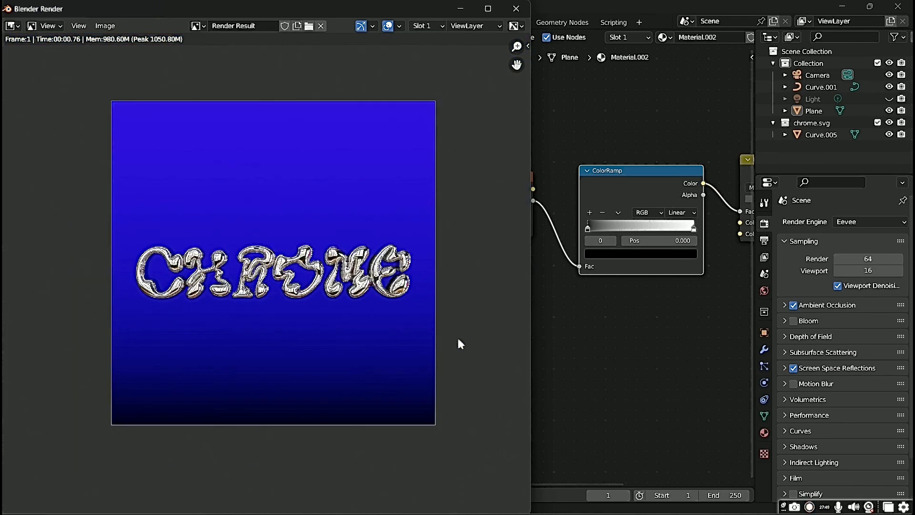